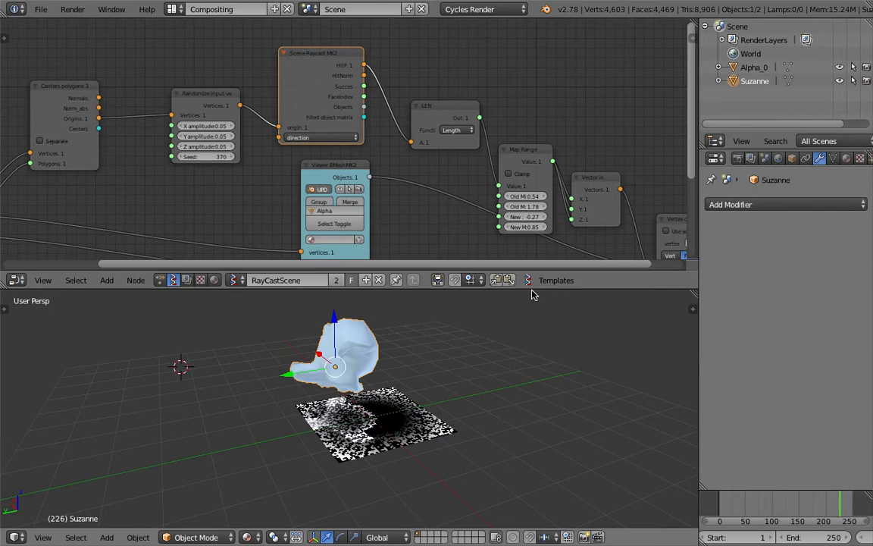
Step: Make the node editor taller and widen the node and 3D areas by narrowing the outliner and properties column
drag(533, 291, 537, 320)
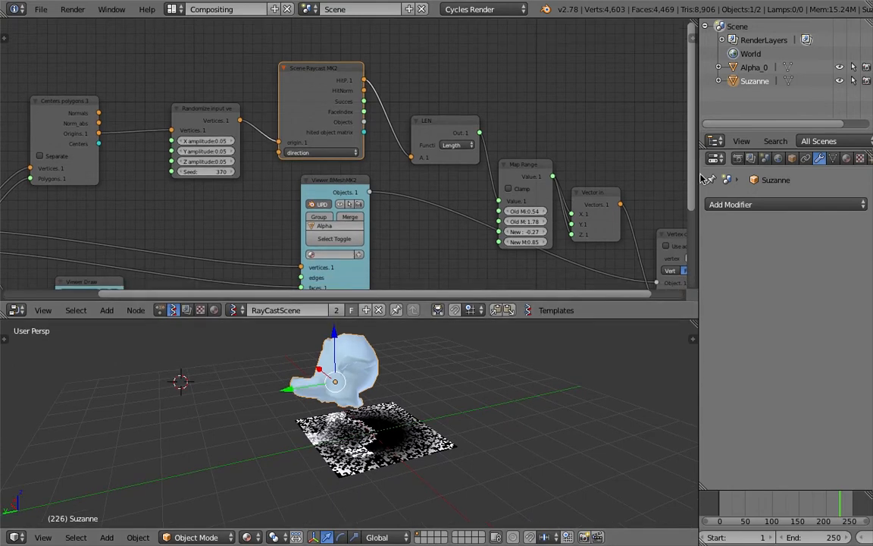
drag(698, 174, 766, 174)
Step: Examine the Scene Raycast MK2 node and its connections alongside the monkey above the patterned plane
middle_drag(570, 140, 574, 106)
mouse_move(462, 117)
middle_down()
mouse_move(465, 100)
mouse_move(436, 97)
middle_up()
scroll(461, 115, down, 1)
scroll(303, 166, up, 4)
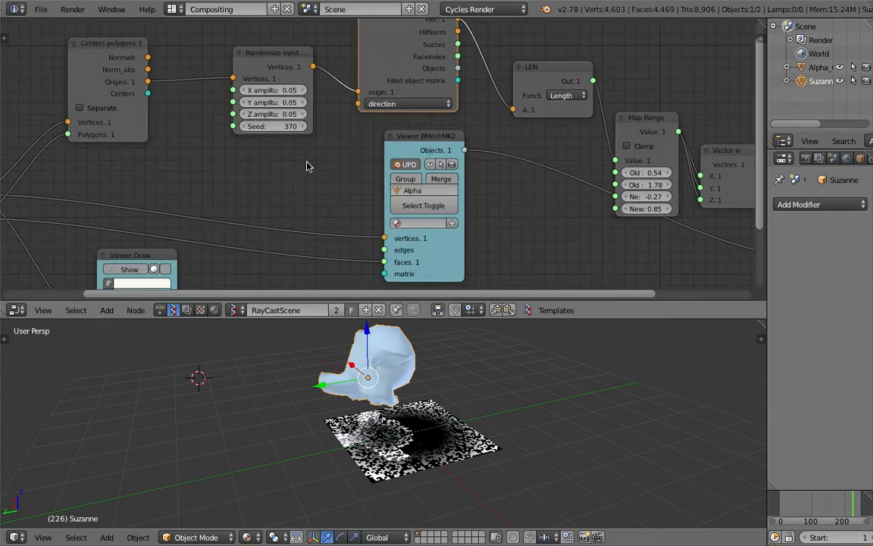
scroll(301, 168, up, 2)
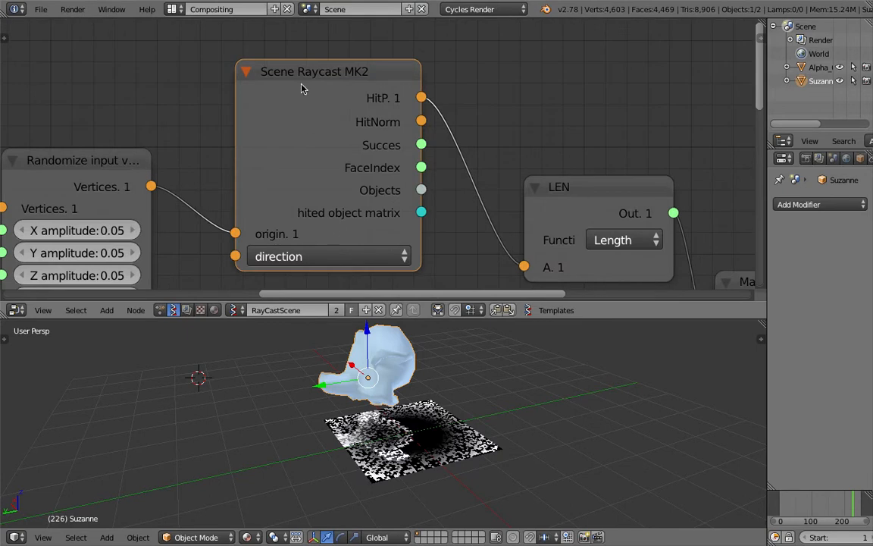
scroll(322, 79, down, 1)
middle_drag(325, 88, 334, 79)
drag(339, 79, 344, 71)
scroll(348, 113, down, 3)
middle_drag(394, 436, 456, 402)
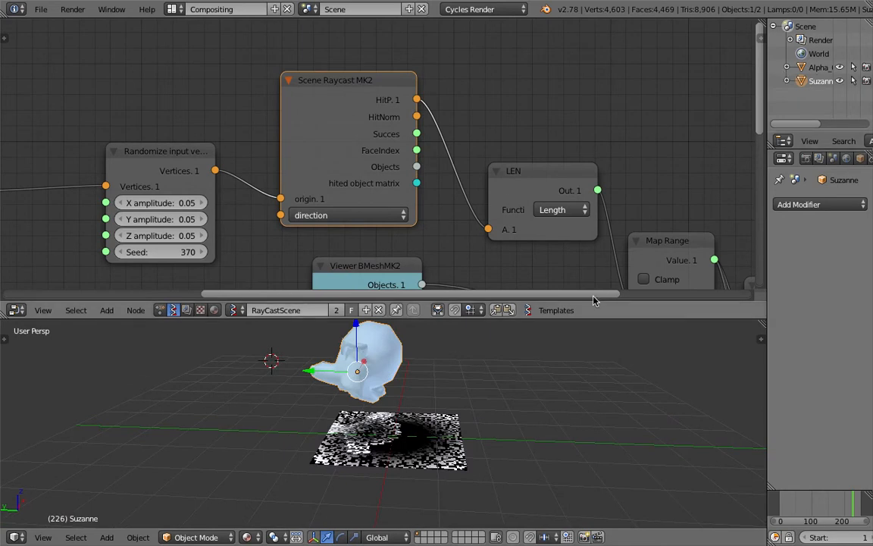
middle_drag(503, 342, 475, 354)
middle_drag(421, 374, 407, 392)
scroll(341, 164, down, 2)
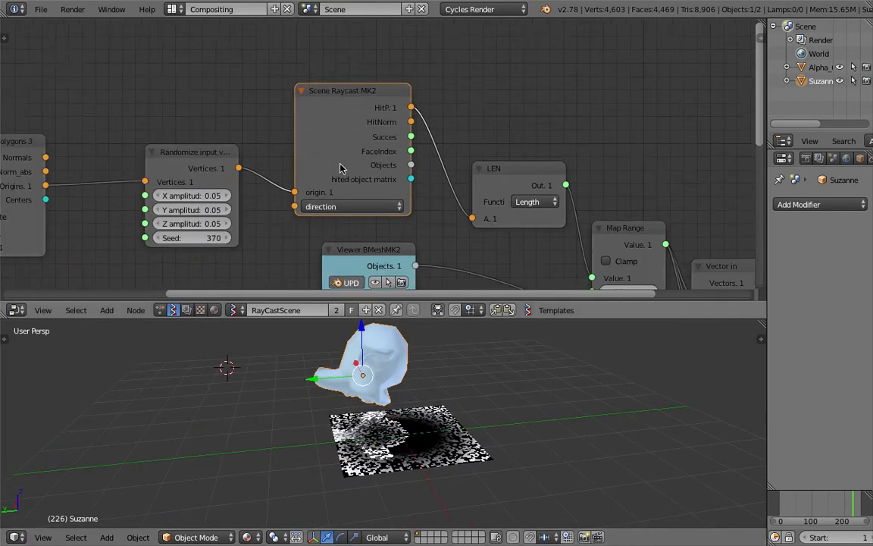
Step: Examine the entire RayCastScene node tree, from the Plane node to the vertex color node, and the scene beneath it
middle_drag(341, 164, 339, 110)
scroll(339, 109, down, 3)
scroll(371, 166, down, 4)
middle_drag(372, 165, 373, 125)
mouse_move(433, 441)
middle_down()
mouse_move(405, 448)
mouse_move(438, 451)
middle_up()
middle_drag(497, 426, 536, 413)
scroll(392, 359, up, 1)
middle_drag(437, 394, 421, 378)
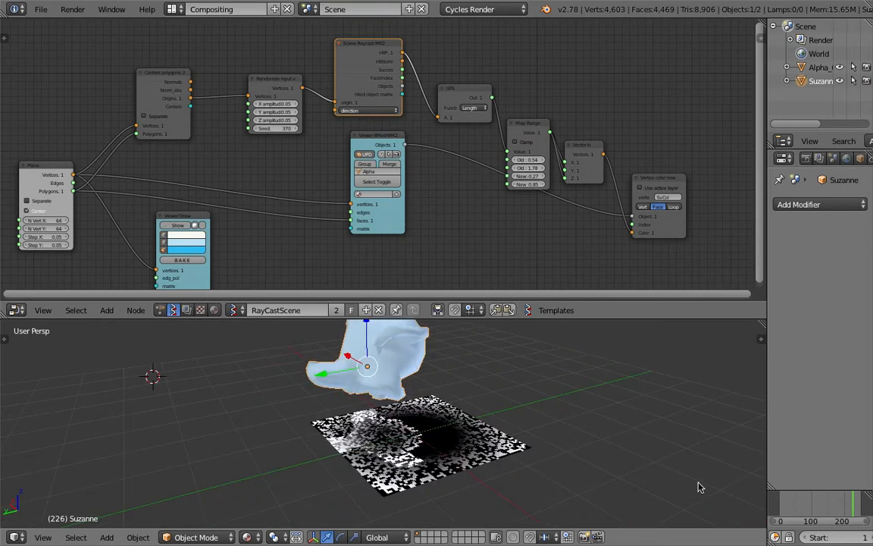
Step: Preview the animation at frames 75, 105, 117 and 138 and inspect the raycast pattern on the plane from several angles
click(785, 507)
drag(791, 502, 805, 506)
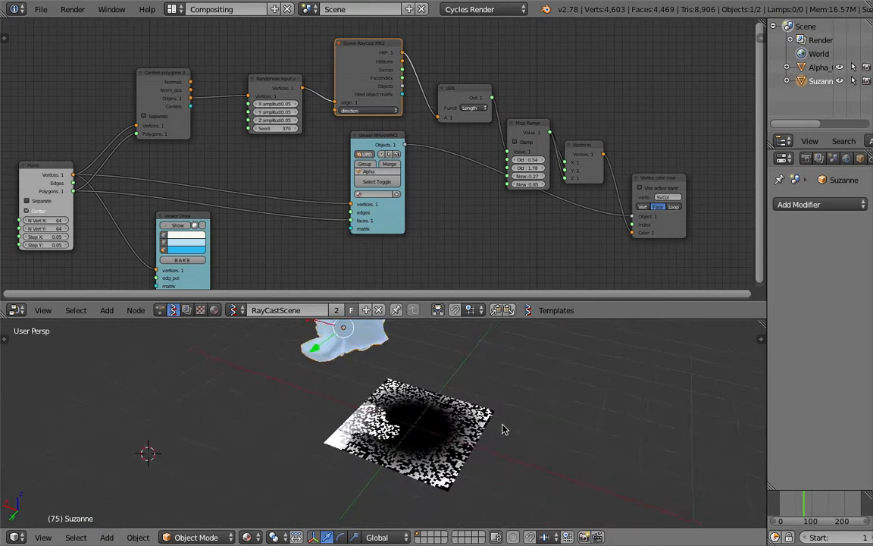
click(814, 505)
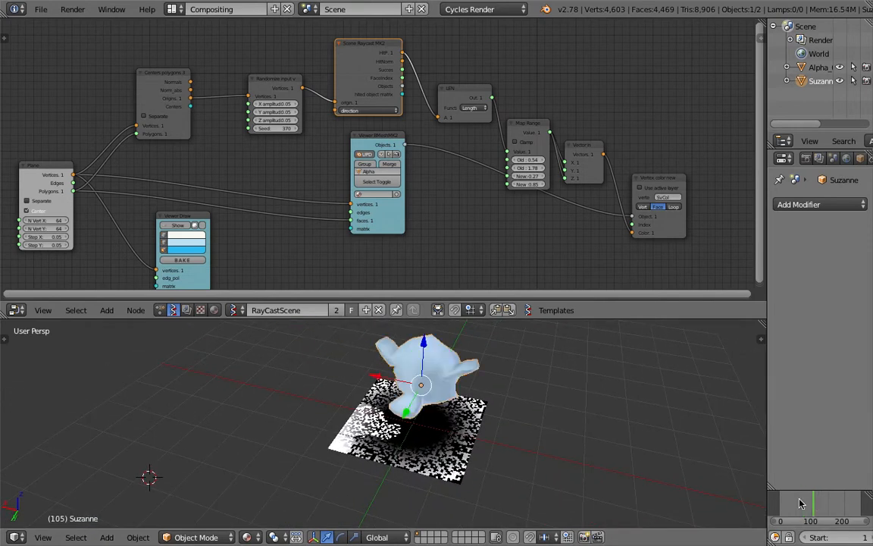
middle_drag(504, 421, 711, 479)
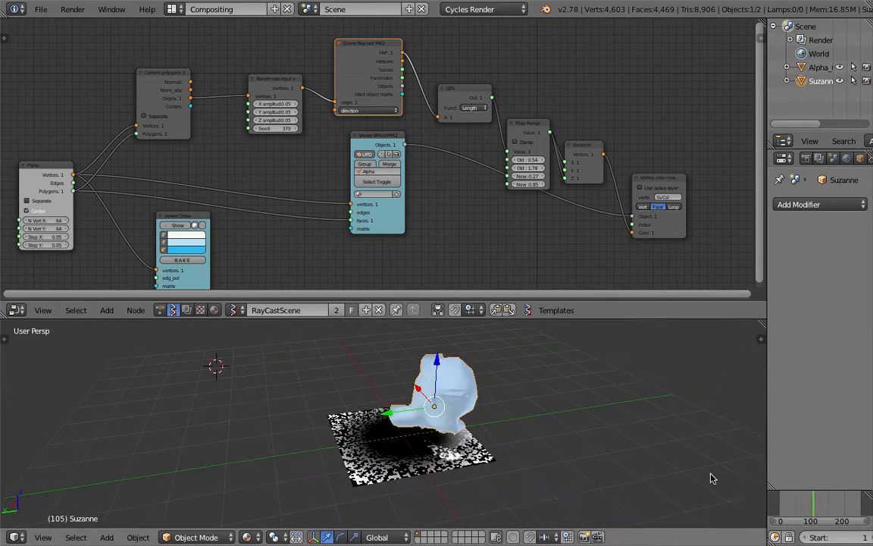
click(817, 510)
middle_drag(584, 456, 663, 468)
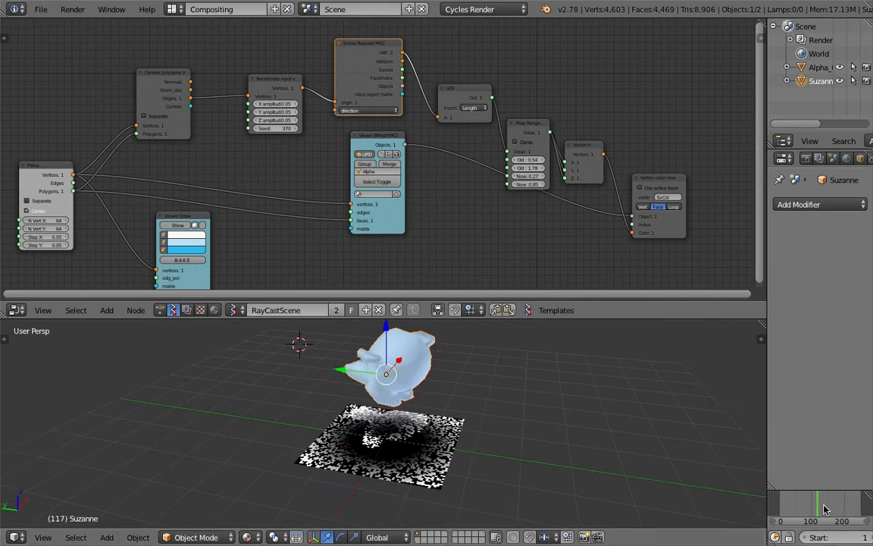
click(825, 509)
middle_drag(583, 457, 608, 460)
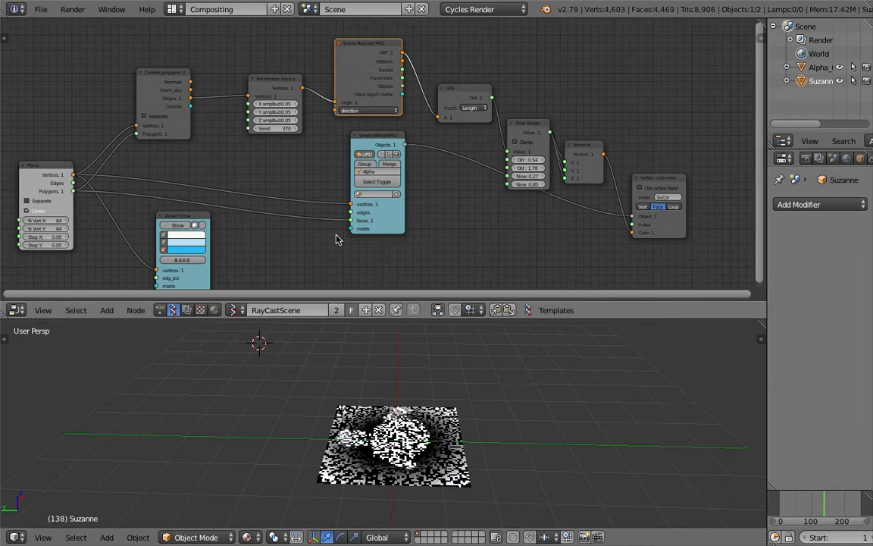
Step: View the Animation Nodes tree that animates Suzanne, and return to the Sverchok RayCastScene tree
scroll(338, 239, down, 2)
click(161, 310)
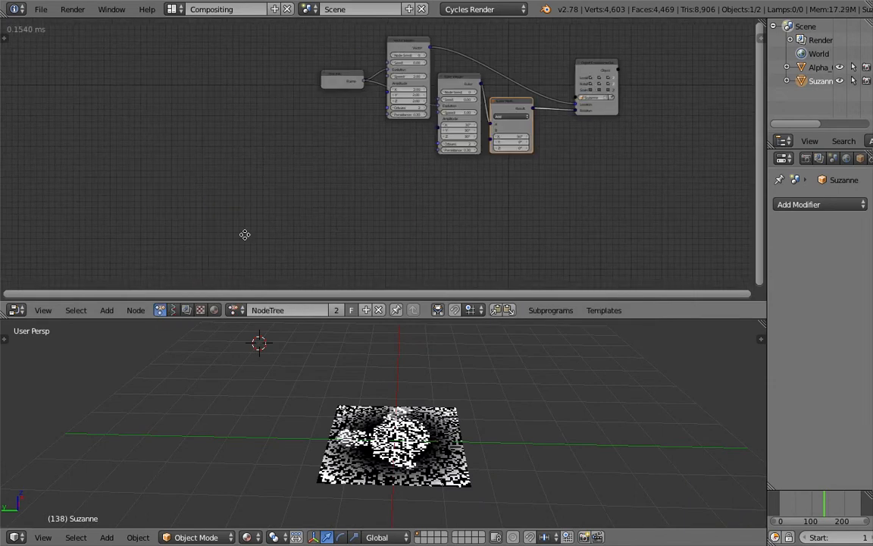
scroll(244, 235, up, 4)
scroll(238, 237, down, 3)
click(172, 310)
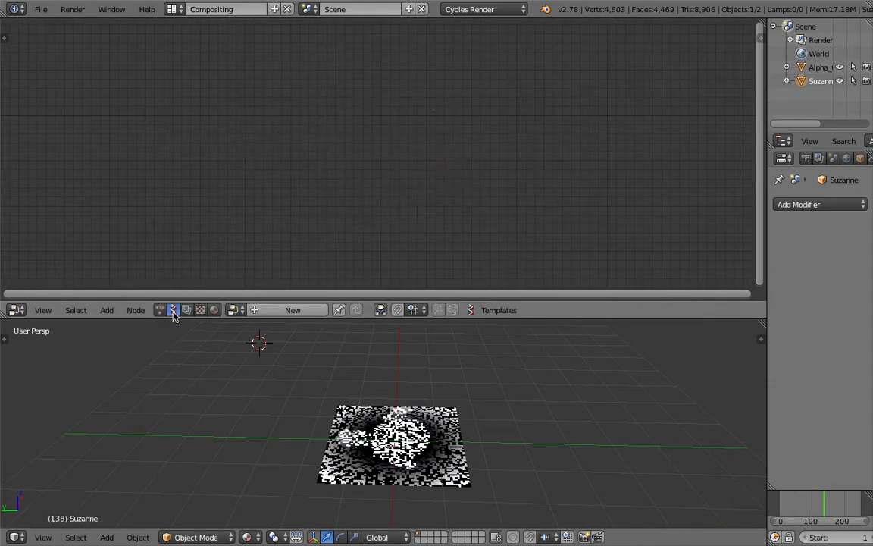
click(241, 310)
click(264, 331)
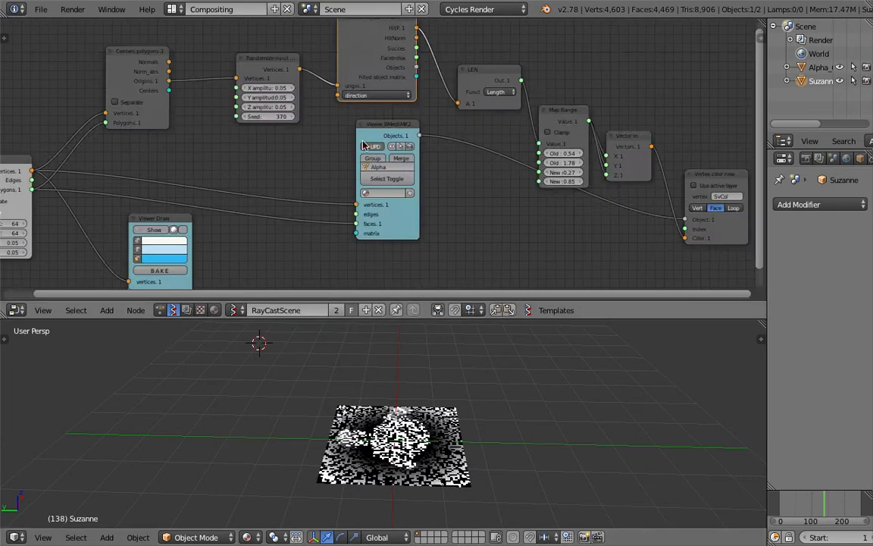
scroll(325, 220, down, 5)
Step: Select the Alpha_0 plane at an earlier frame and inspect its mesh in wireframe display
click(803, 507)
mouse_move(634, 453)
middle_down()
mouse_move(461, 400)
mouse_move(401, 363)
mouse_move(379, 375)
mouse_move(354, 352)
mouse_move(389, 395)
mouse_move(354, 369)
middle_up()
right_click(410, 421)
mouse_move(410, 421)
middle_down()
mouse_move(431, 404)
mouse_move(439, 442)
middle_up()
key(z)
key(z)
key(z)
scroll(453, 444, up, 3)
middle_drag(454, 398, 491, 409)
scroll(485, 409, down, 3)
mouse_move(413, 416)
middle_down()
mouse_move(445, 401)
mouse_move(502, 436)
mouse_move(510, 415)
mouse_move(529, 411)
middle_up()
Step: Go to frame 102 and return the viewport shading to Material
click(813, 505)
key(z)
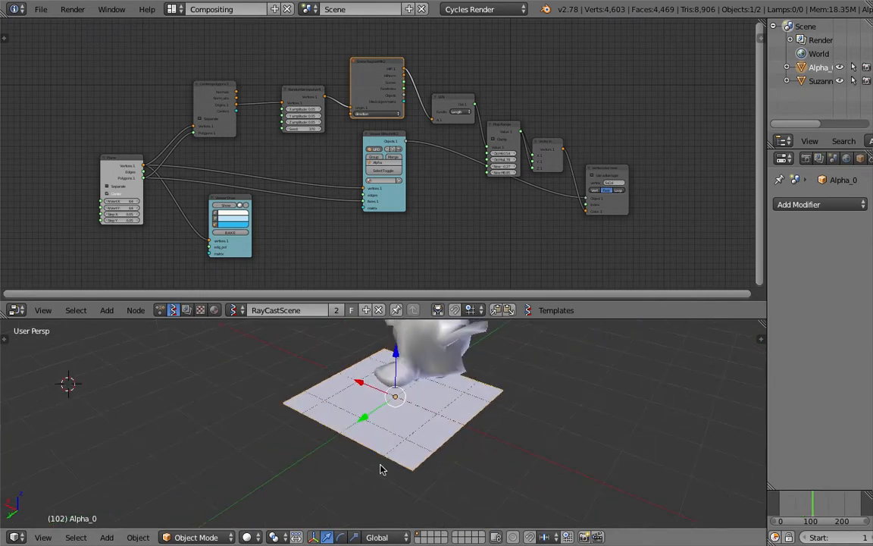
click(253, 537)
click(267, 472)
click(246, 537)
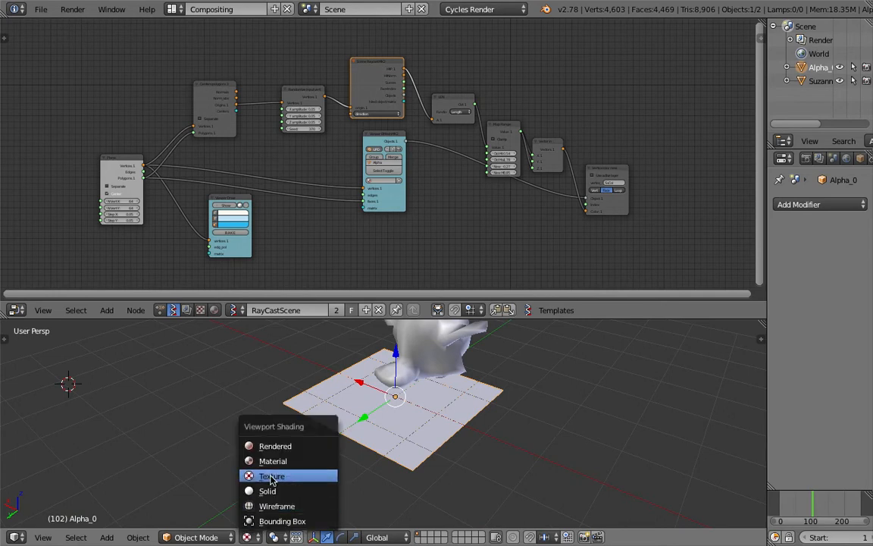
click(267, 474)
Step: Preview frame 149 and examine the plane's raycast pattern and the node tree producing it
mouse_move(250, 421)
middle_down()
mouse_move(493, 500)
mouse_move(736, 517)
middle_up()
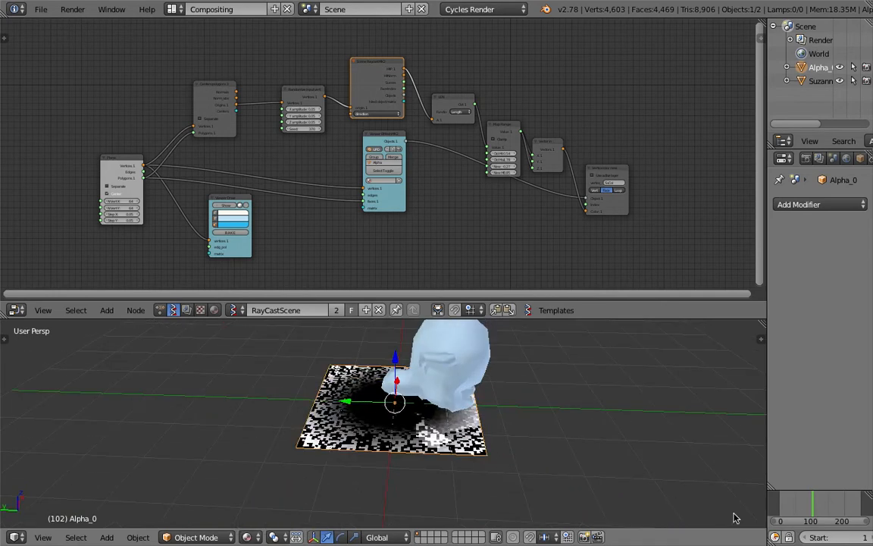
click(813, 506)
click(828, 507)
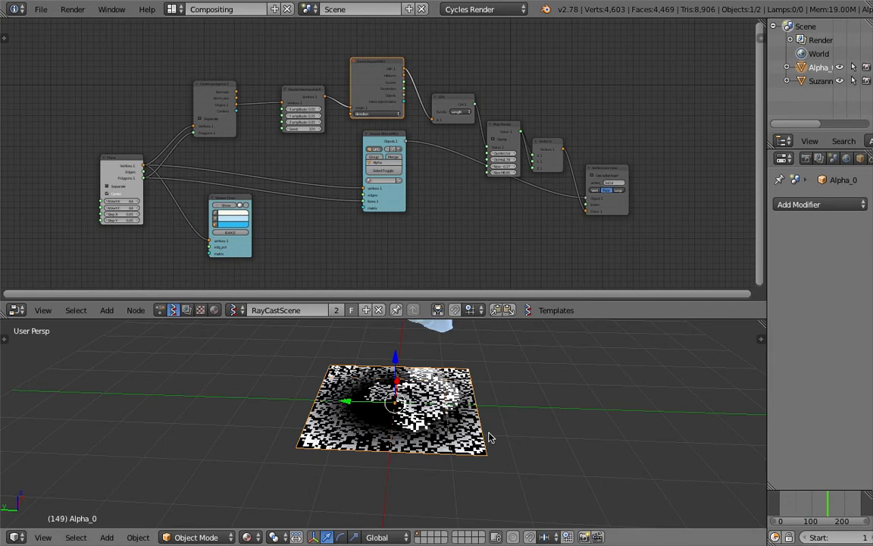
middle_drag(480, 424, 146, 367)
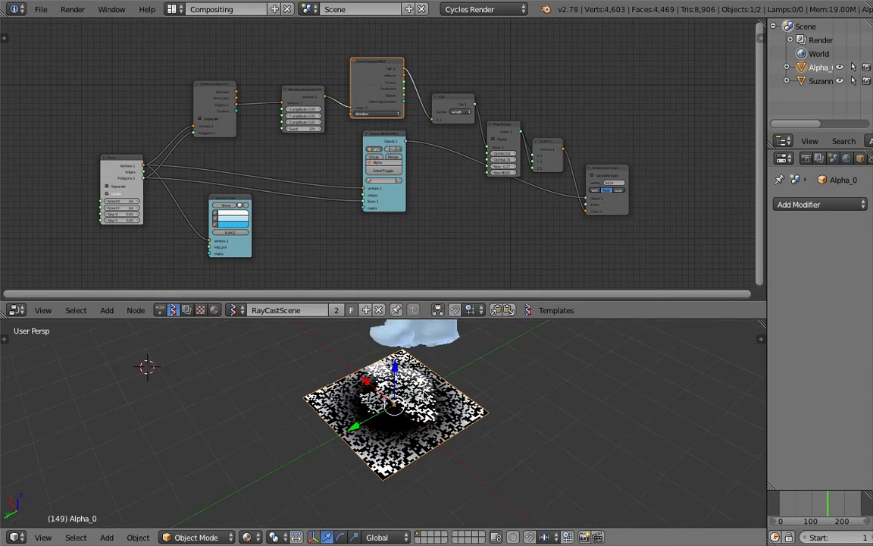
middle_drag(428, 399, 485, 389)
middle_drag(392, 165, 377, 150)
scroll(375, 164, up, 3)
scroll(321, 183, down, 1)
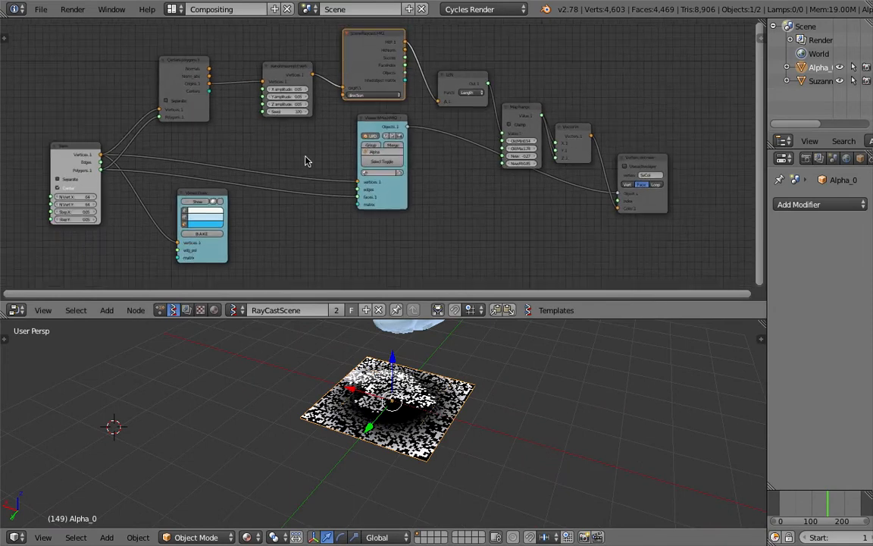
Step: Start a new file from the default startup scene
click(41, 9)
click(47, 19)
click(58, 36)
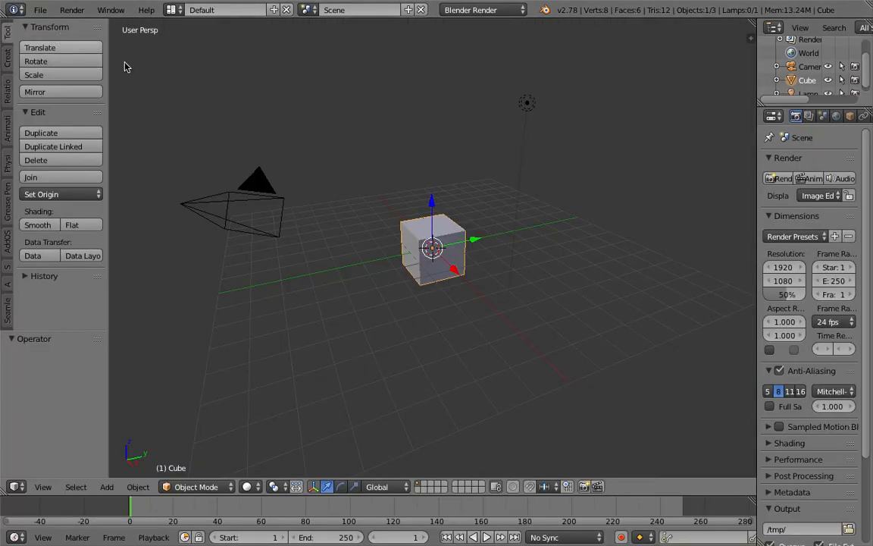
Step: Delete the default cube, camera and lamp from the scene
middle_drag(416, 237, 449, 225)
key(a)
key(a)
key(x)
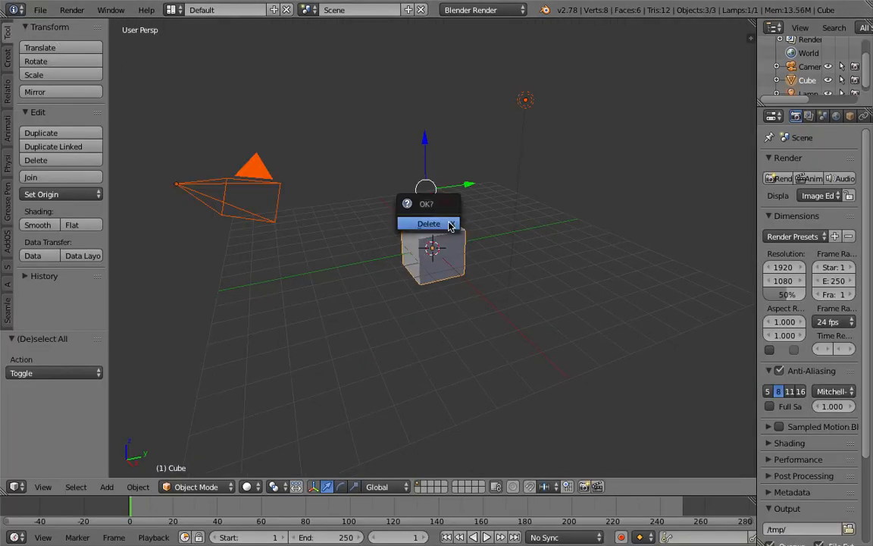
click(446, 224)
Step: Save the file to the Desktop under a name starting with sv_raycast_theory_basic_
click(40, 10)
click(61, 115)
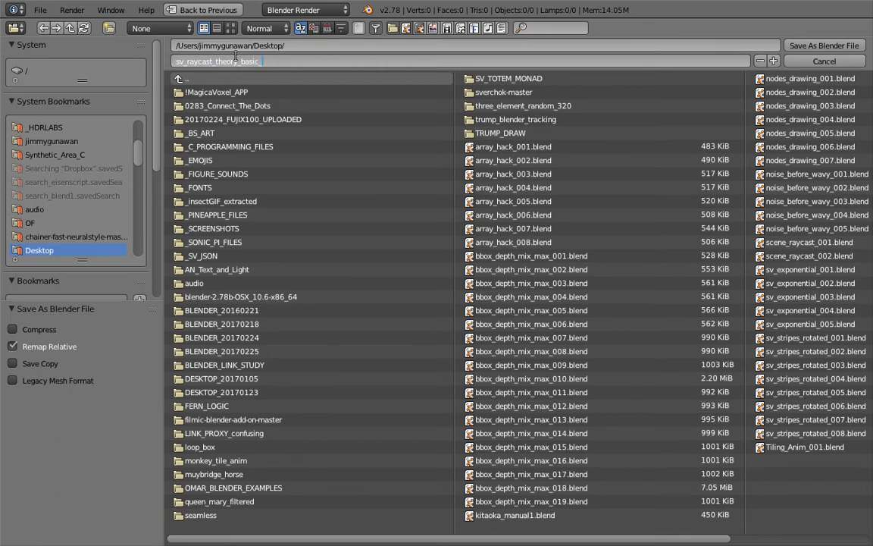
key(Return)
click(780, 46)
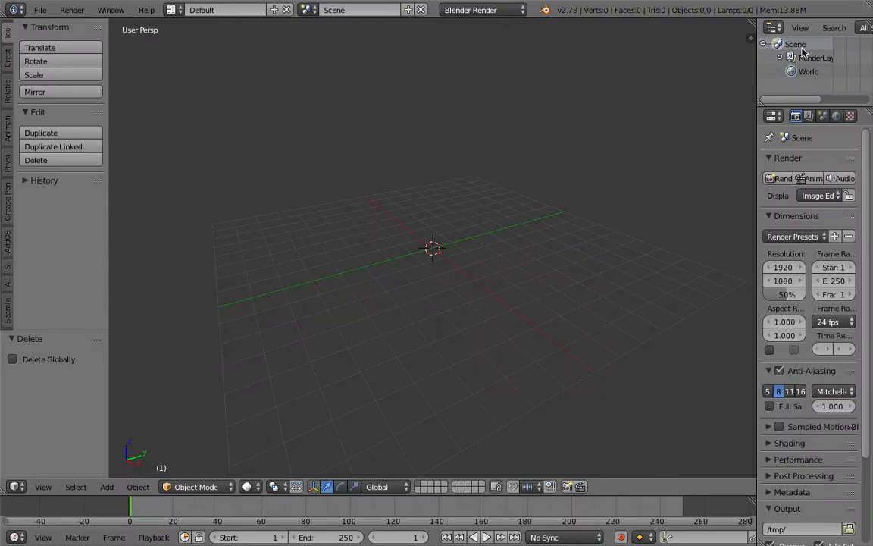
Step: Switch to the Compositing screen layout and create a new Sverchok node tree
click(171, 9)
click(216, 53)
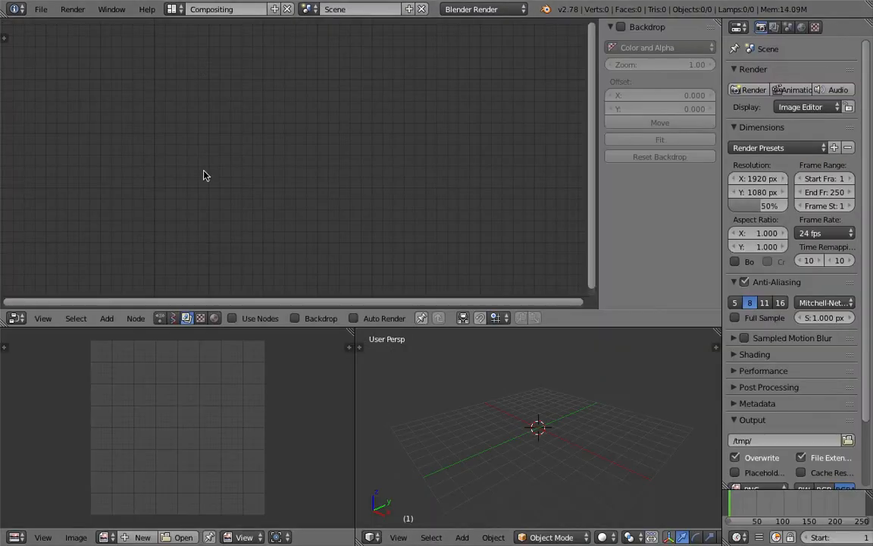
click(173, 318)
click(288, 320)
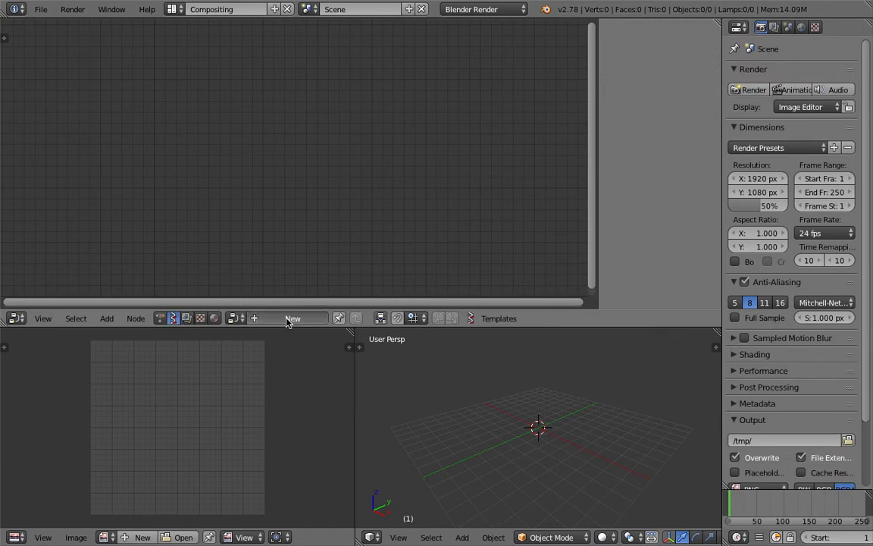
Step: Merge the image editor area into the 3D view and split the properties area to add an Outliner above it
drag(349, 331, 363, 404)
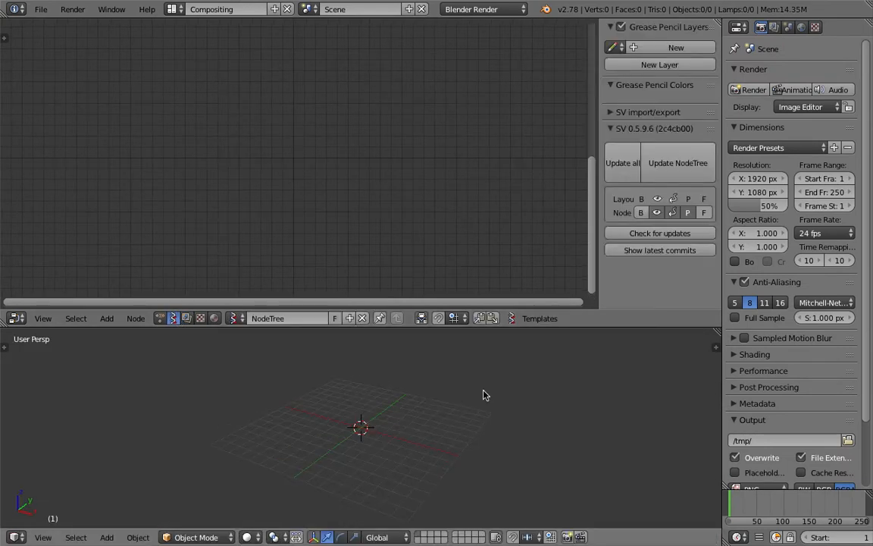
drag(869, 21, 826, 165)
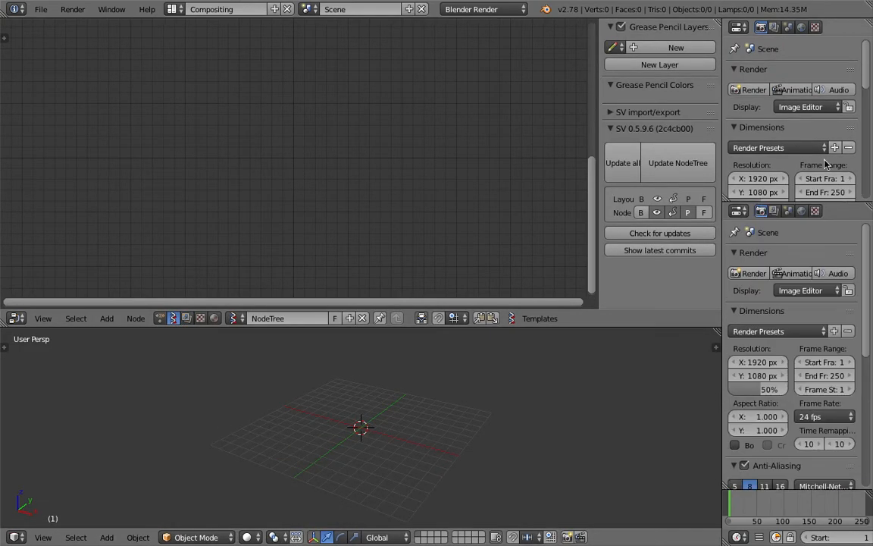
click(738, 30)
click(752, 246)
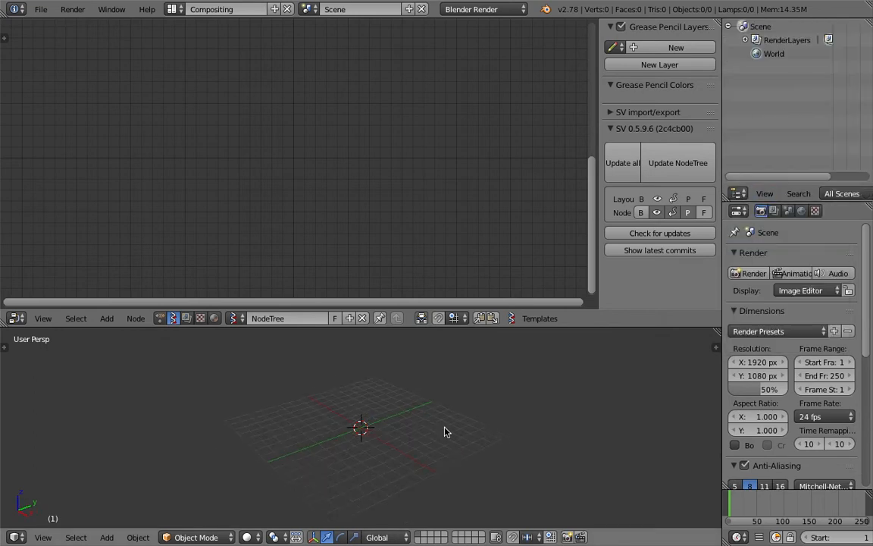
Step: Add a torus mesh at the 3D cursor
key(shift+a)
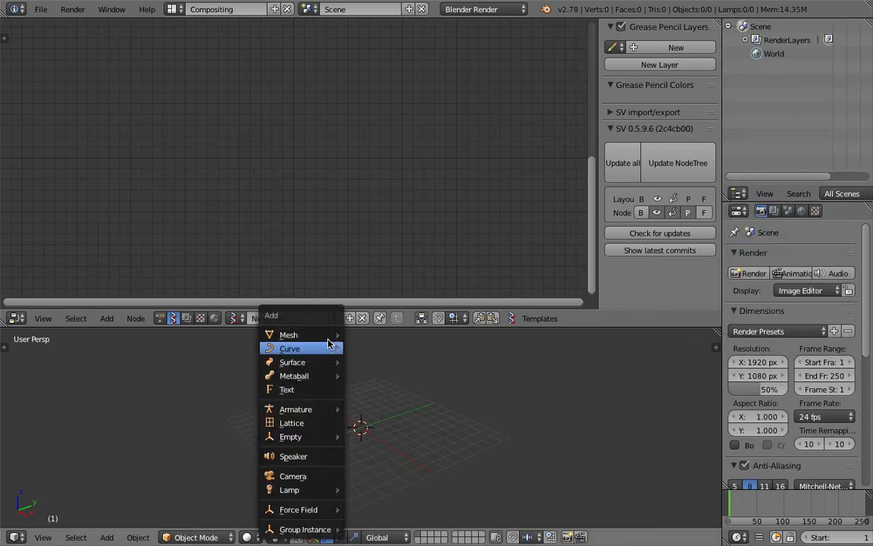
mouse_move(291, 334)
mouse_move(409, 282)
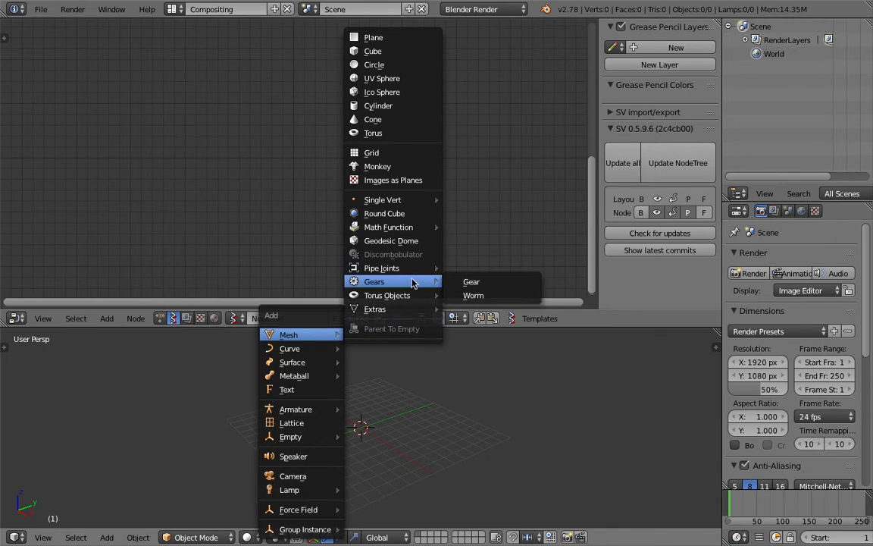
click(404, 133)
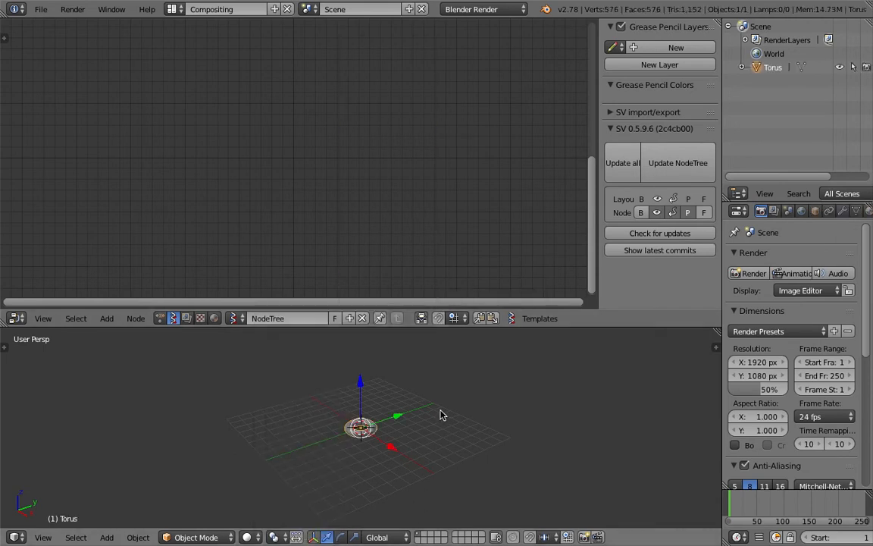
Step: Raise the torus along Z above the grid and display it in wireframe
drag(360, 379, 361, 341)
scroll(420, 377, up, 3)
middle_drag(383, 361, 381, 407)
key(z)
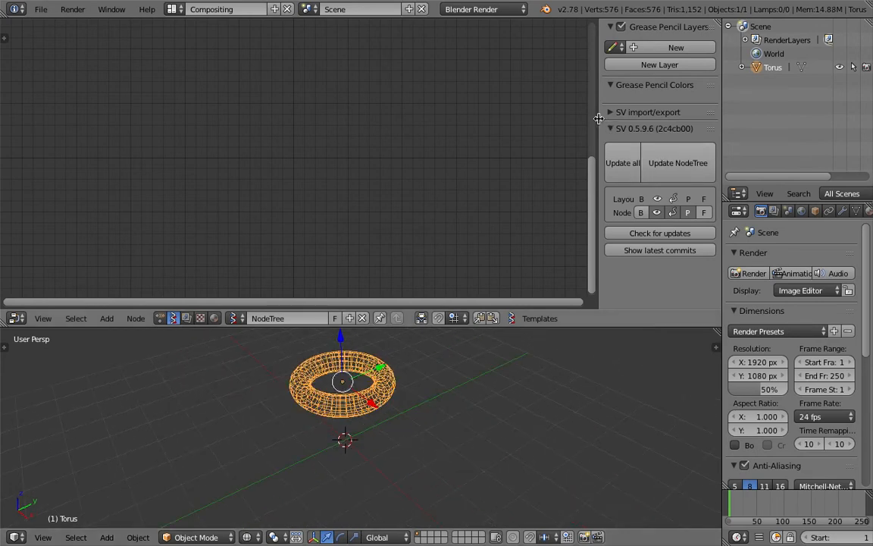
Step: Hide the node editor's properties sidebar and save the file over the existing one
key(n)
key(ctrl+s)
click(238, 145)
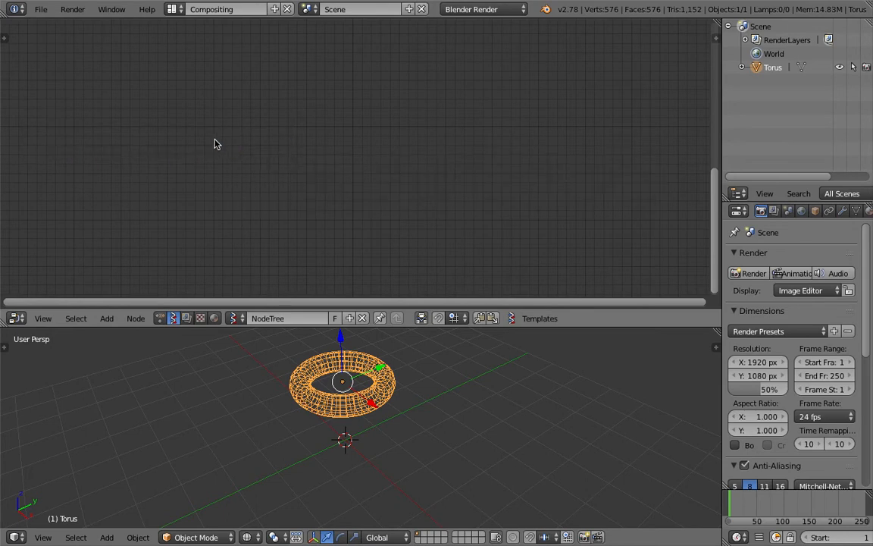
Step: Add a Plane generator node to the node tree
key(shift+a)
click(210, 139)
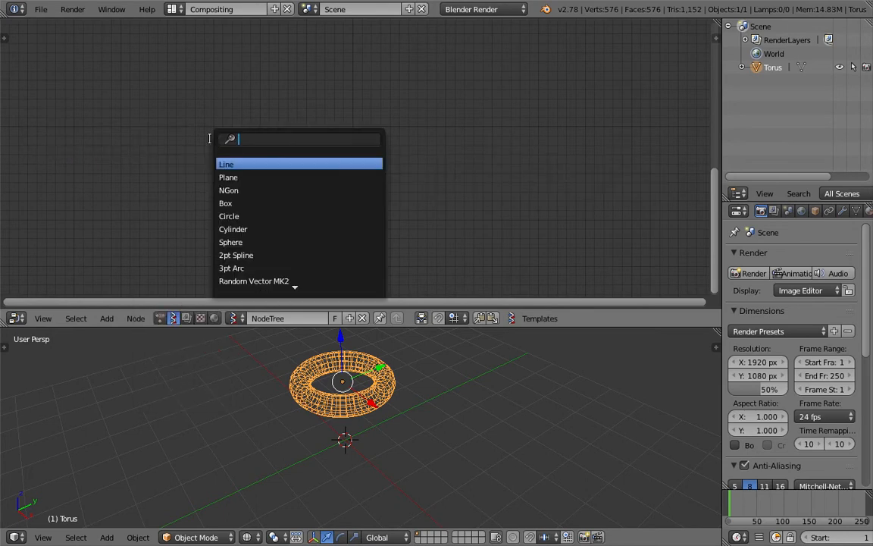
text(plane)
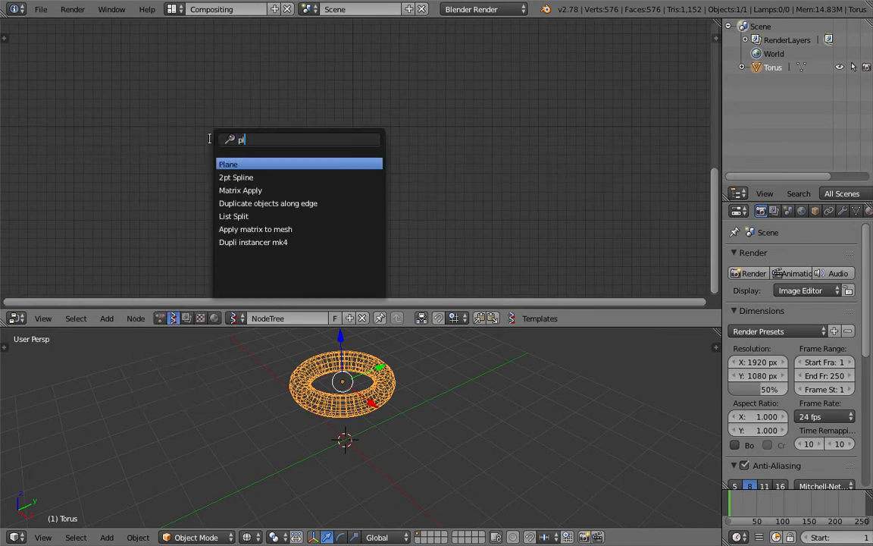
key(Return)
click(171, 117)
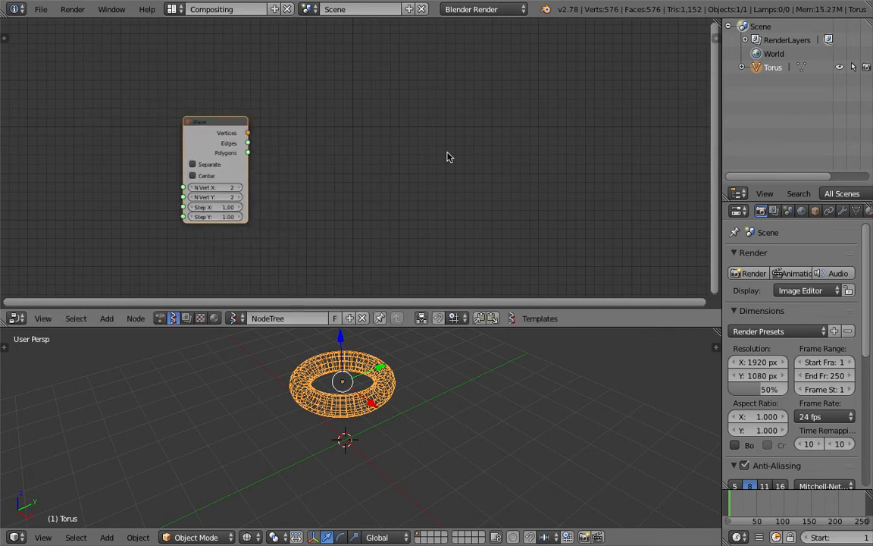
Step: Add a Viewer Draw node beside the Plane node and connect the plane's Vertices output to its vertices input
key(shift+a)
click(447, 155)
text(vie)
key(Return)
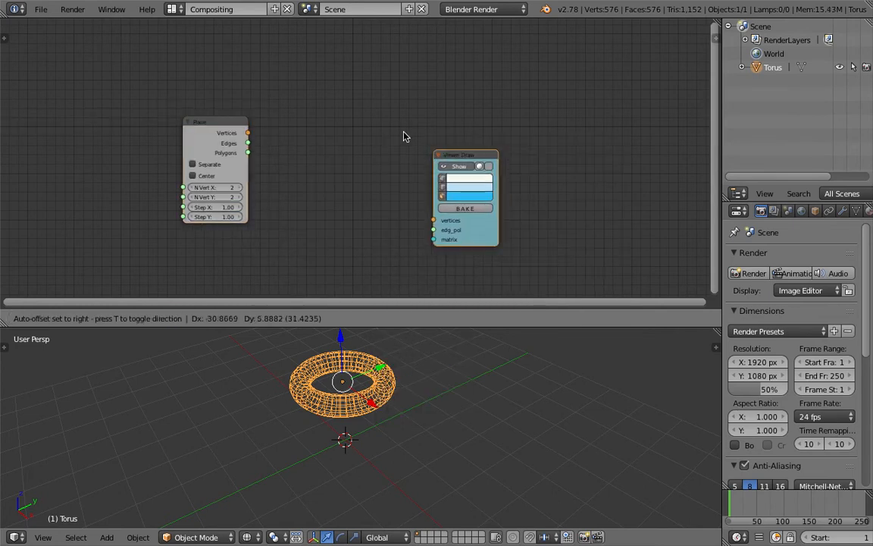
click(297, 86)
drag(248, 133, 337, 164)
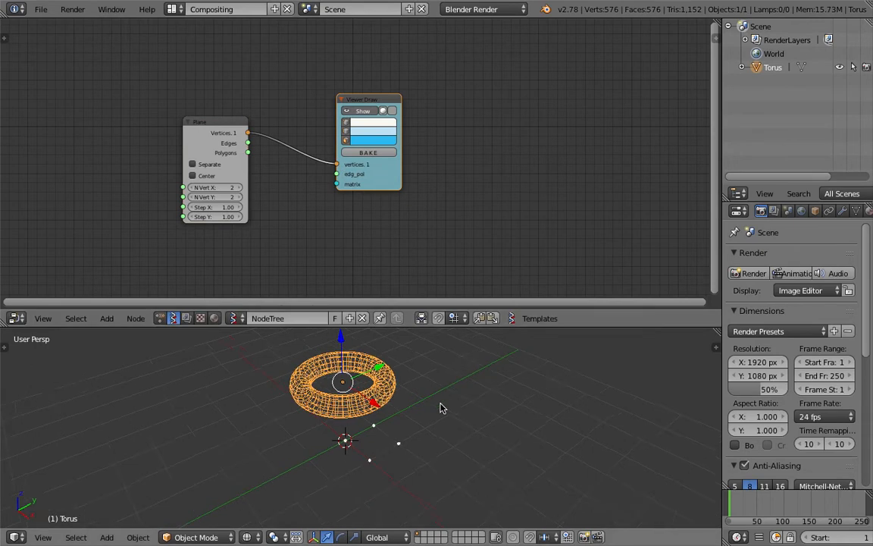
Step: Set the Plane node's N Vert X and Y to 23 and its Step X and Y to 0.13
drag(219, 196, 227, 196)
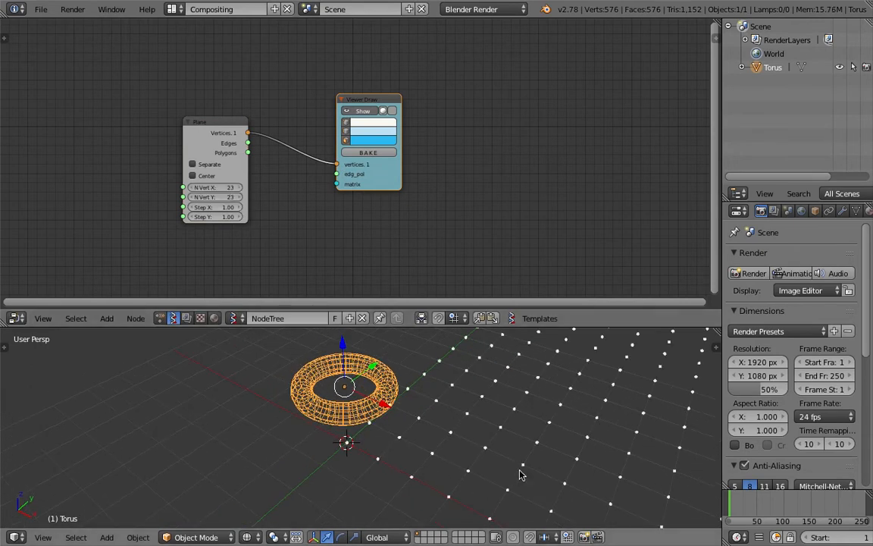
scroll(522, 474, down, 6)
middle_drag(522, 473, 566, 468)
scroll(361, 427, up, 1)
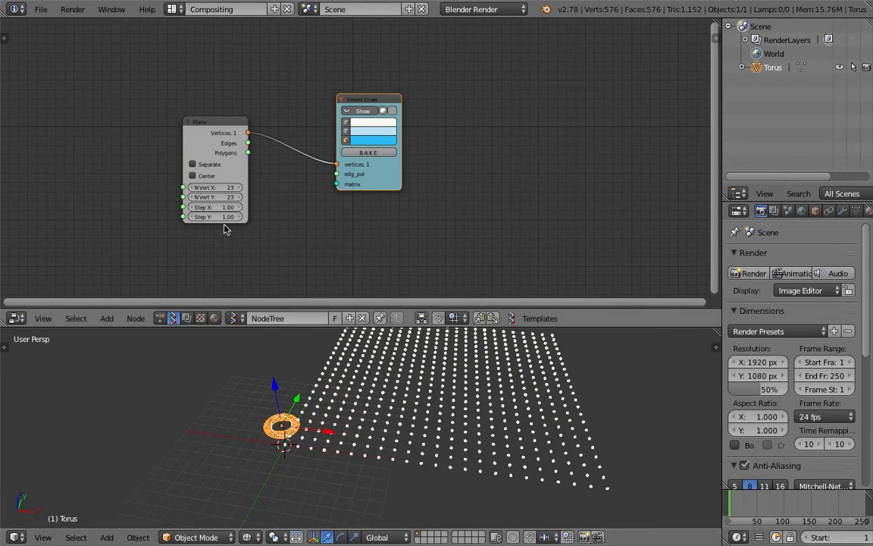
drag(218, 207, 149, 217)
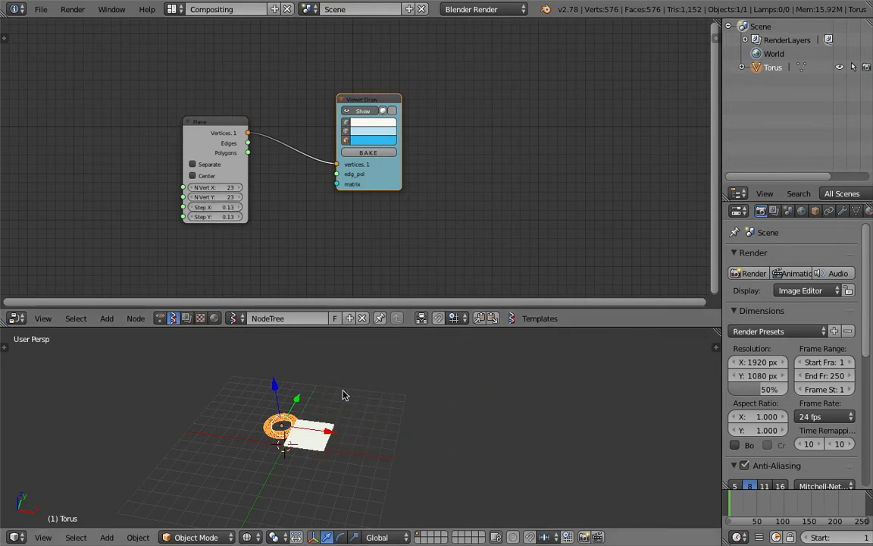
Step: View the scene from the top and enable Center on the Plane node
scroll(325, 450, up, 4)
click(43, 536)
click(72, 475)
scroll(334, 360, down, 3)
scroll(375, 444, up, 4)
scroll(331, 400, down, 3)
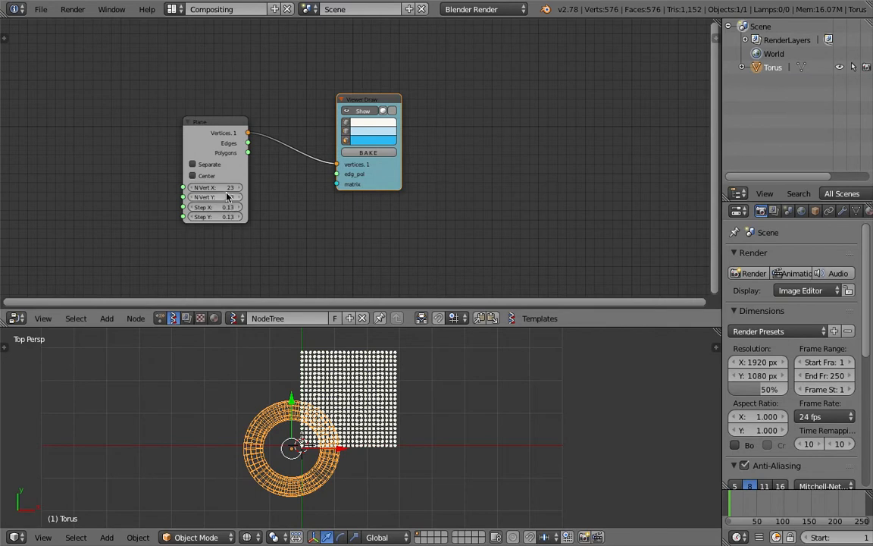
scroll(332, 378, up, 1)
click(204, 176)
click(207, 176)
click(209, 176)
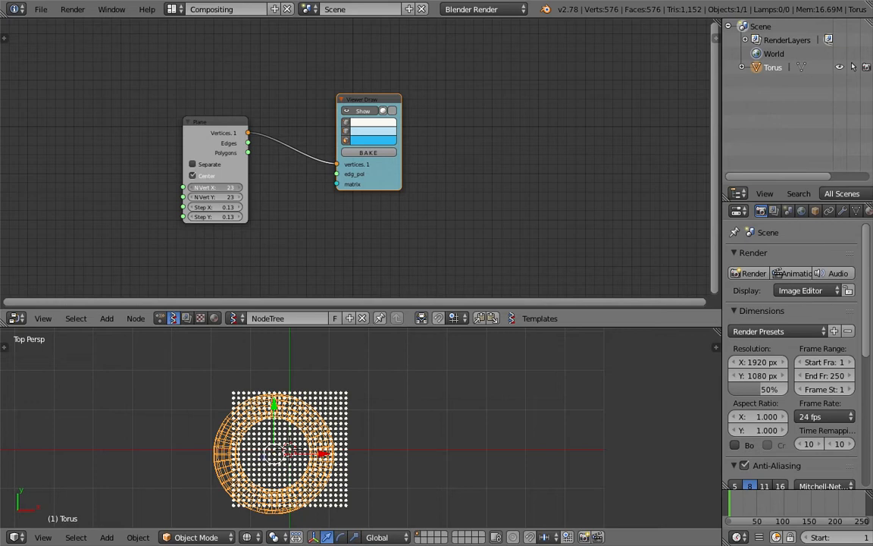
Step: Set the Plane node's N Vert X and Y to 64 and save over the existing file
drag(212, 187, 226, 197)
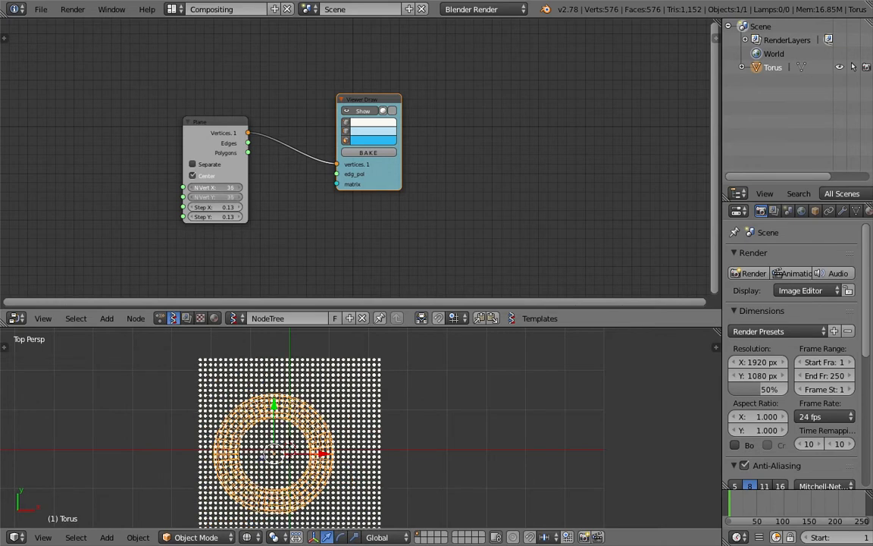
middle_drag(399, 485, 354, 388)
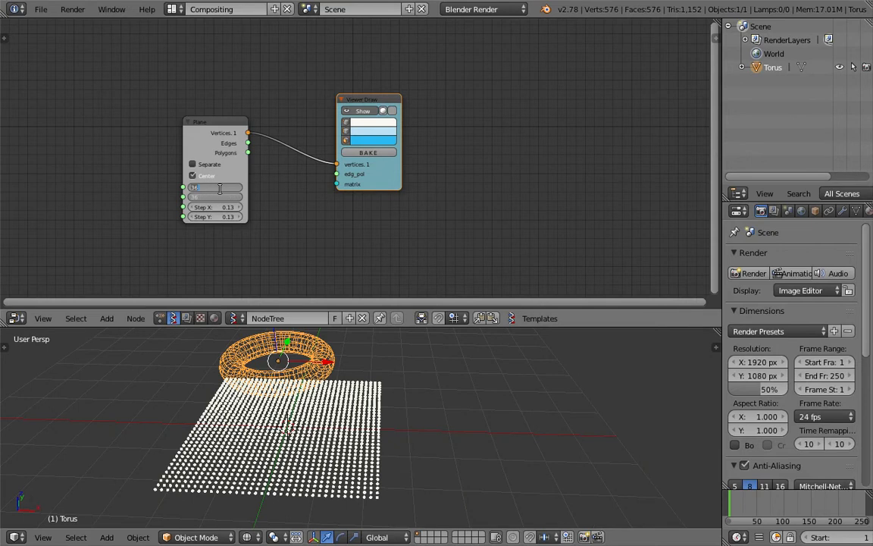
key(Return)
middle_drag(368, 394, 335, 428)
key(ctrl+s)
click(335, 428)
Step: Set the Plane node's Step X and Y to 0.10 and display the torus in solid shading
drag(232, 207, 229, 216)
middle_drag(425, 386, 369, 403)
mouse_move(452, 413)
middle_down()
mouse_move(388, 453)
mouse_move(413, 454)
mouse_move(430, 437)
mouse_move(424, 398)
middle_up()
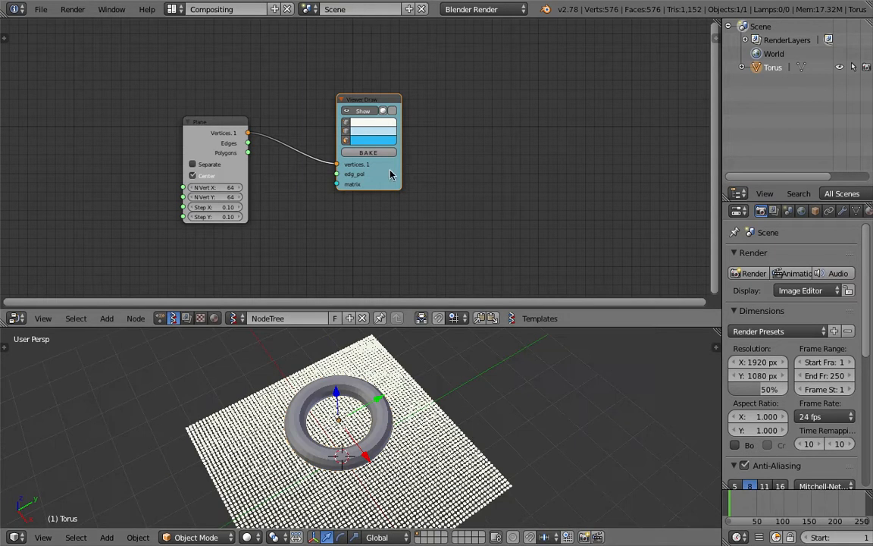
Step: Turn off the Viewer Draw node's display and move the node up, closer to the Plane node
click(363, 111)
drag(362, 104, 338, 83)
middle_drag(493, 125, 459, 111)
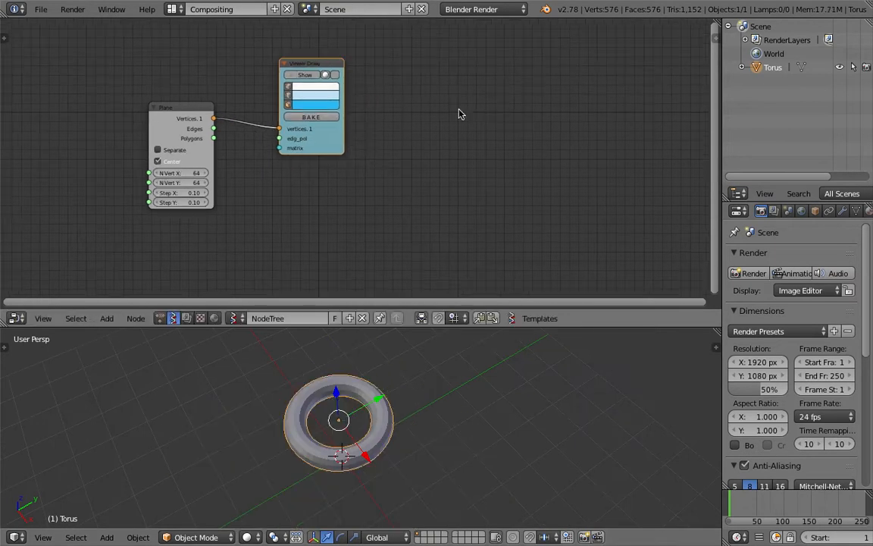
scroll(221, 179, up, 1)
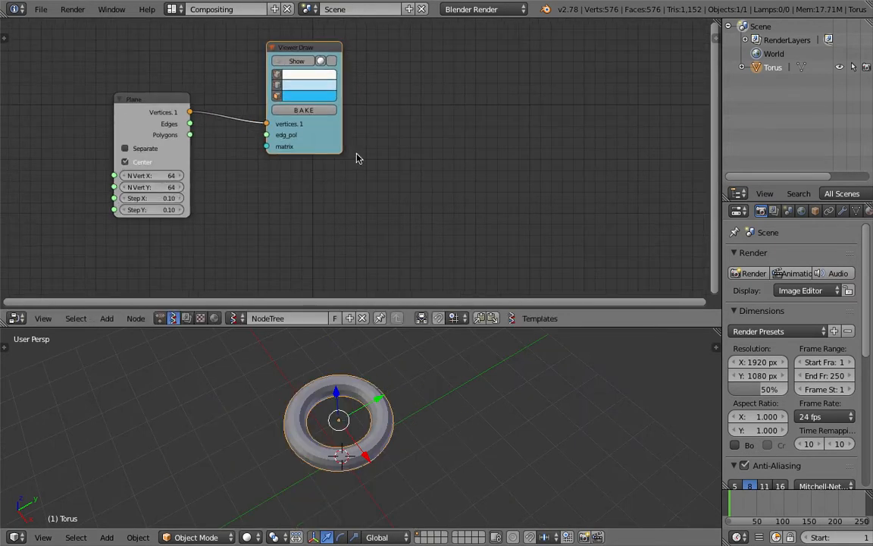
scroll(470, 119, down, 1)
Step: Add a Texture viewer node in the empty space beyond Viewer Draw and set its texture display to extra_small 64x64px
key(shift+a)
click(474, 119)
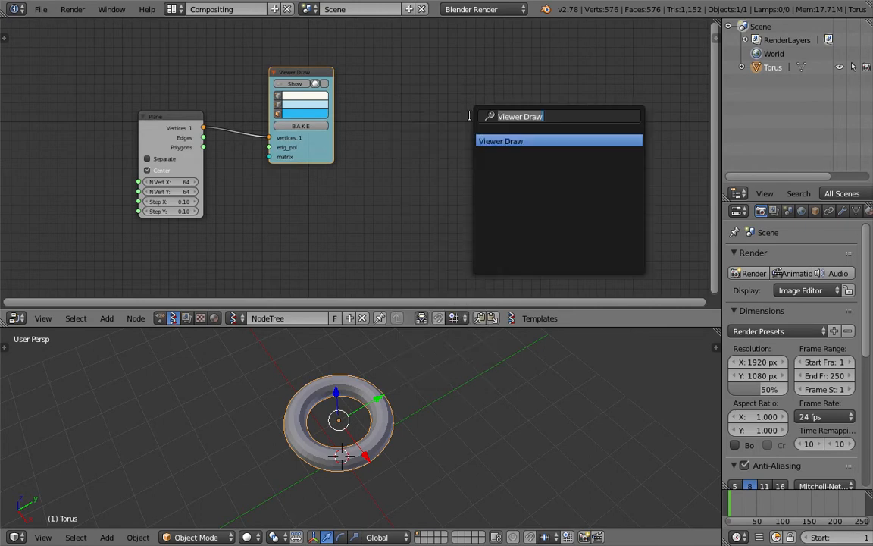
text(text)
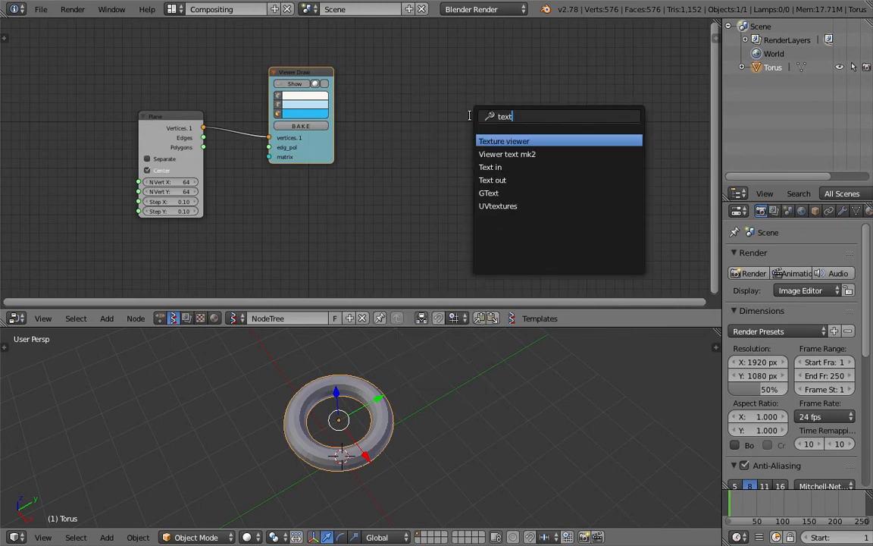
key(Return)
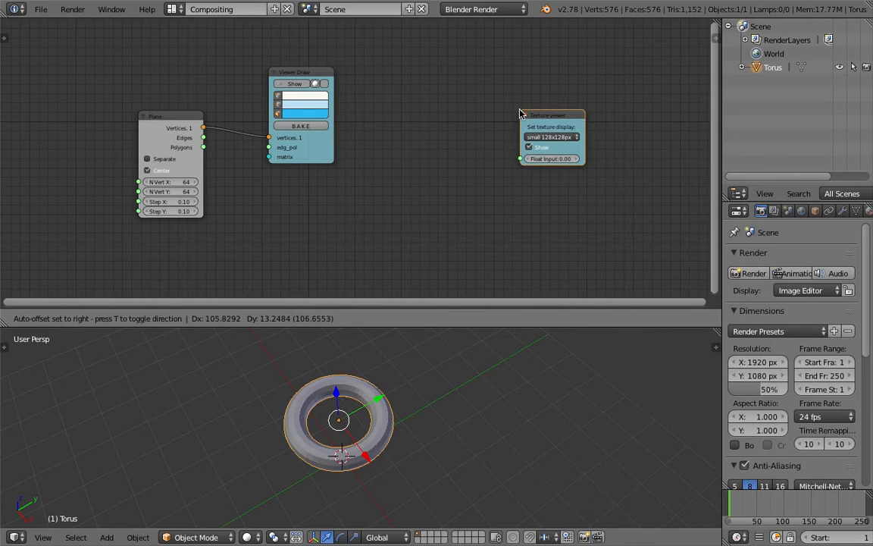
click(477, 125)
click(515, 142)
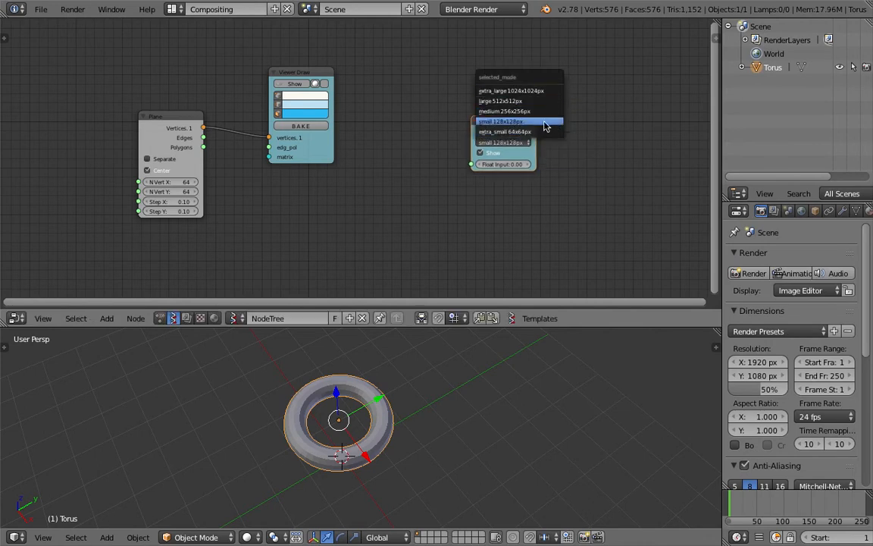
click(553, 131)
Step: Spread out the Viewer Draw and Plane nodes to leave room before the Texture viewer node
scroll(591, 138, up, 8)
middle_drag(643, 144, 561, 141)
scroll(562, 141, down, 3)
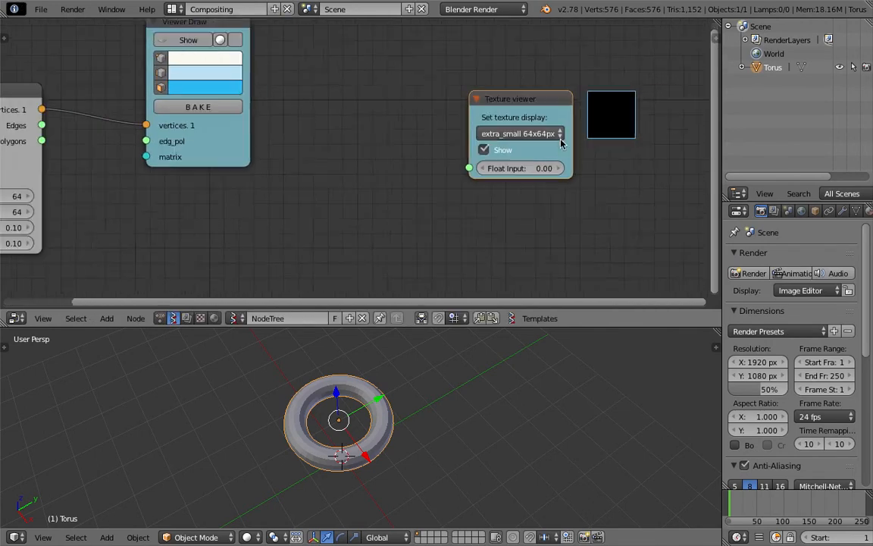
middle_drag(615, 106, 531, 127)
mouse_move(423, 367)
middle_down()
mouse_move(415, 381)
mouse_move(419, 366)
middle_up()
scroll(228, 144, down, 4)
middle_drag(209, 136, 334, 96)
mouse_move(293, 46)
mouse_down()
mouse_move(255, 88)
mouse_move(234, 33)
mouse_up()
drag(171, 92, 126, 117)
middle_drag(127, 117, 153, 121)
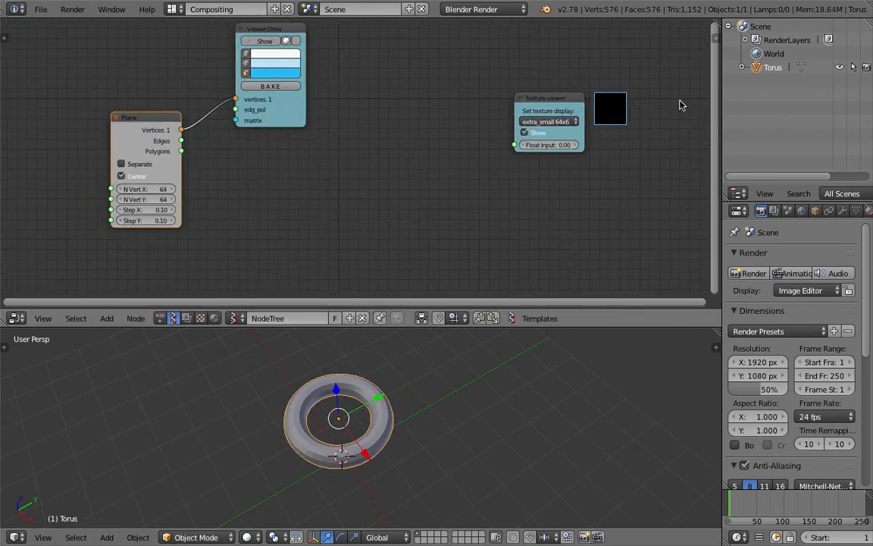
Step: Widen the node editor and 3D view by narrowing the properties column, and save over the existing file
drag(720, 83, 759, 83)
key(ctrl+s)
click(664, 193)
Step: Turn the Viewer Draw node's display back on and inspect the point grid beneath the torus from a low angle
middle_drag(424, 364, 363, 402)
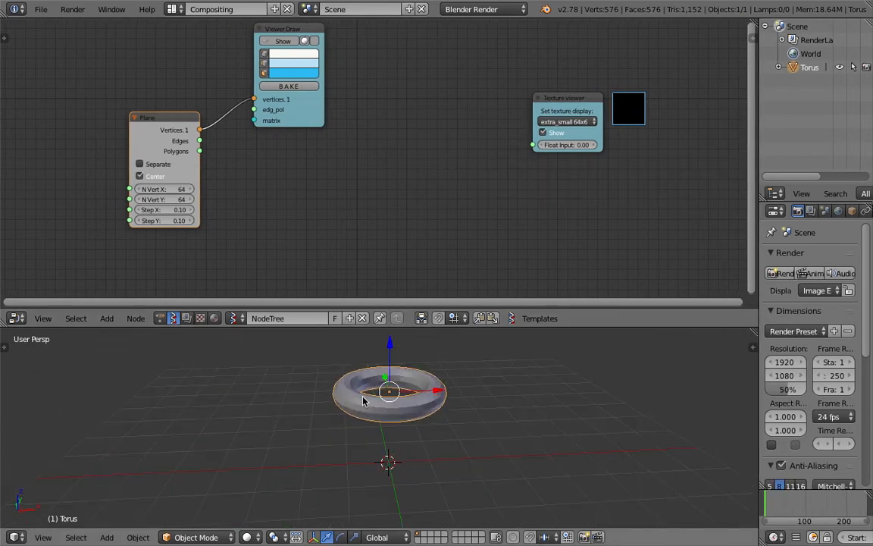
click(265, 41)
mouse_move(377, 346)
middle_down()
mouse_move(405, 488)
mouse_move(372, 445)
mouse_move(415, 423)
mouse_move(399, 392)
middle_up()
middle_drag(383, 424, 379, 400)
middle_drag(379, 367, 410, 423)
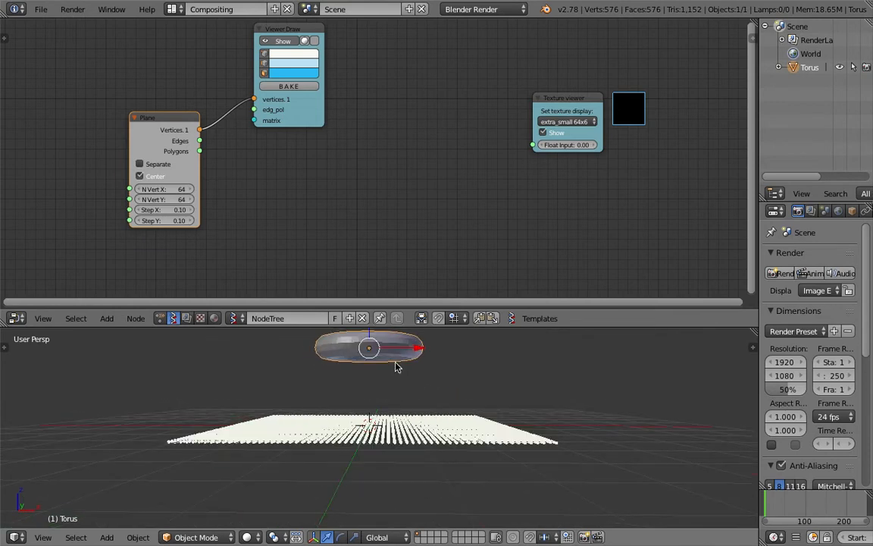
middle_drag(400, 383, 401, 438)
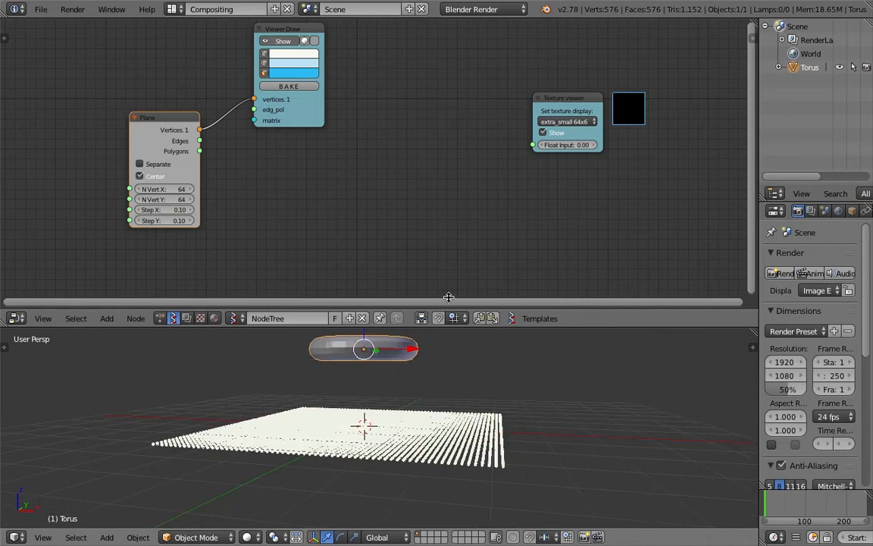
Step: Reposition the Texture viewer node and save over the existing file
scroll(493, 203, up, 3)
drag(586, 140, 609, 122)
middle_drag(603, 120, 497, 127)
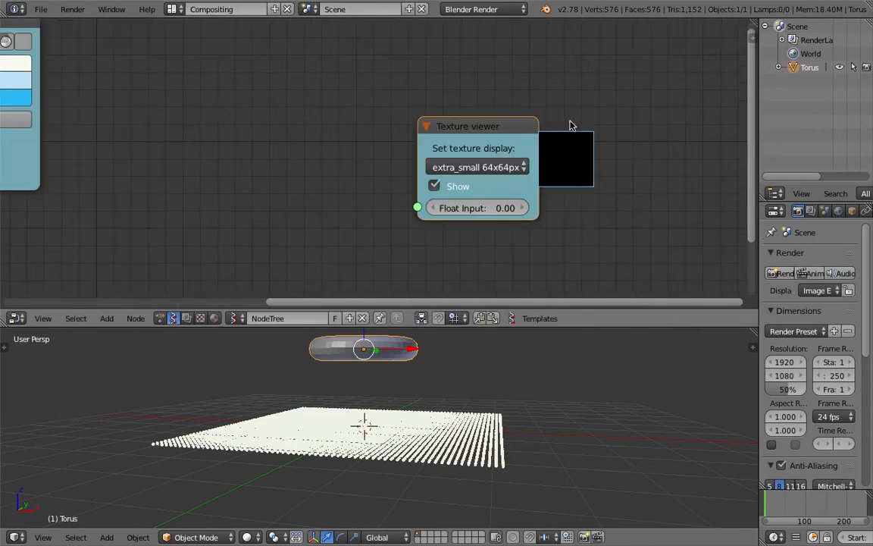
drag(529, 131, 498, 127)
key(ctrl+s)
click(540, 134)
scroll(536, 133, down, 1)
Step: Add a Scene Raycast MK2 node between the Viewer Draw and Texture viewer nodes
middle_drag(511, 131, 660, 89)
scroll(379, 134, down, 1)
key(shift+a)
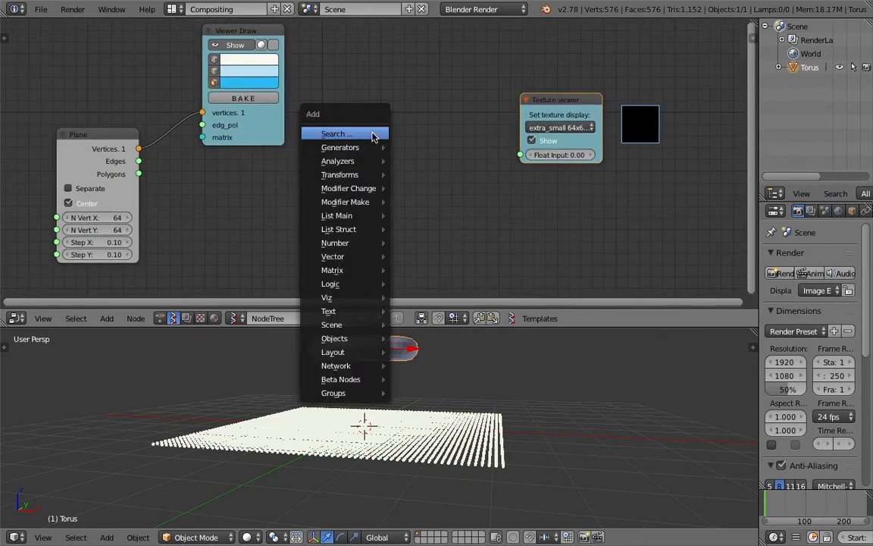
click(374, 134)
text(ray)
key(Down)
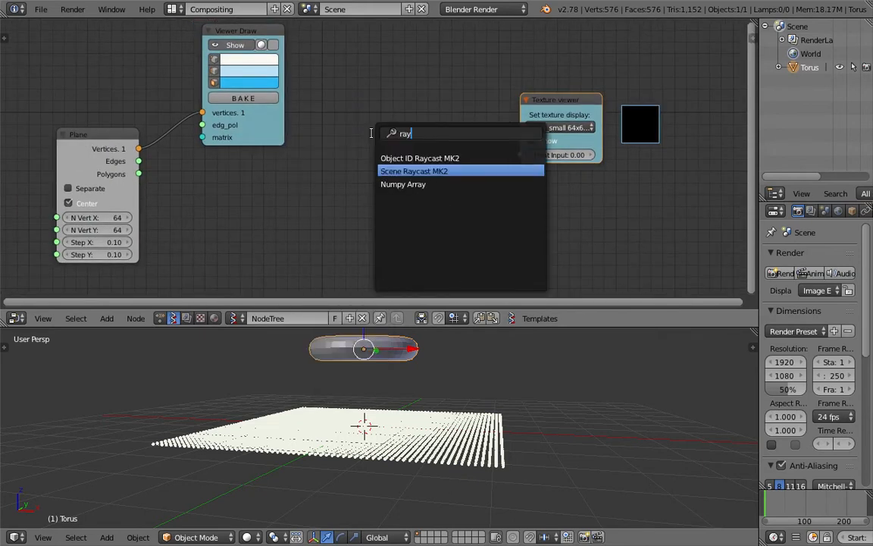
key(Return)
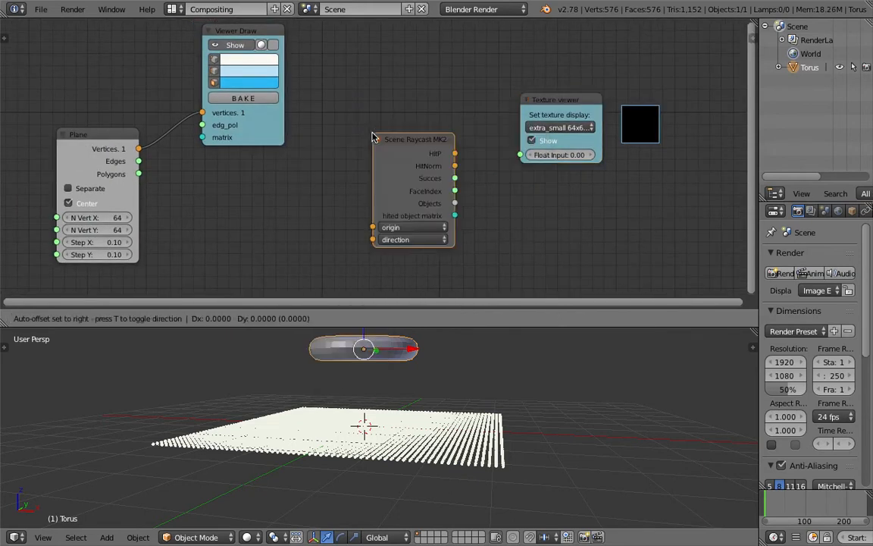
click(353, 101)
middle_drag(353, 101, 383, 90)
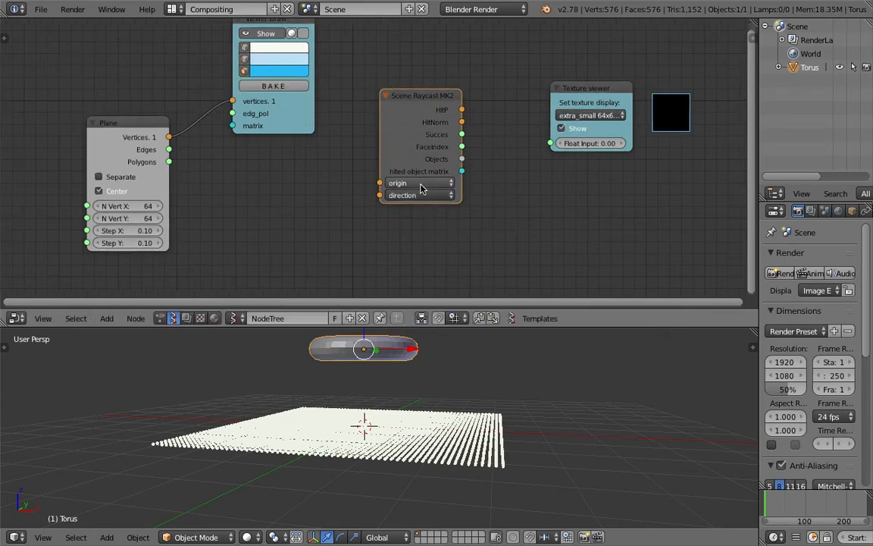
Step: Move the Plane node further from the raycast node and connect its Vertices output to the raycast origin input
click(419, 196)
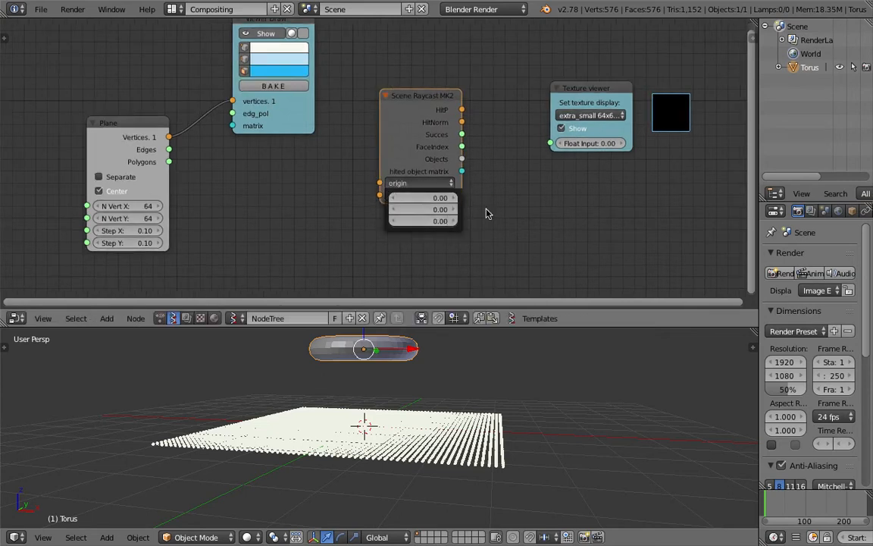
scroll(471, 207, up, 1)
middle_drag(416, 201, 423, 199)
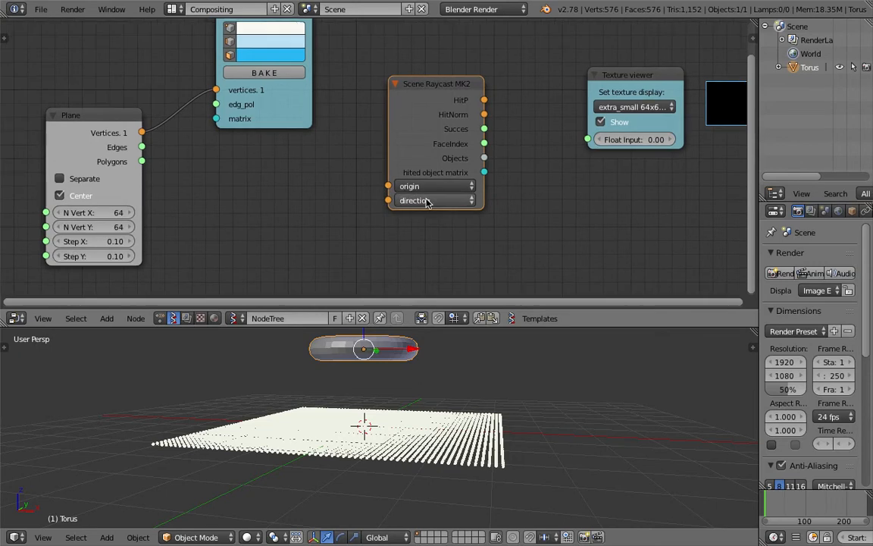
scroll(191, 150, down, 1)
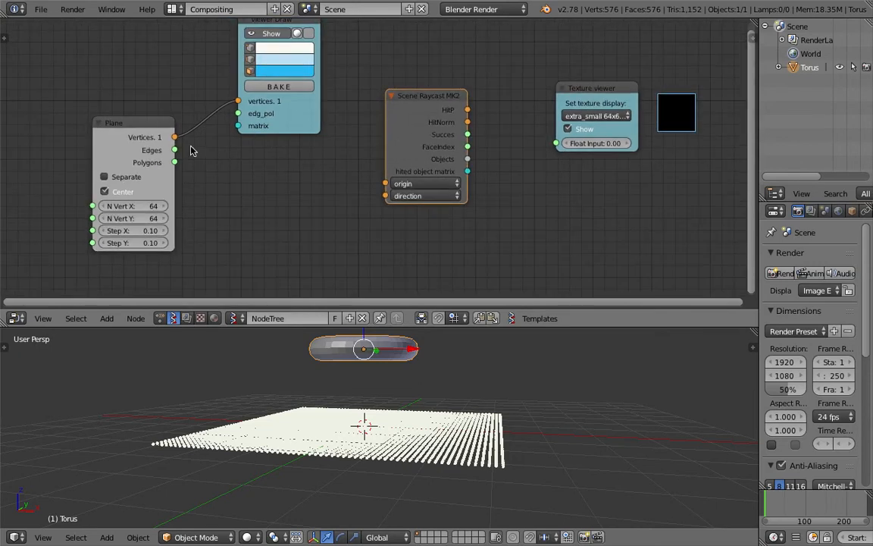
mouse_move(134, 127)
mouse_down()
mouse_move(99, 129)
mouse_move(90, 163)
mouse_move(119, 164)
mouse_up()
drag(305, 168, 385, 183)
Step: Set the Z component of the Scene Raycast node's direction to 1.0
click(424, 196)
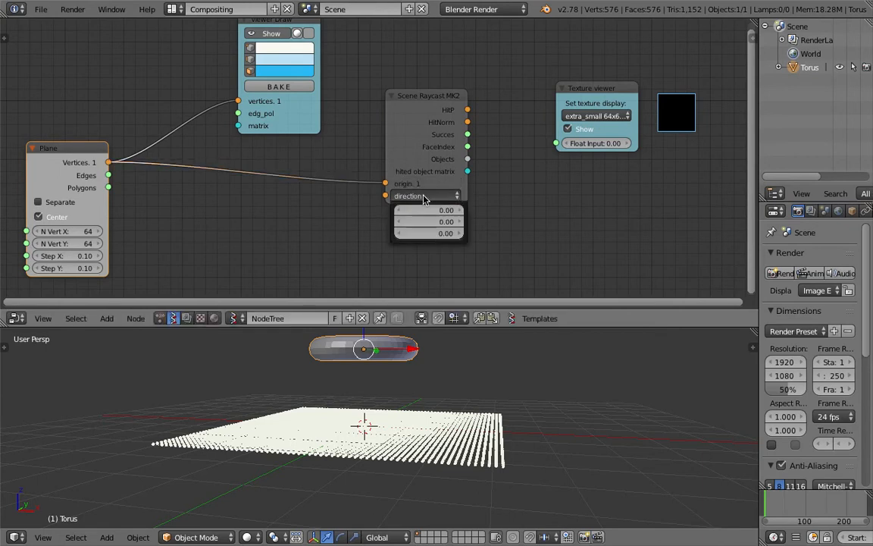
click(447, 235)
text(1.0)
key(Return)
Step: Save over the existing file and move the Scene Raycast MK2 and Texture viewer nodes apart
mouse_move(399, 436)
middle_down()
mouse_move(382, 440)
mouse_move(392, 452)
middle_up()
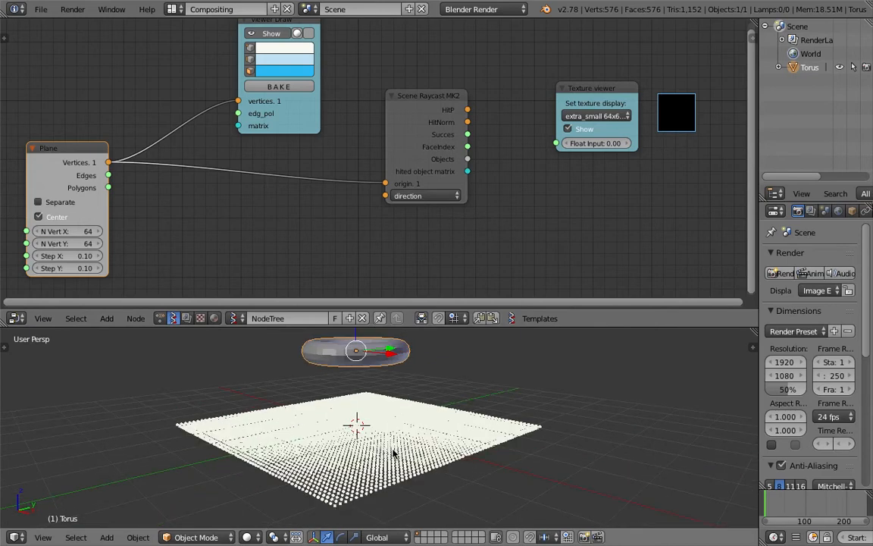
middle_drag(384, 384, 402, 350)
key(ctrl+s)
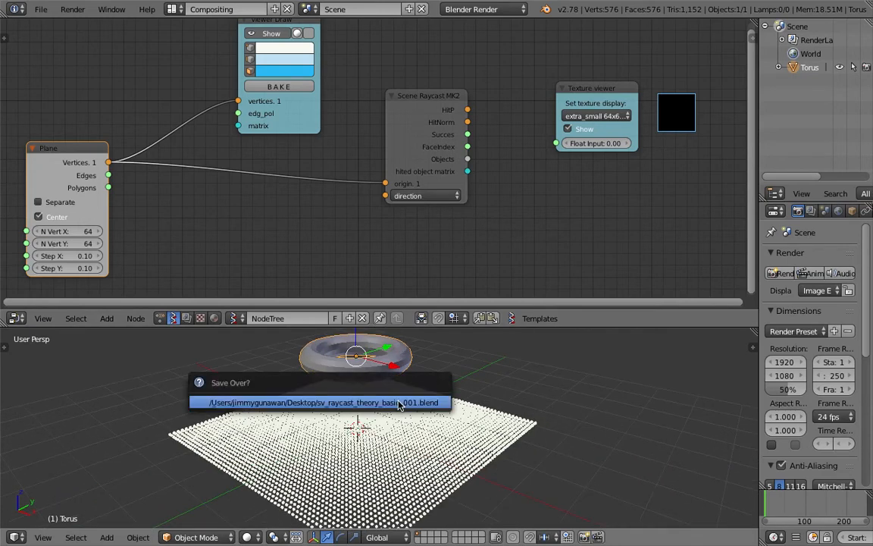
click(348, 407)
scroll(402, 269, down, 1)
drag(417, 106, 348, 141)
middle_drag(351, 140, 289, 141)
drag(510, 97, 575, 89)
Step: Add a vector math node between the Scene Raycast MK2 and Texture viewer nodes
key(shift+a)
click(444, 100)
text(vector ma)
key(Return)
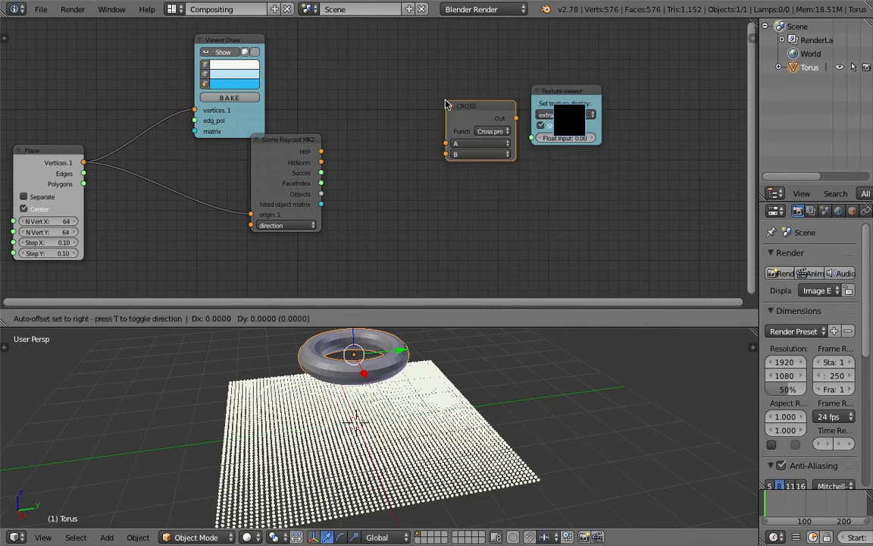
click(366, 104)
Step: Widen the vector math node, set its function to Length, and save over the file
scroll(417, 121, up, 2)
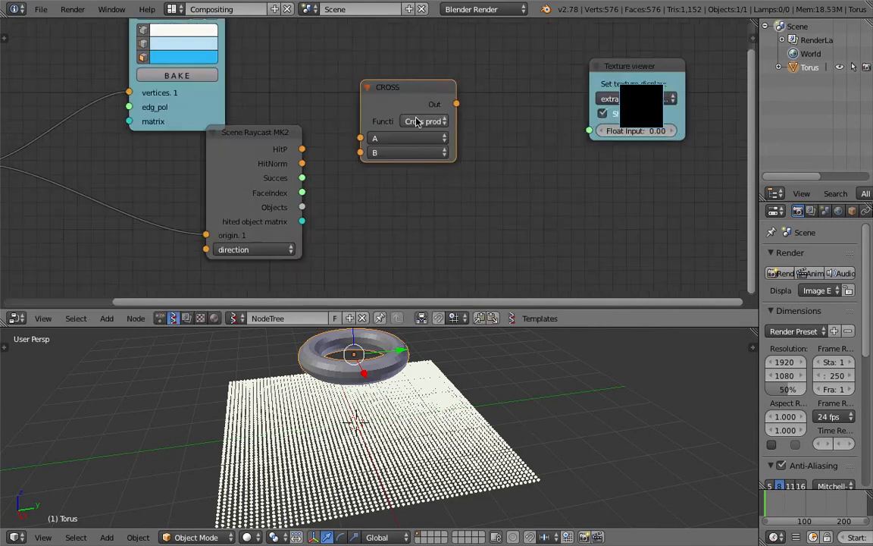
drag(454, 119, 472, 120)
click(464, 121)
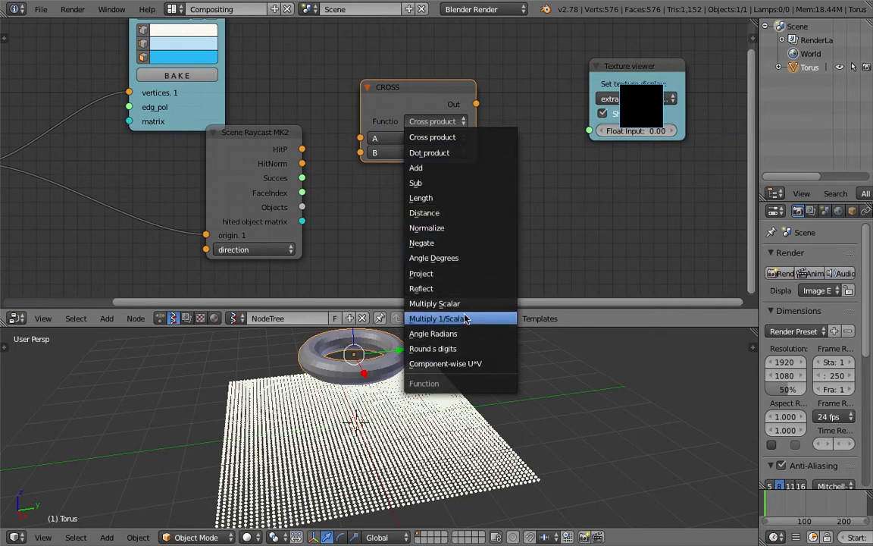
click(442, 198)
drag(399, 92, 404, 107)
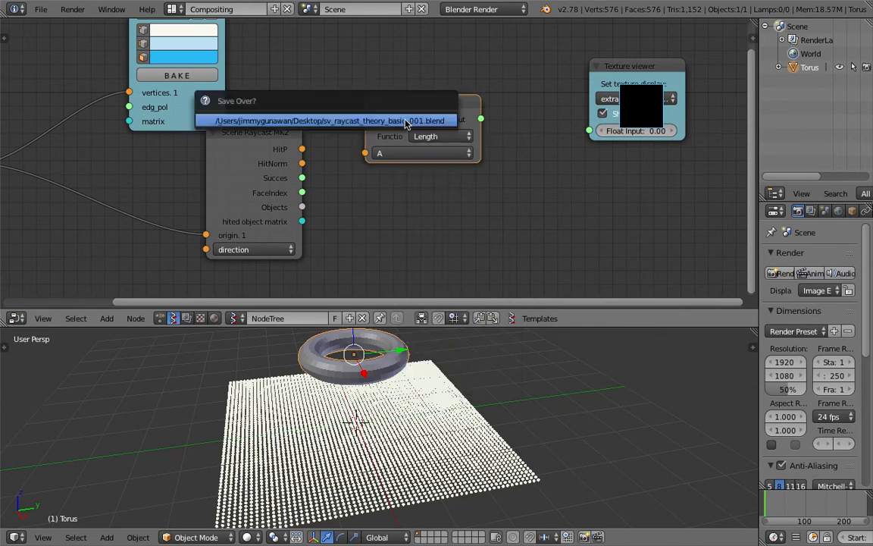
middle_drag(409, 455, 381, 372)
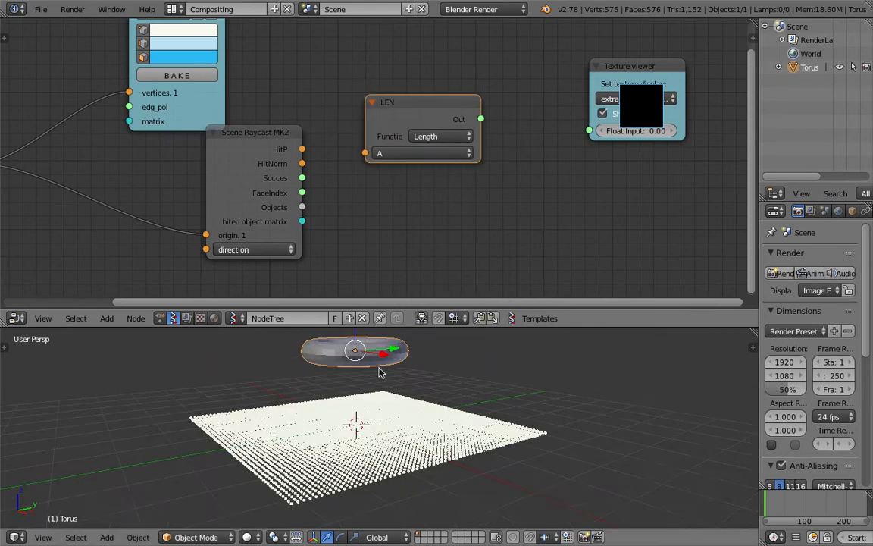
mouse_move(368, 431)
middle_down()
mouse_move(356, 420)
mouse_move(383, 430)
middle_up()
middle_drag(370, 370, 379, 383)
Step: Connect the raycast node's HitNorm output to the LEN node's A input, move the Texture viewer further away, and save
drag(303, 164, 377, 156)
middle_drag(495, 168, 364, 189)
key(ctrl+s)
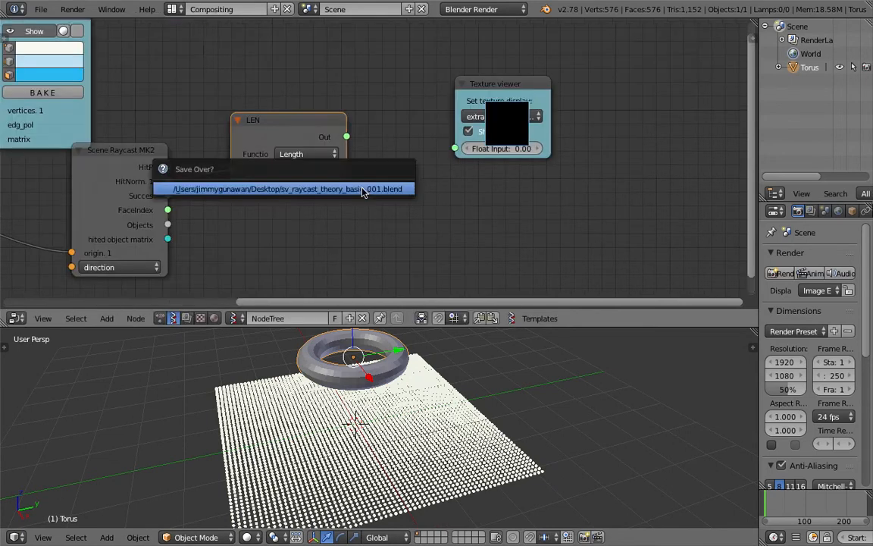
drag(488, 86, 586, 81)
key(ctrl+s)
Step: Add a Stethoscope MK2 node and connect the LEN node's output to its Data input
key(shift+a)
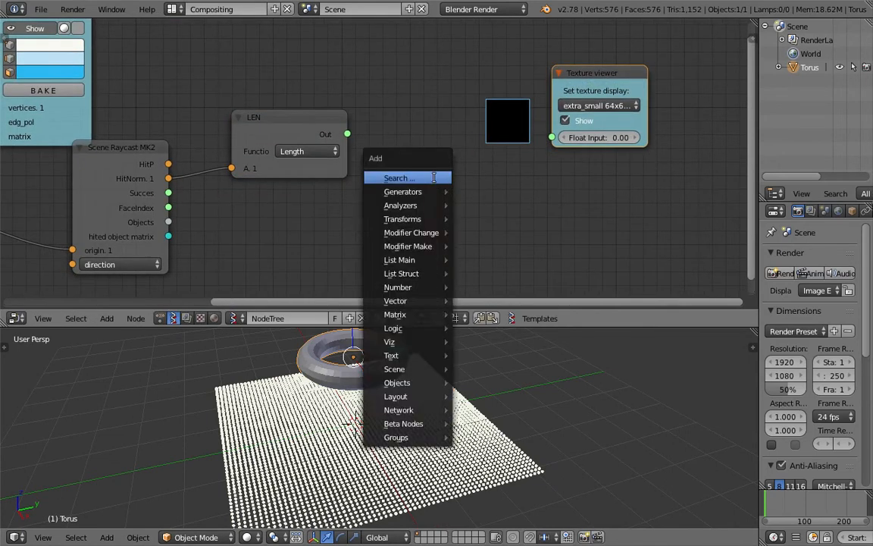
click(451, 179)
text(ste)
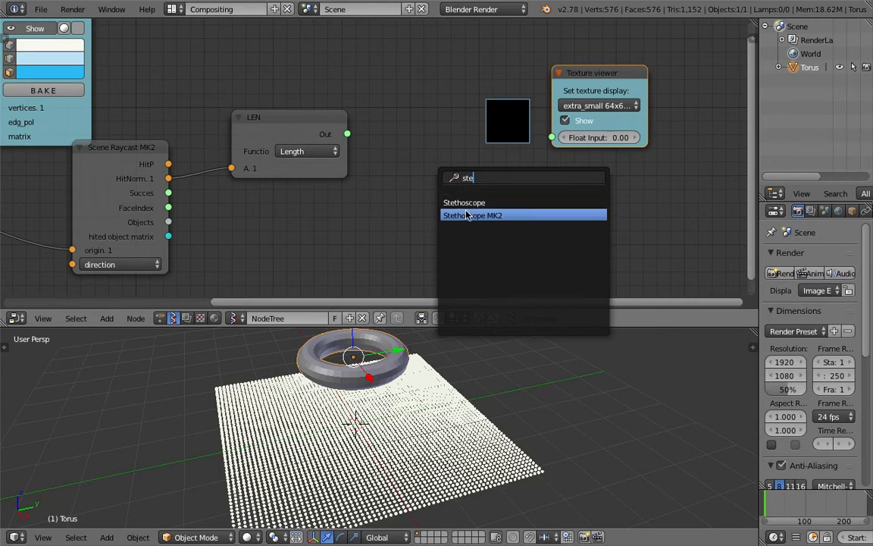
click(467, 216)
scroll(371, 161, down, 1)
drag(351, 138, 422, 270)
Step: Connect the LEN node's output to the Texture viewer's Float Input, reposition the viewer node, and save over the file
mouse_move(544, 228)
middle_down()
mouse_move(495, 174)
mouse_move(470, 99)
middle_up()
mouse_move(410, 24)
middle_down()
mouse_move(417, 123)
mouse_move(440, 196)
middle_up()
drag(300, 163, 476, 166)
drag(510, 115, 432, 99)
key(ctrl+s)
key(Return)
Step: Examine the raycast texture up close and review the node chain, saving over the file
middle_drag(590, 137, 348, 187)
scroll(472, 185, up, 12)
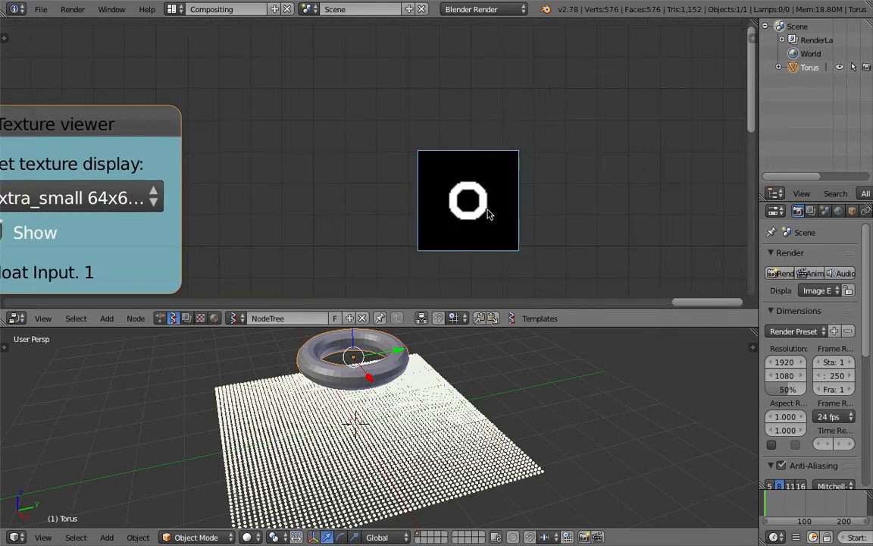
middle_drag(485, 220, 500, 173)
scroll(395, 183, down, 5)
middle_drag(396, 183, 518, 151)
key(ctrl+s)
middle_drag(471, 418, 444, 421)
key(Return)
scroll(236, 162, down, 2)
middle_drag(236, 161, 512, 135)
middle_drag(255, 201, 423, 155)
middle_drag(491, 177, 222, 154)
scroll(594, 71, down, 1)
middle_drag(733, 57, 676, 92)
Step: Switch the 3D view to the top view, frame the torus and point grid, and save over the file
middle_drag(476, 328, 283, 420)
click(43, 536)
click(57, 473)
middle_drag(264, 112, 563, 65)
scroll(317, 185, down, 1)
middle_drag(318, 185, 501, 165)
middle_drag(286, 187, 452, 151)
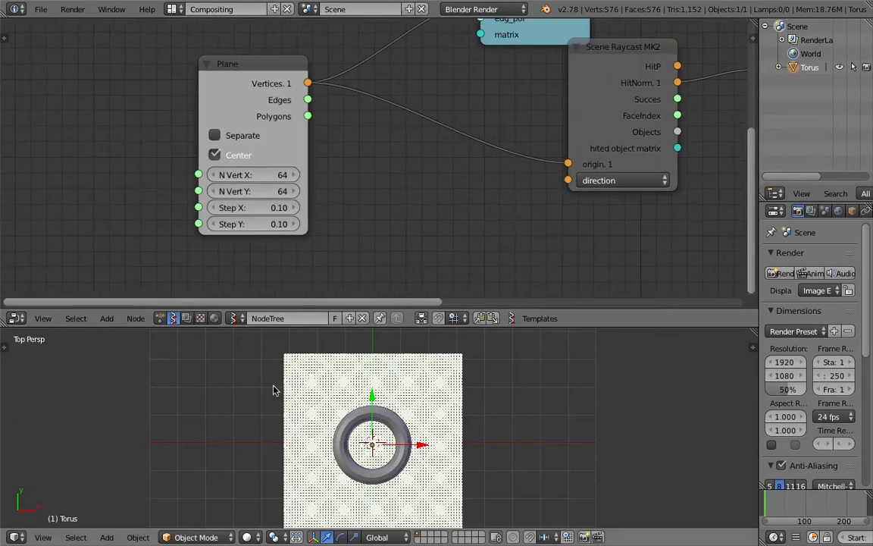
scroll(317, 385, down, 2)
scroll(332, 396, up, 1)
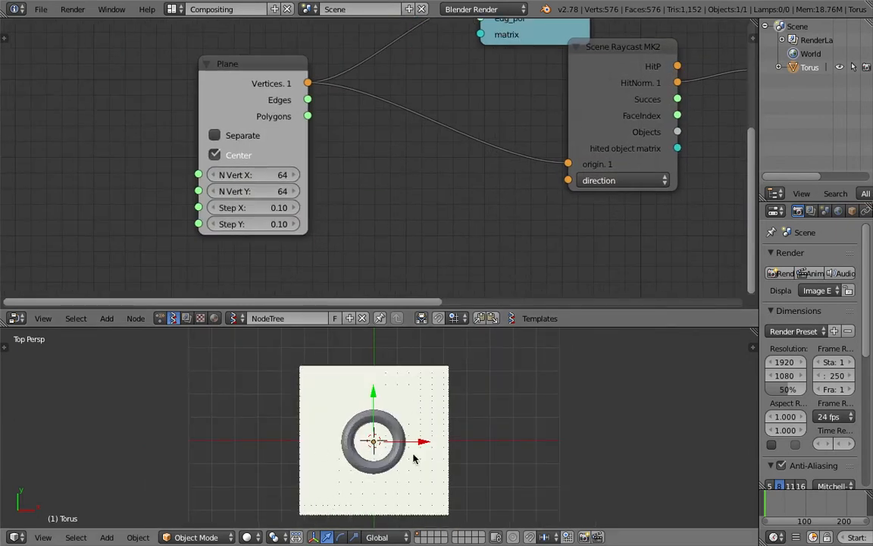
shift+middle_drag(422, 445, 406, 409)
key(ctrl+s)
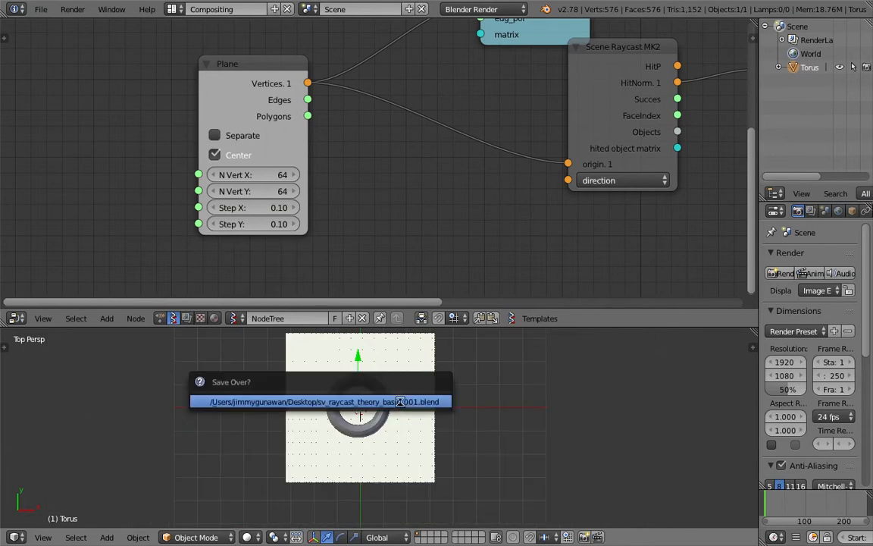
Step: Set both Step X and Step Y of the Plane node to 0.05
drag(275, 213, 276, 224)
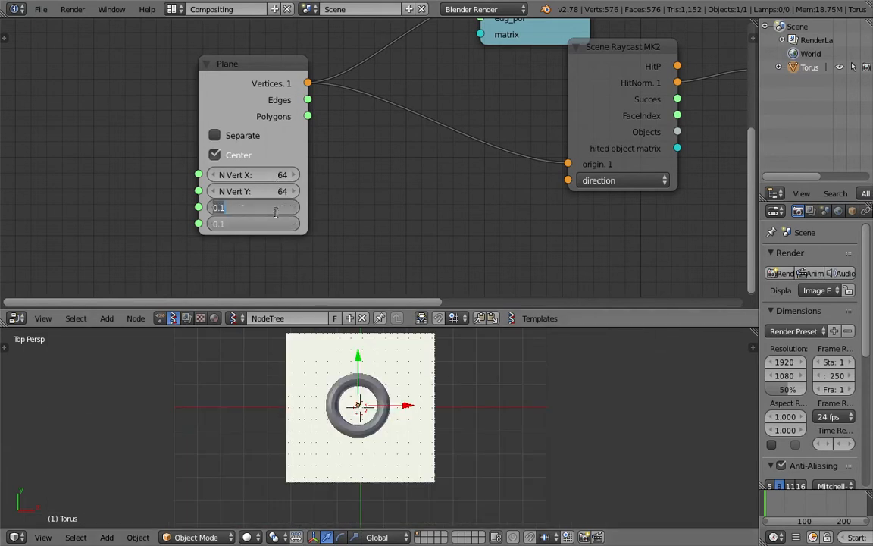
text(0.05)
key(Return)
Step: Examine the torus over the denser grid, the stethoscope data, and the updated texture
middle_drag(444, 386, 419, 403)
middle_drag(713, 164, 334, 181)
middle_drag(704, 146, 434, 193)
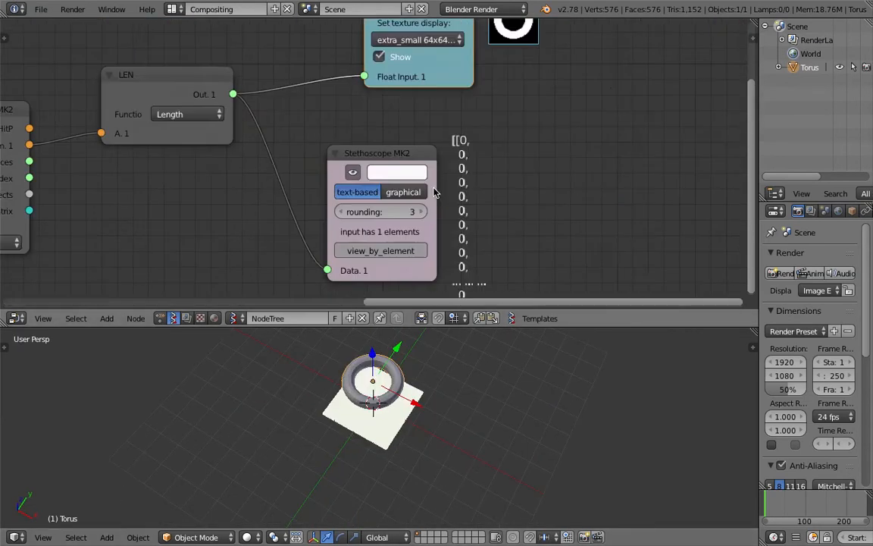
middle_drag(569, 150, 356, 183)
middle_drag(376, 142, 391, 199)
scroll(391, 199, up, 3)
scroll(392, 199, up, 5)
middle_drag(308, 113, 422, 163)
scroll(303, 131, down, 1)
scroll(419, 158, up, 1)
scroll(421, 156, up, 1)
mouse_move(425, 410)
shift+middle_down()
mouse_move(425, 426)
mouse_move(413, 418)
shift+middle_up()
scroll(333, 151, down, 2)
Step: Delete the Stethoscope MK2 node, shift the Texture viewer node slightly, and save over the file
middle_drag(331, 140, 438, 75)
scroll(438, 75, down, 6)
click(364, 235)
key(x)
scroll(372, 196, down, 3)
middle_drag(375, 208, 390, 233)
key(ctrl+s)
drag(442, 164, 462, 166)
key(ctrl+s)
click(460, 168)
Step: Inspect the displayed texture at close range and save over the existing file
middle_drag(492, 119, 468, 171)
scroll(468, 171, up, 5)
scroll(467, 171, up, 2)
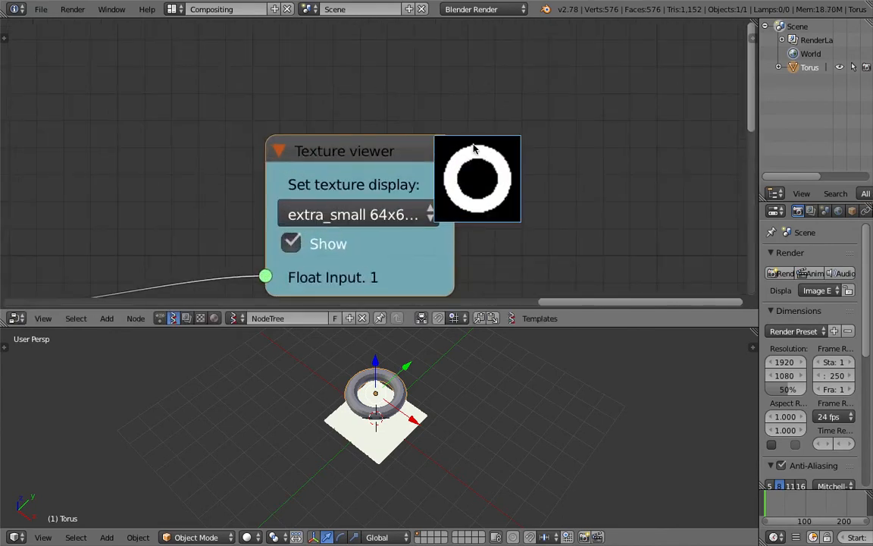
scroll(496, 173, down, 4)
middle_drag(402, 176, 485, 130)
key(ctrl+s)
click(485, 130)
scroll(380, 150, down, 2)
middle_drag(379, 150, 423, 129)
middle_drag(510, 91, 502, 90)
key(ctrl+s)
click(393, 87)
Step: Add a math node onto the link between the LEN node and the Texture viewer
key(shift+a)
click(340, 113)
text(math)
key(Down)
key(Return)
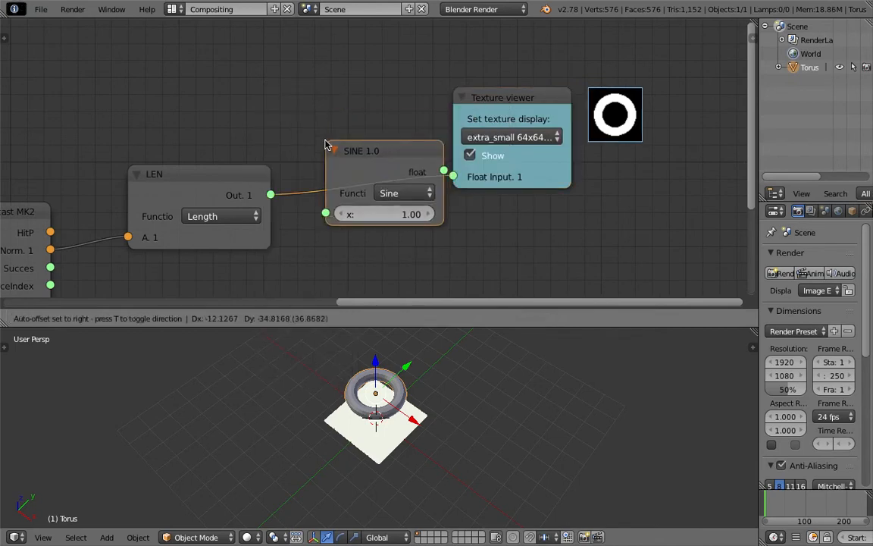
click(324, 144)
Step: Set the math node's function to multiply (*) and its y value to 0.80, checking the texture's brightness
click(414, 199)
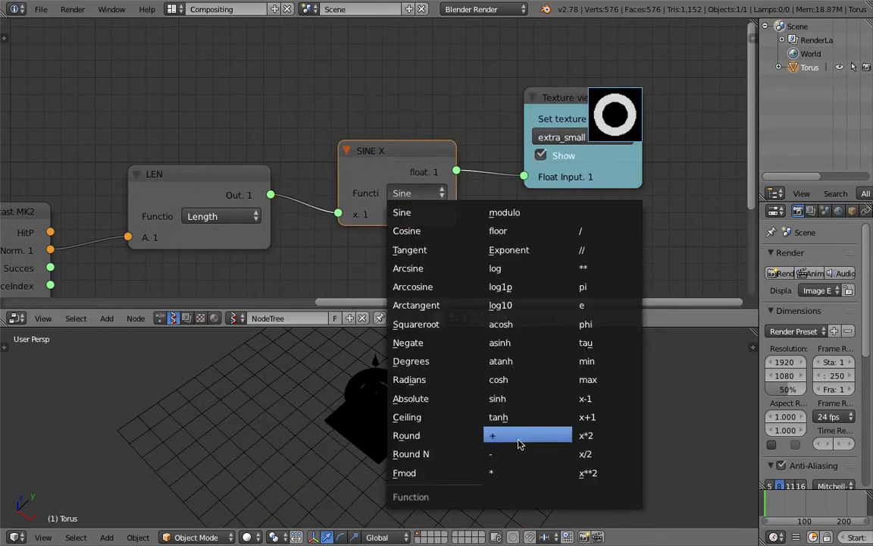
click(502, 472)
click(412, 233)
text(0.02)
key(Return)
drag(410, 236, 474, 232)
middle_drag(593, 195, 460, 233)
scroll(460, 228, up, 2)
middle_drag(591, 182, 493, 179)
scroll(494, 179, up, 4)
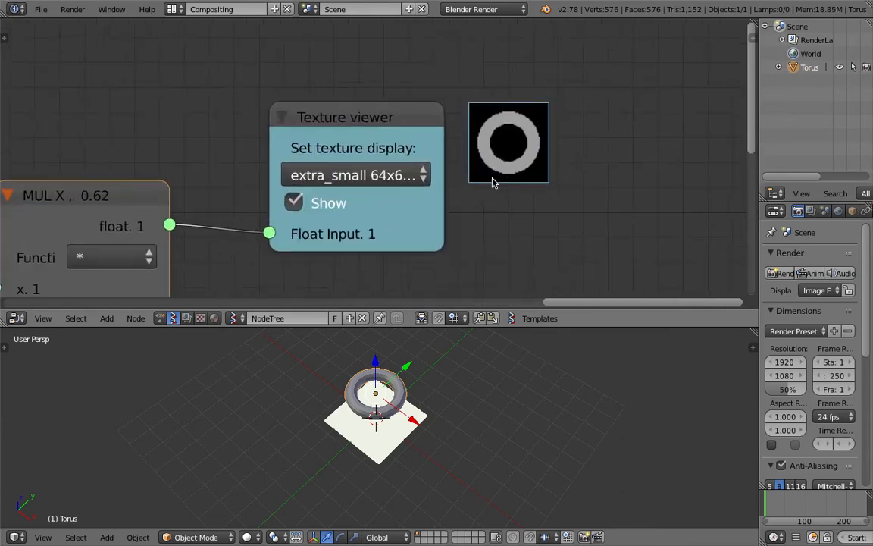
middle_drag(314, 234, 346, 189)
drag(133, 279, 153, 279)
Step: Tilt the torus with a free rotation and move the timeline to frame 56 to refresh the texture
middle_drag(426, 483, 419, 402)
key(r)
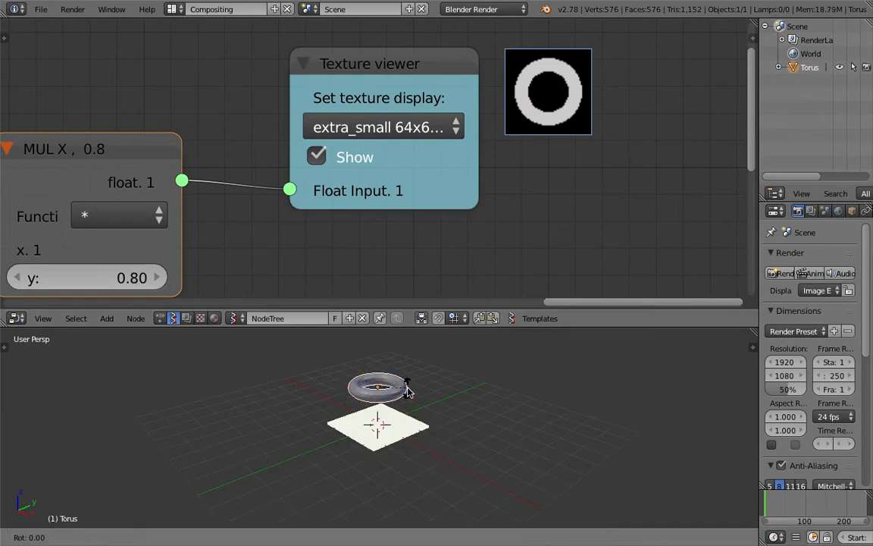
key(r)
click(422, 427)
click(787, 504)
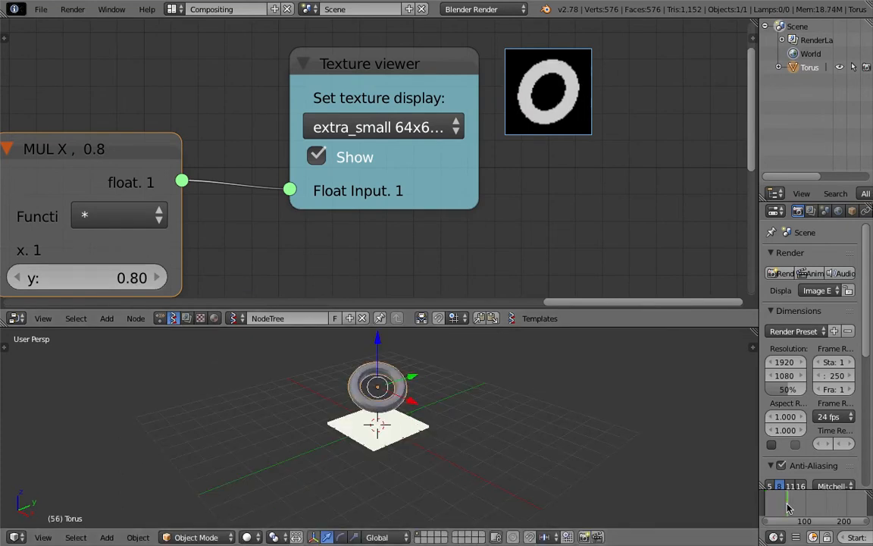
Step: Freely rotate the torus again and lower it into the point grid
key(r)
key(r)
click(425, 432)
key(g)
click(430, 452)
middle_drag(432, 453, 413, 417)
Step: Rotate the intersecting torus further, save over the file, and move the timeline to frame 57
key(r)
key(r)
click(416, 403)
key(ctrl+s)
click(417, 404)
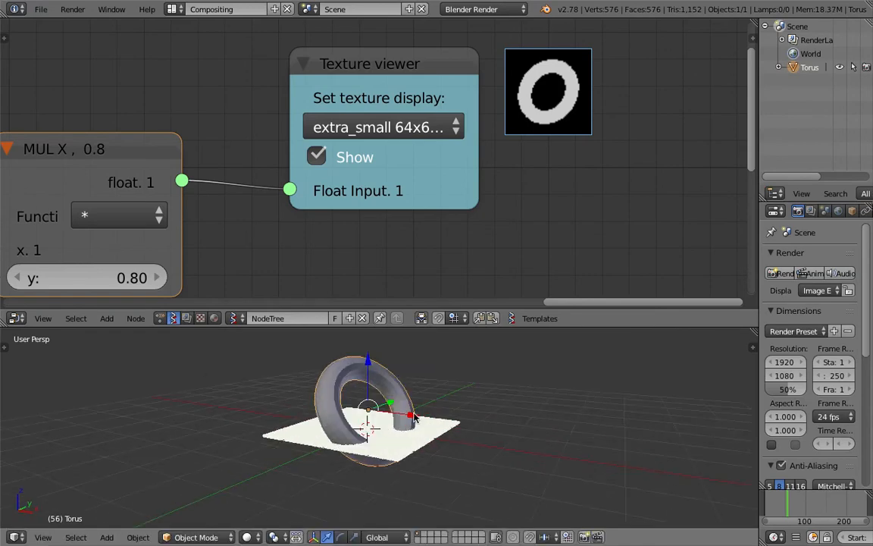
click(789, 505)
middle_drag(490, 406, 473, 401)
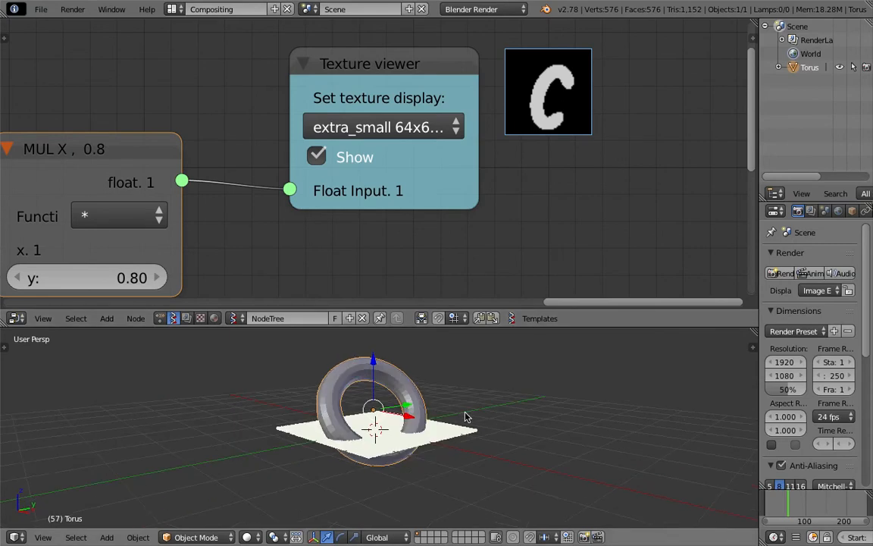
Step: Raise the torus clear of the point grid and refresh the texture from the timeline
key(g)
click(467, 385)
click(788, 506)
click(745, 494)
Step: Set the multiply node's y value to 1.31 and inspect the resulting texture
middle_drag(319, 214, 365, 204)
scroll(364, 208, down, 1)
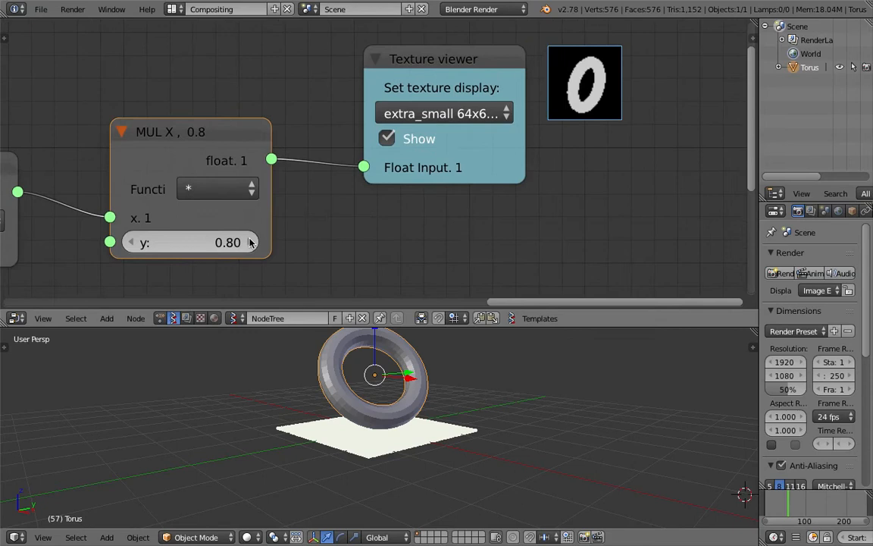
drag(235, 244, 212, 244)
middle_drag(553, 179, 441, 209)
scroll(489, 262, up, 4)
scroll(445, 196, down, 10)
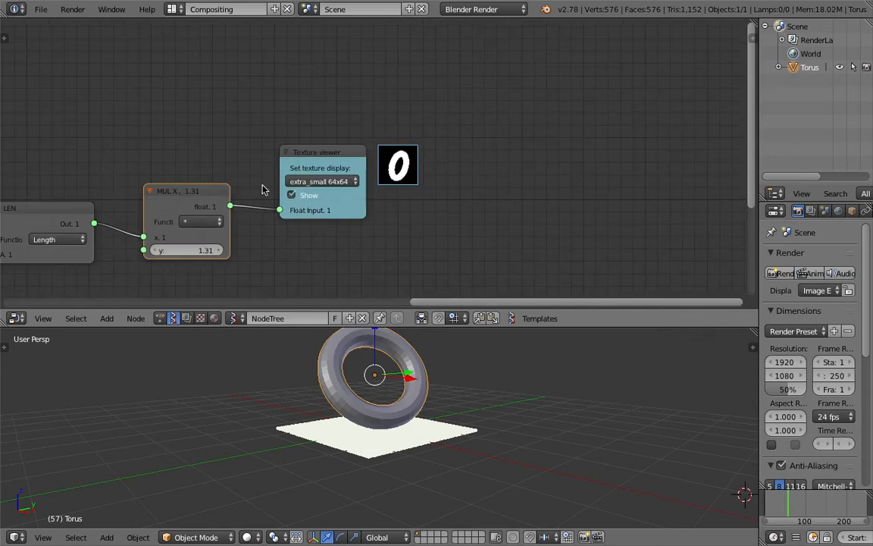
Step: Set both N Vert X and N Vert Y of the Plane node to 128
scroll(263, 189, down, 3)
middle_drag(263, 189, 525, 134)
middle_drag(51, 179, 392, 131)
scroll(393, 131, up, 1)
scroll(393, 130, up, 2)
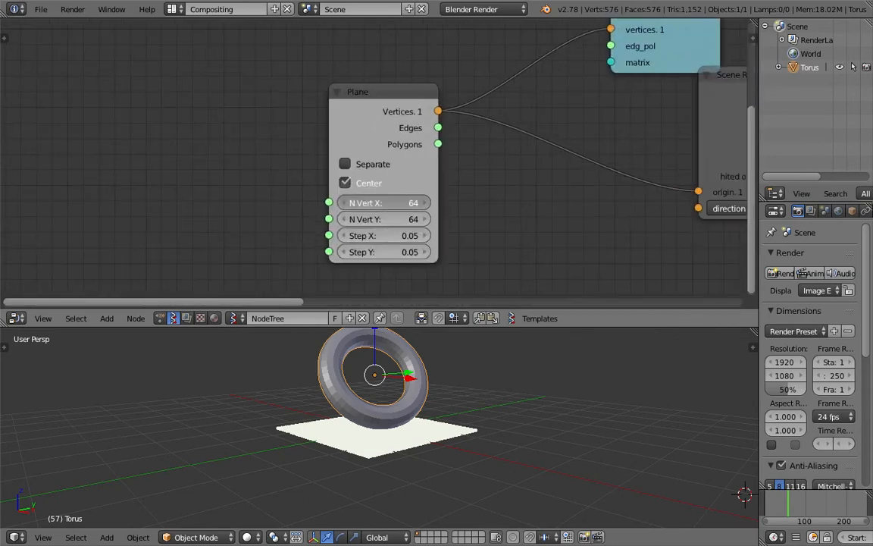
click(383, 201)
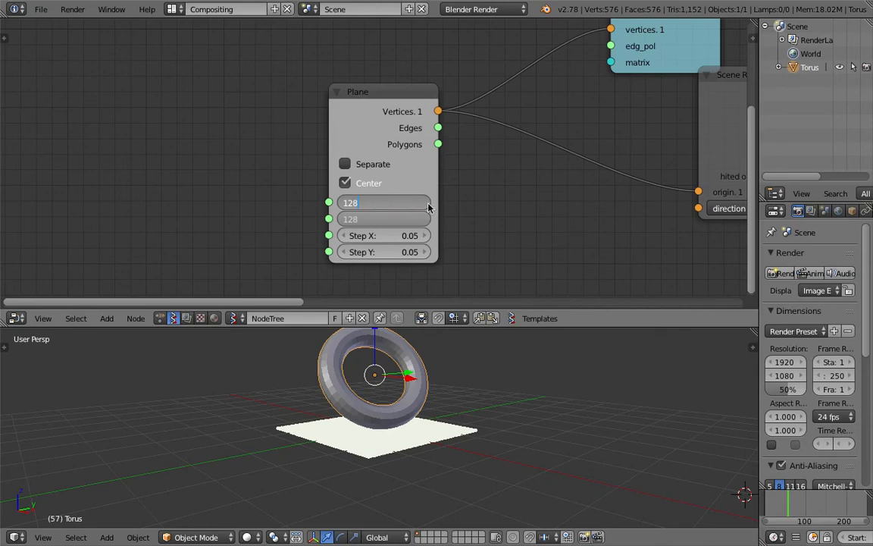
key(Return)
middle_drag(612, 173, 456, 175)
scroll(457, 176, down, 3)
middle_drag(642, 127, 417, 150)
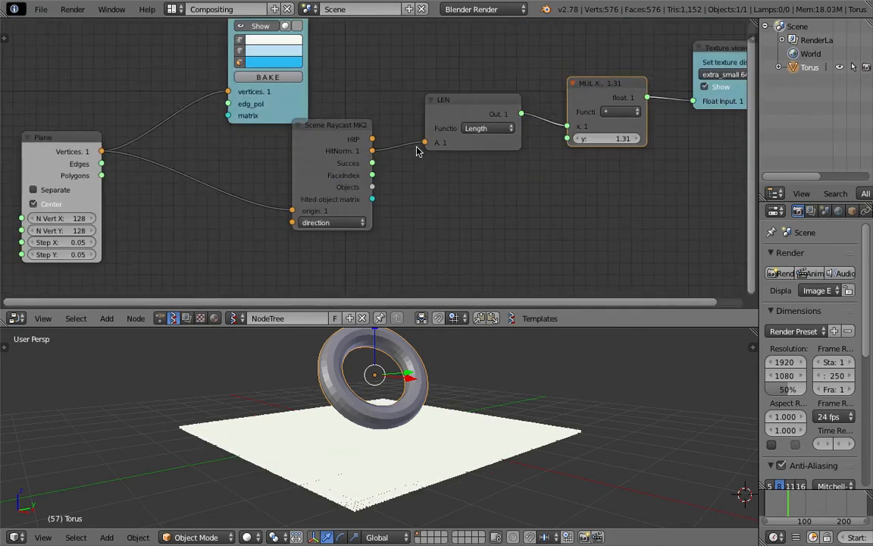
Step: Set the Texture viewer's display size to small 128x128px and save over the existing file
middle_drag(670, 127, 433, 145)
scroll(431, 144, up, 1)
click(532, 67)
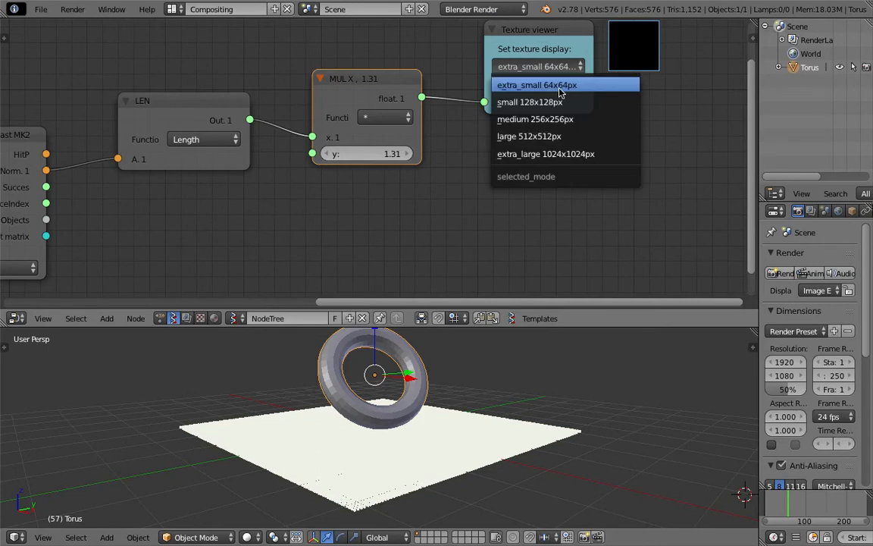
click(569, 101)
middle_drag(645, 90, 629, 107)
key(ctrl+s)
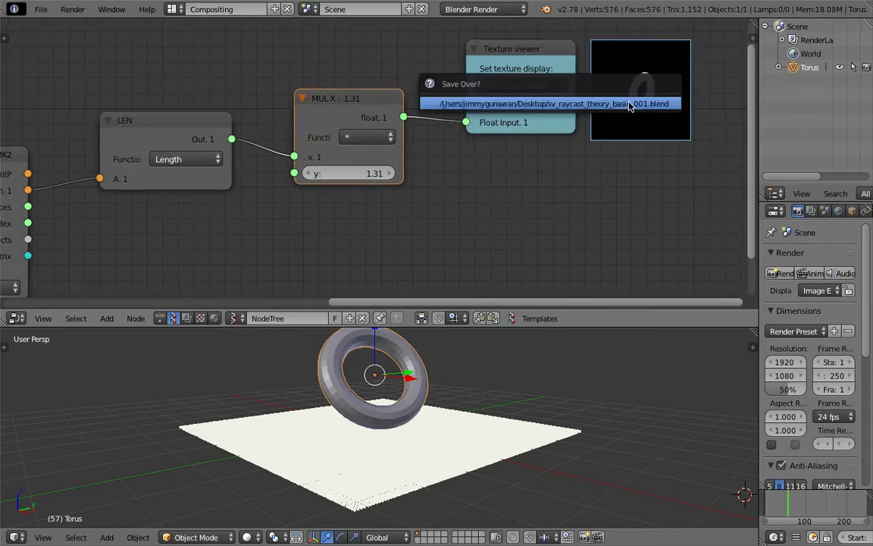
click(629, 106)
Step: Set both Step X and Step Y of the Plane node to 0.02 and save over the file
scroll(250, 231, down, 4)
middle_drag(172, 209, 348, 159)
middle_drag(84, 210, 378, 166)
scroll(375, 168, up, 1)
click(333, 176)
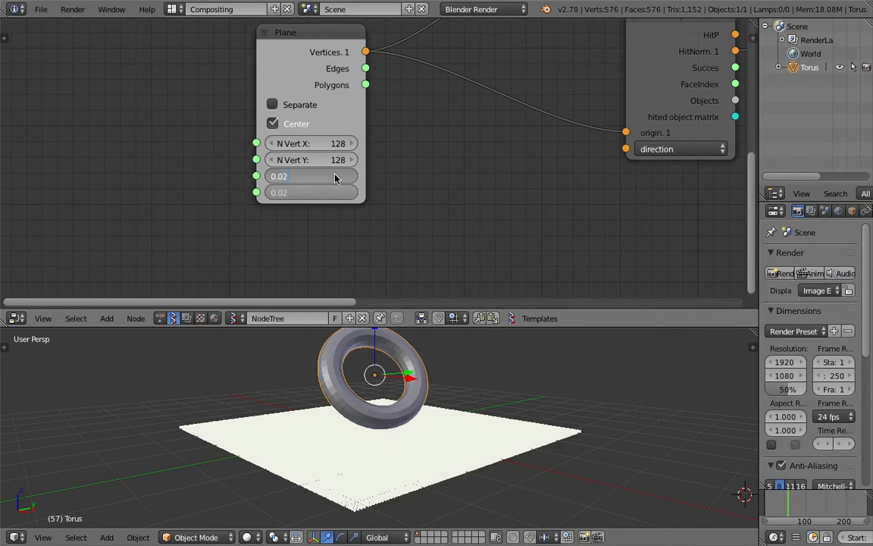
key(Return)
middle_drag(427, 428, 487, 406)
key(ctrl+s)
click(409, 443)
Step: Inspect the denser texture, save over the file, and raise the multiply node's y value to 4.40
scroll(388, 421, up, 1)
scroll(606, 148, down, 4)
middle_drag(606, 148, 297, 174)
middle_drag(489, 116, 123, 235)
scroll(334, 166, up, 4)
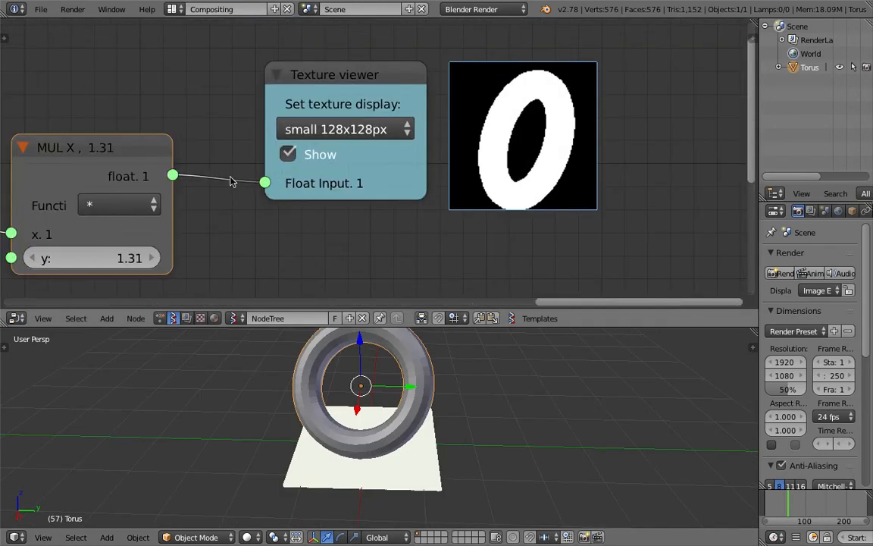
middle_drag(296, 148, 452, 100)
key(ctrl+s)
click(452, 92)
drag(295, 209, 353, 209)
Step: Delete the multiply node and place a Map Range node between the LEN and Texture viewer nodes
scroll(307, 205, down, 6)
middle_drag(295, 141, 296, 156)
drag(296, 156, 281, 136)
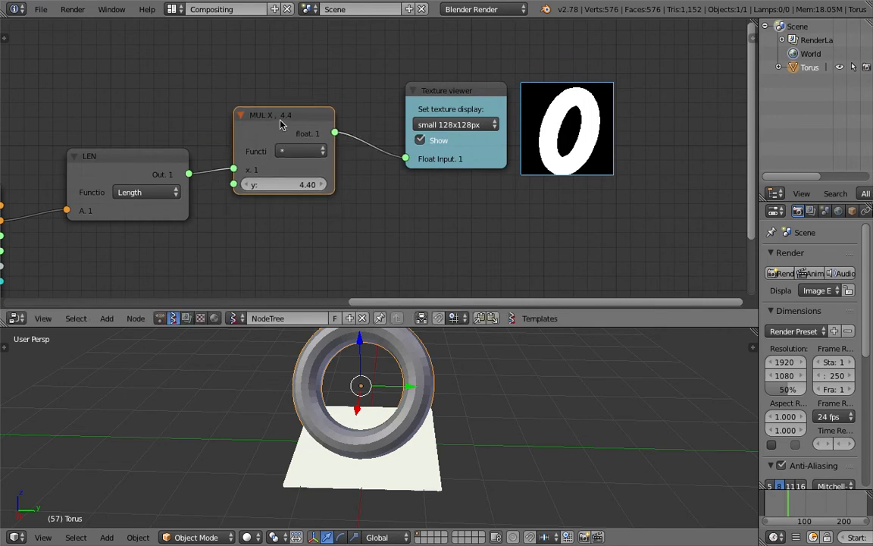
key(x)
key(shift+a)
text(map)
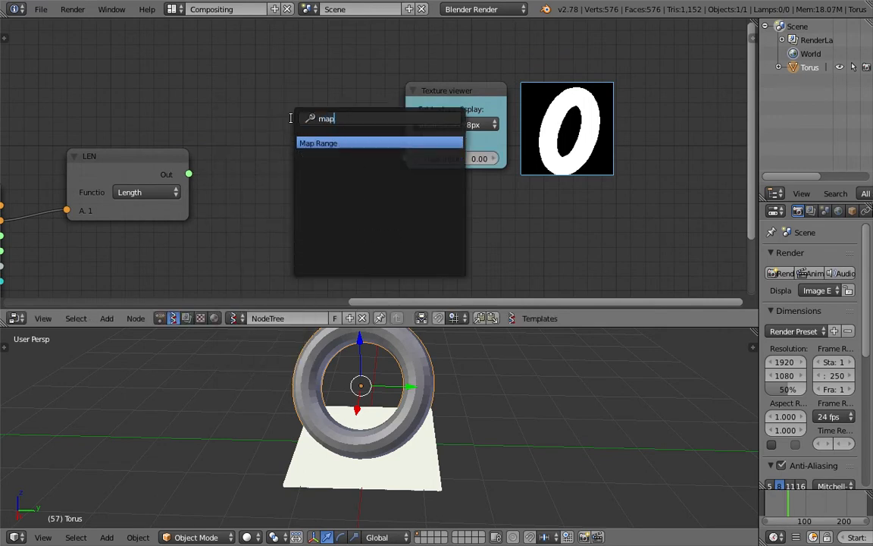
key(Return)
click(227, 149)
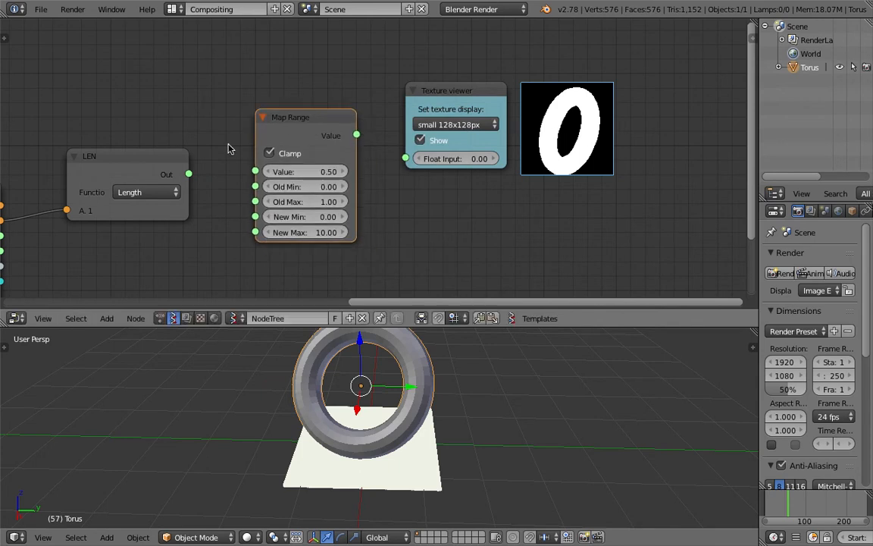
Step: Link LEN's Out to Map Range's Value input and Map Range's Value output to the Texture viewer's Float Input
drag(191, 176, 256, 179)
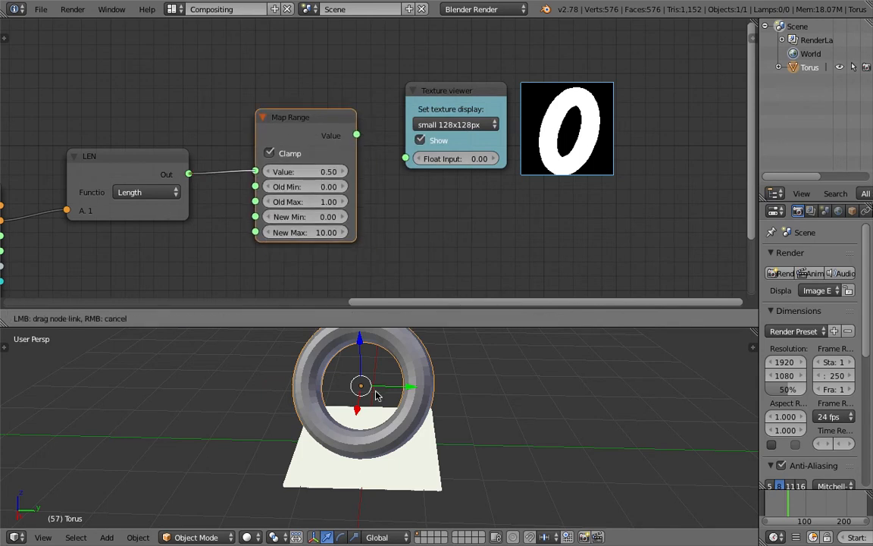
middle_drag(376, 397, 457, 417)
middle_drag(351, 474, 421, 458)
middle_drag(369, 460, 324, 365)
drag(358, 135, 392, 193)
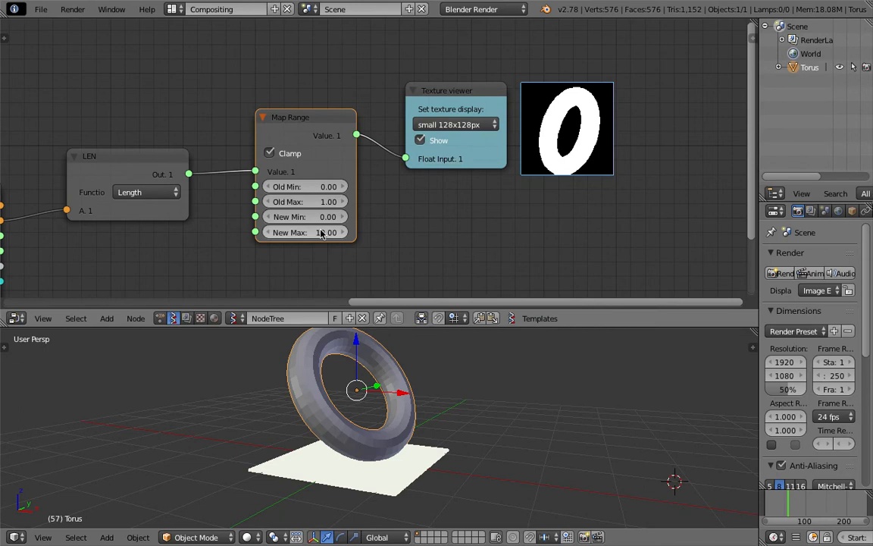
Step: Turn off Clamp on Map Range and set Old Min -1.05, Old Max 1.57, New Min 0.09 and New Max 0.64
mouse_move(305, 232)
mouse_down()
mouse_move(262, 233)
mouse_move(298, 233)
mouse_up()
mouse_move(335, 188)
mouse_down()
mouse_move(347, 187)
mouse_move(326, 187)
mouse_move(349, 202)
mouse_move(334, 202)
mouse_up()
drag(273, 216, 288, 232)
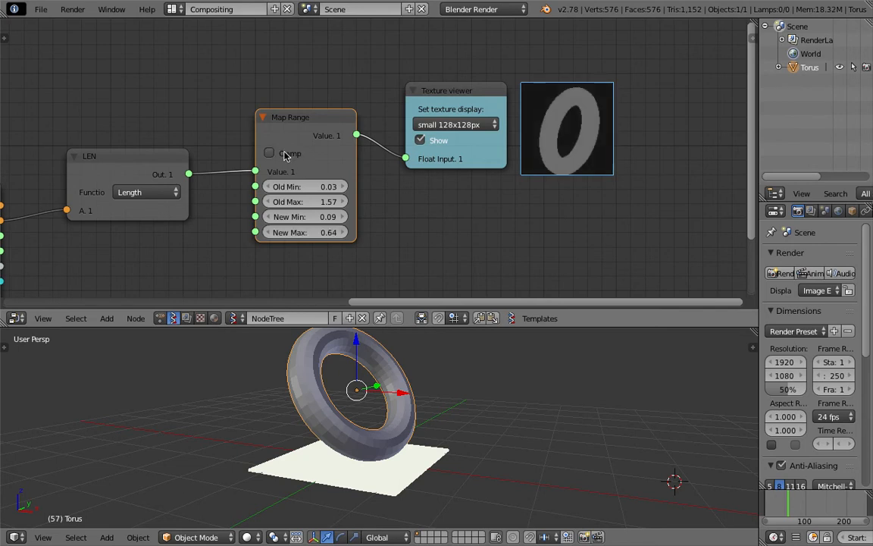
drag(303, 187, 275, 187)
Step: Scale down and shift the torus, save over the file, and refresh the texture at frame 51
key(s)
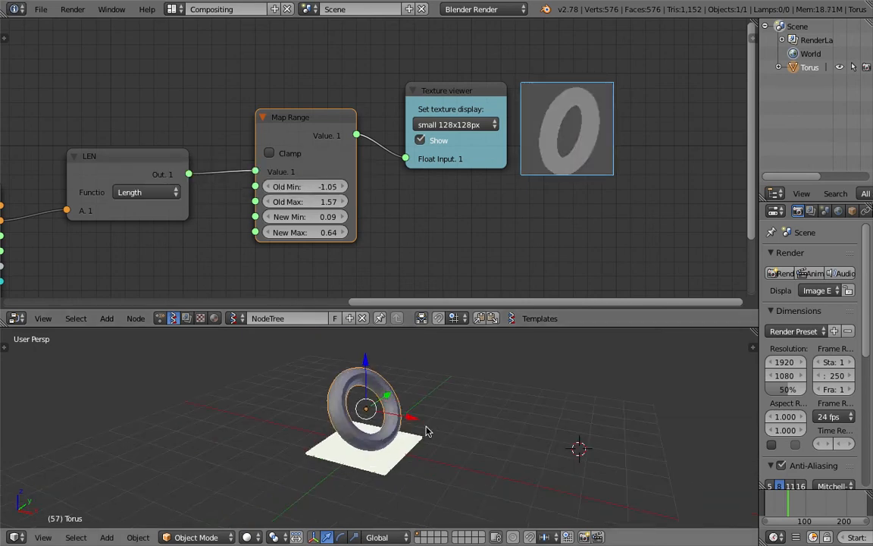
click(388, 375)
key(ctrl+s)
click(388, 429)
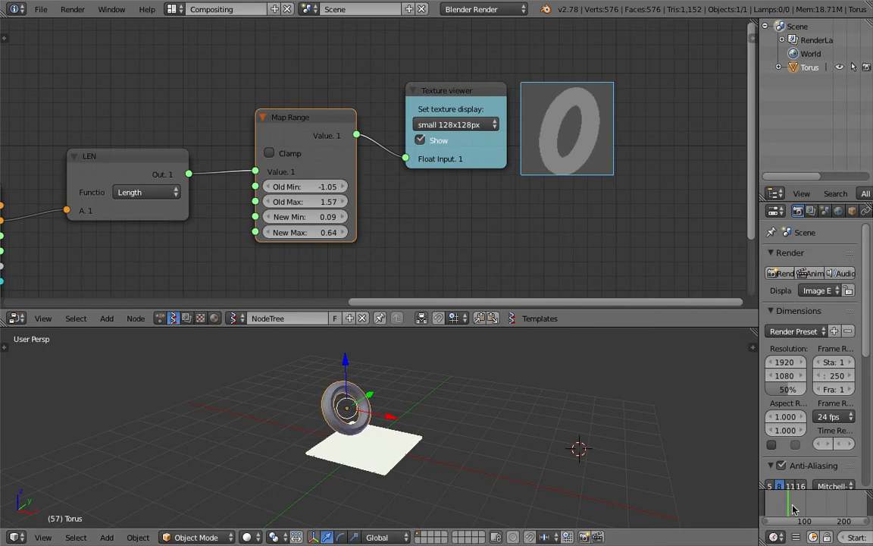
click(786, 509)
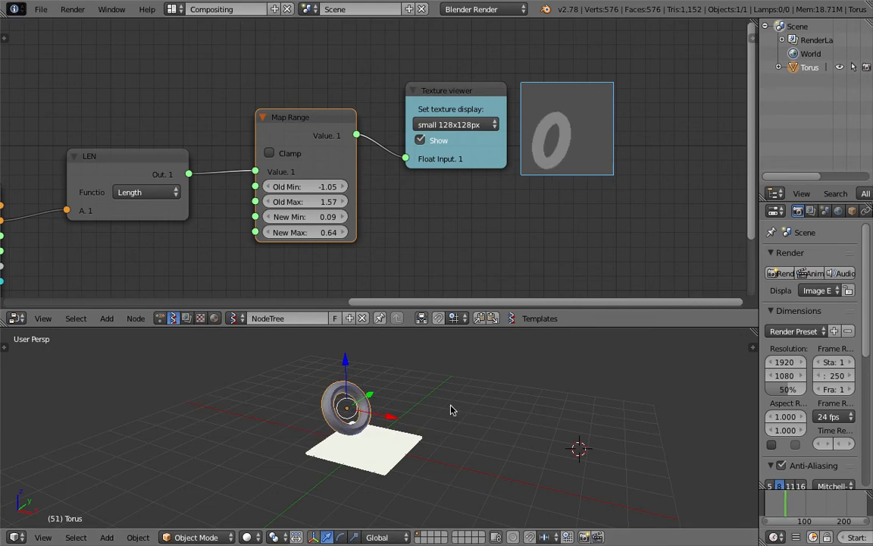
Step: Add a Monkey mesh and move it over the point grid in front of the torus
key(shift+a)
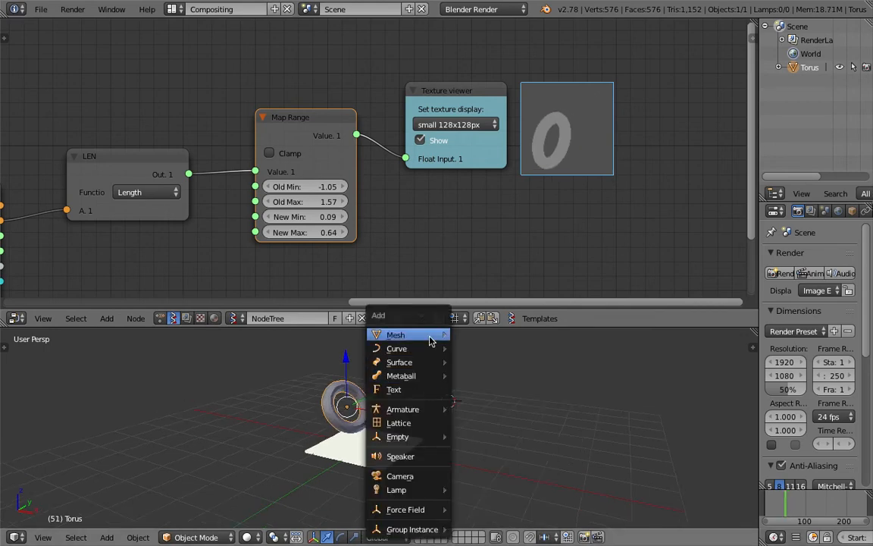
mouse_move(436, 334)
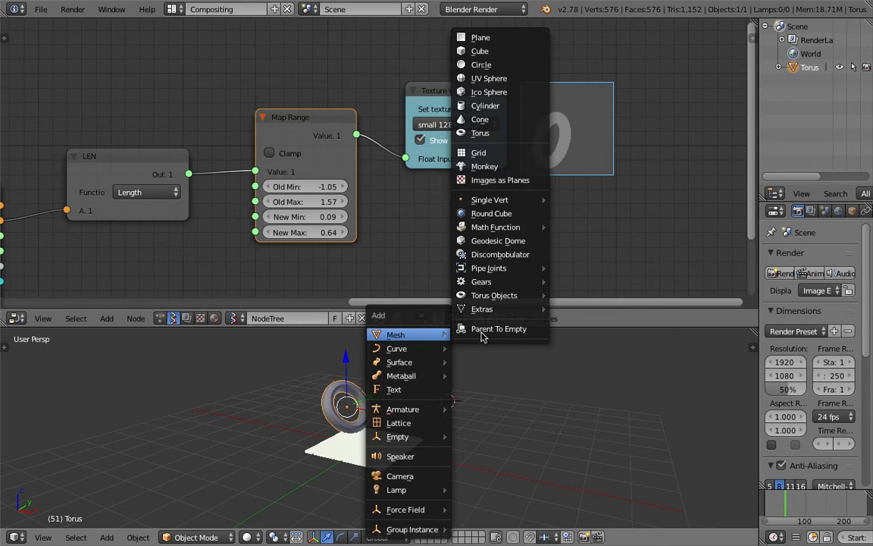
click(482, 166)
key(g)
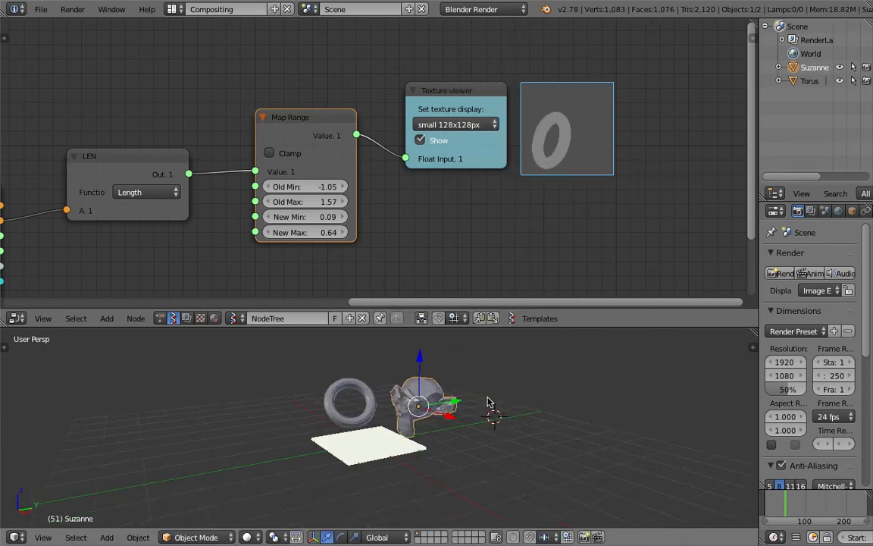
click(379, 371)
middle_drag(379, 371, 494, 396)
key(g)
click(450, 421)
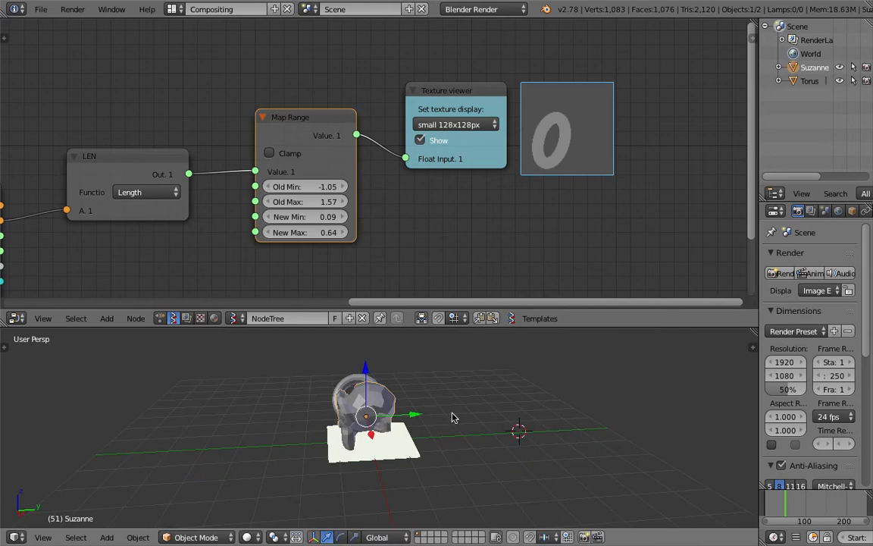
Step: Rotate the monkey freely and refresh the texture by moving the timeline to frame 32
key(r)
key(r)
click(395, 364)
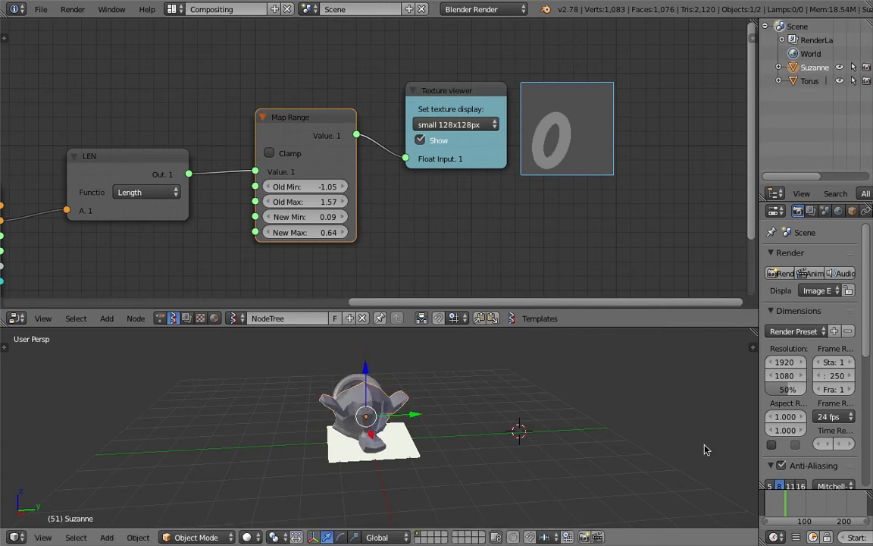
click(778, 506)
Step: Widen the Scene Raycast MK2 node and move it farther away from the LEN node
middle_drag(527, 341, 432, 429)
scroll(195, 208, down, 3)
middle_drag(195, 208, 427, 146)
middle_drag(373, 149, 400, 147)
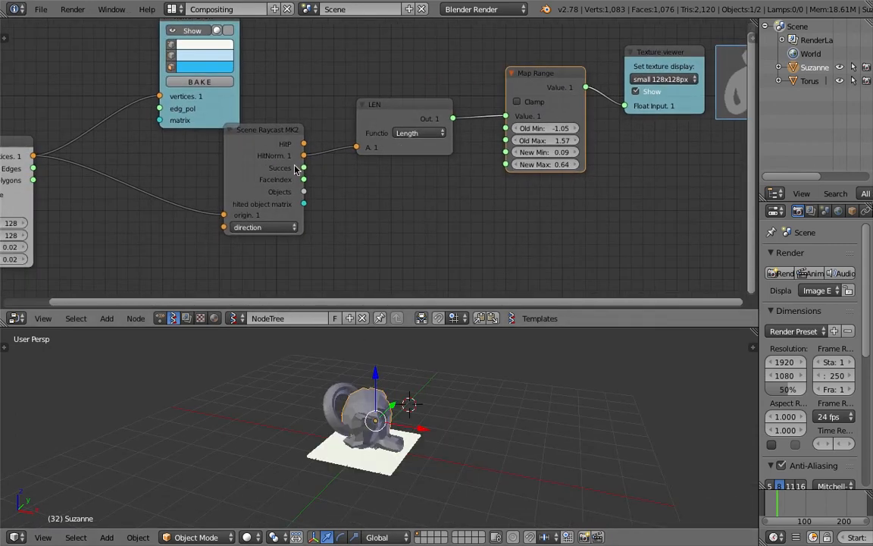
middle_drag(268, 153, 300, 160)
middle_drag(281, 114, 309, 163)
scroll(317, 166, up, 3)
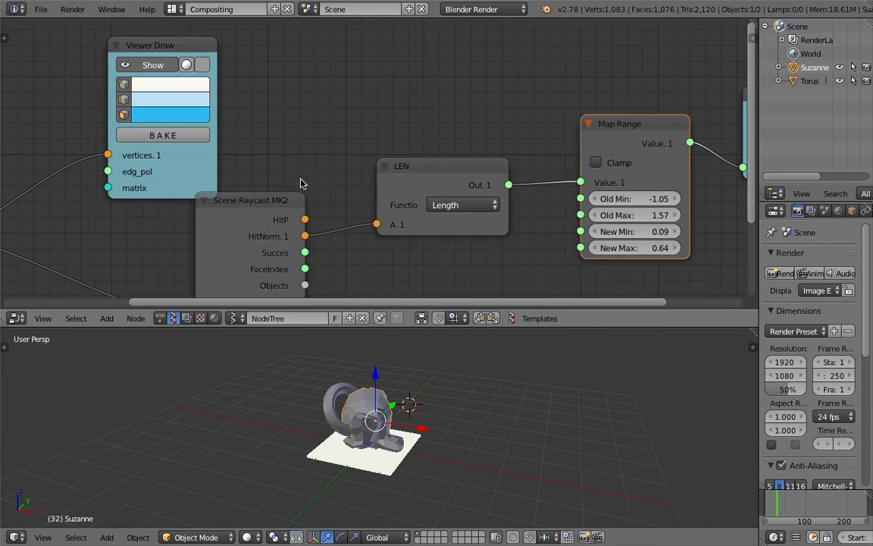
middle_drag(305, 153, 301, 130)
scroll(302, 144, up, 6)
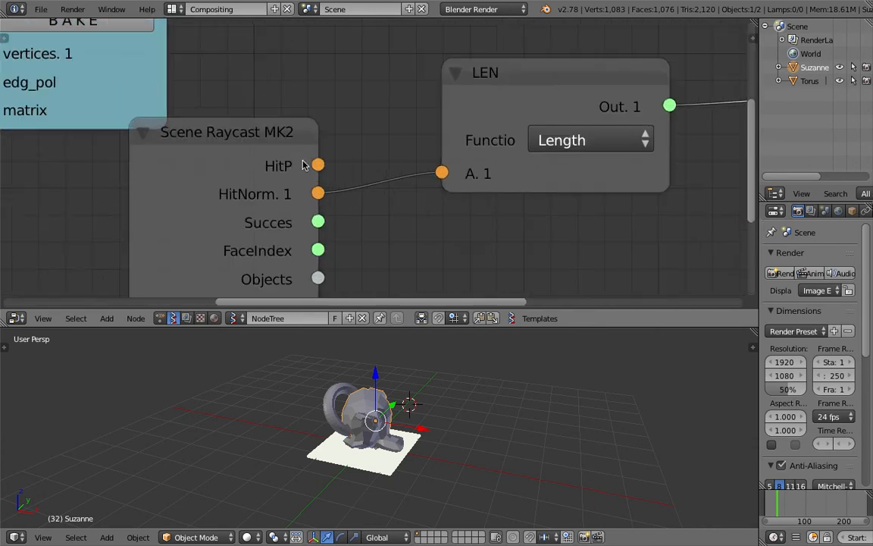
drag(238, 136, 248, 158)
middle_drag(303, 170, 362, 136)
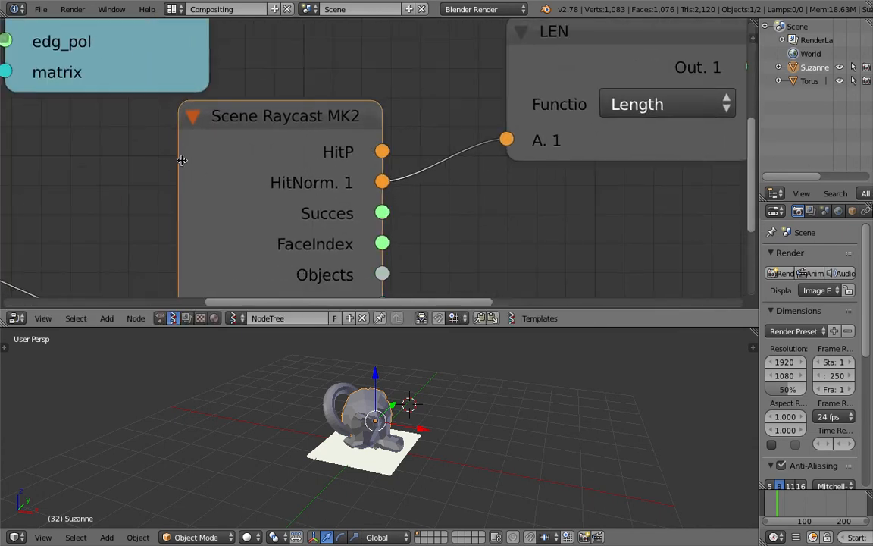
drag(182, 160, 140, 161)
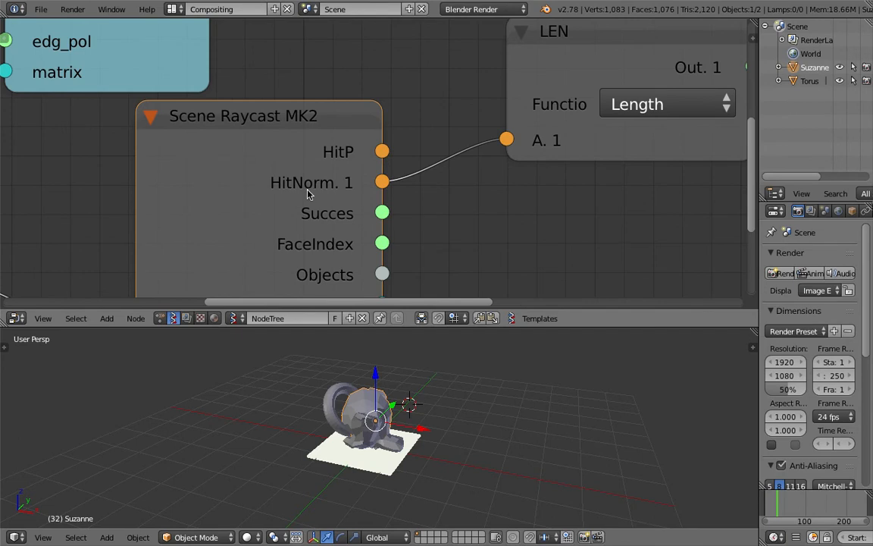
scroll(362, 158, down, 1)
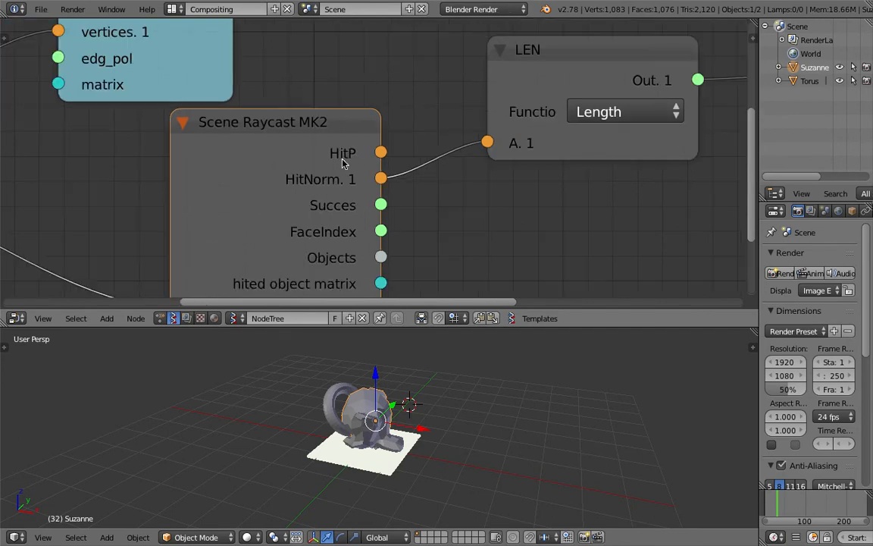
drag(326, 122, 239, 146)
Step: Connect the raycast's HitP output to LEN's A input in place of HitNorm and view the texture
drag(294, 177, 393, 161)
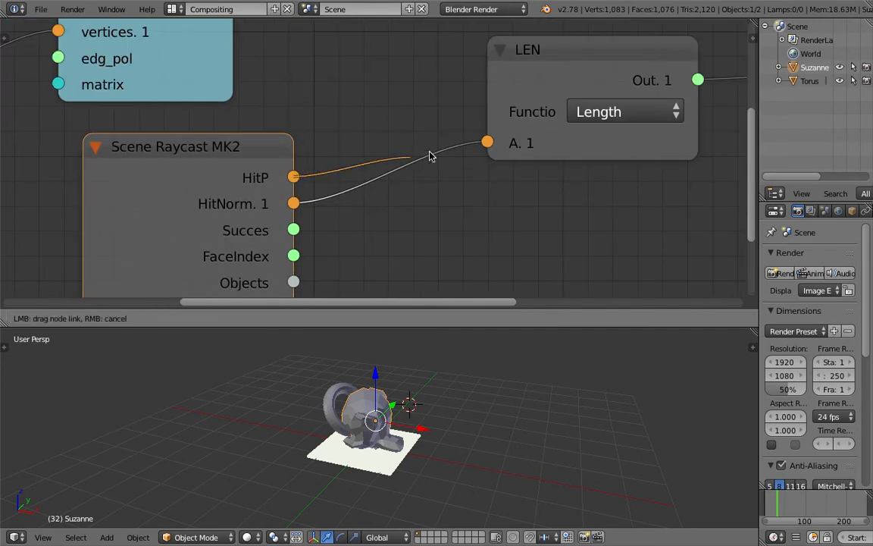
scroll(637, 187, down, 6)
middle_drag(635, 191, 463, 199)
middle_drag(606, 139, 384, 176)
middle_drag(558, 151, 481, 171)
Step: Move and scale down the monkey above the grid, and refresh the texture at frame 106
middle_drag(419, 379, 373, 379)
scroll(454, 193, up, 2)
scroll(454, 186, up, 2)
key(g)
click(367, 380)
key(s)
click(393, 393)
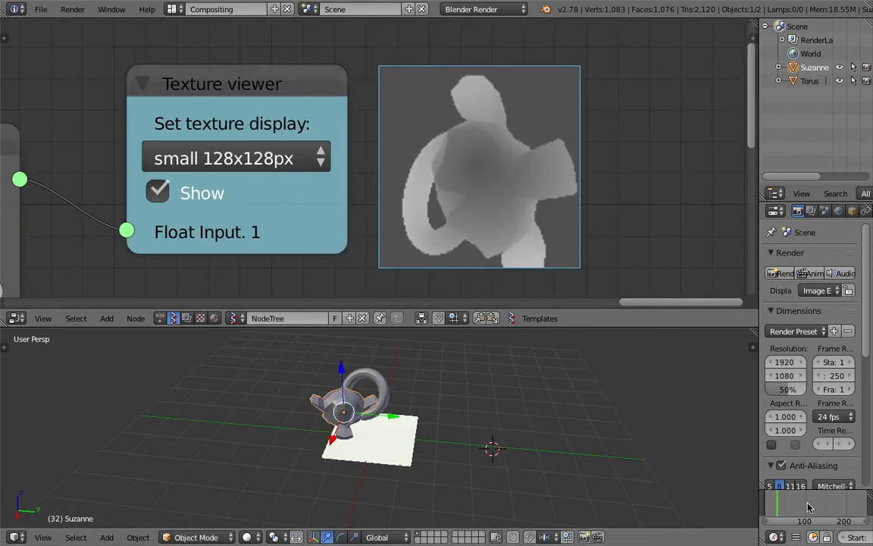
drag(808, 506, 809, 502)
middle_drag(461, 138, 452, 85)
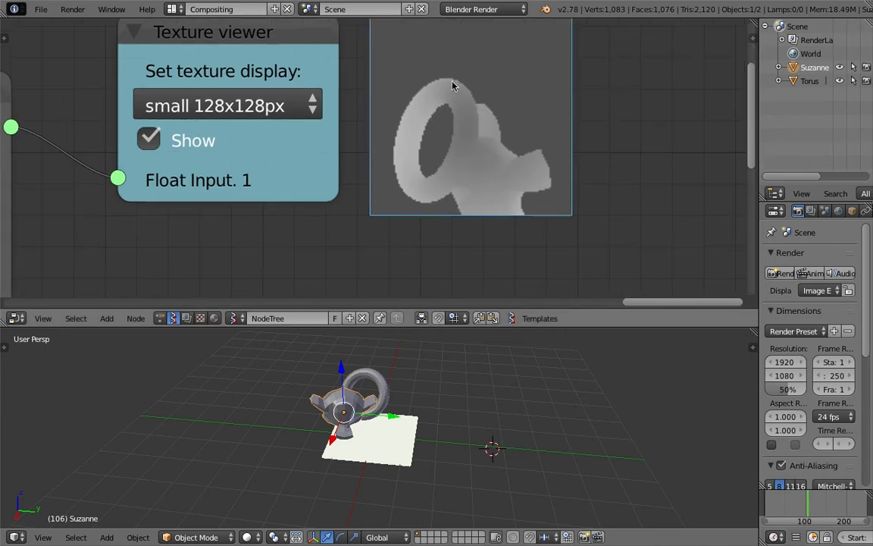
Step: Delete the monkey mesh from the scene
middle_drag(394, 379, 360, 425)
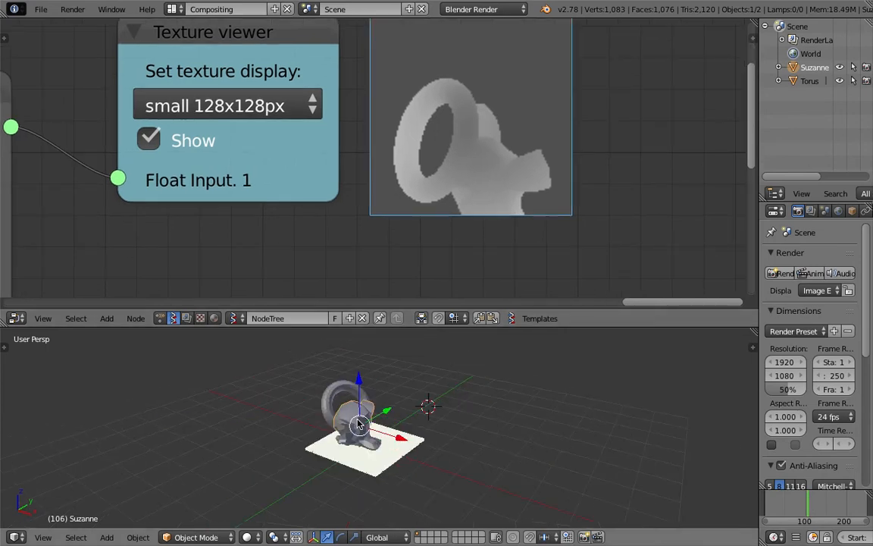
key(x)
click(356, 418)
Step: Rotate the remaining torus freely and move it over the point grid
right_drag(354, 413, 365, 438)
middle_drag(366, 438, 462, 422)
key(r)
key(r)
click(402, 418)
key(g)
click(390, 427)
Step: Duplicate the torus, then rotate and move the copy beside the original
key(shift+d)
click(420, 411)
key(r)
key(r)
click(333, 481)
key(g)
click(333, 493)
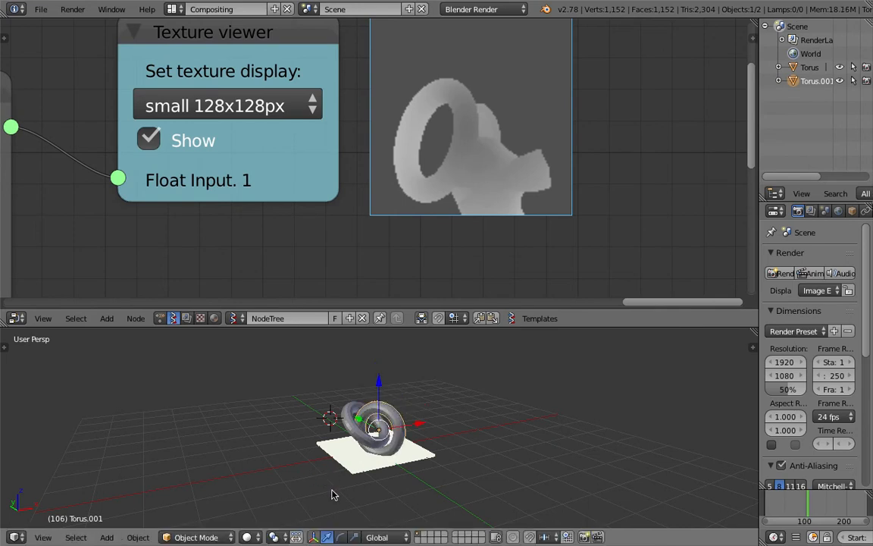
Step: Reposition and rotate the duplicated torus so that it interlocks with the original ring
middle_drag(418, 453, 403, 453)
scroll(404, 454, up, 3)
key(g)
click(417, 448)
key(r)
key(r)
click(497, 503)
Step: Add a Twisted Torus mesh at the 3D cursor
key(shift+a)
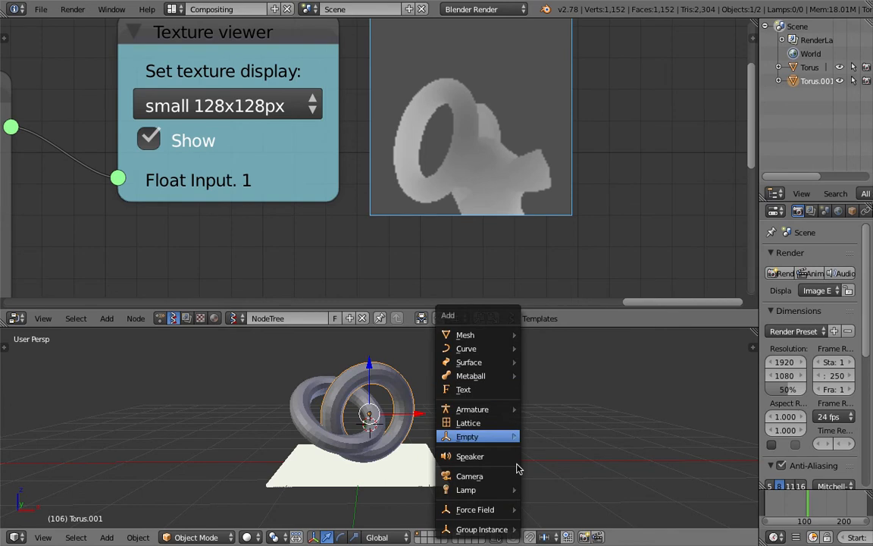
mouse_move(506, 333)
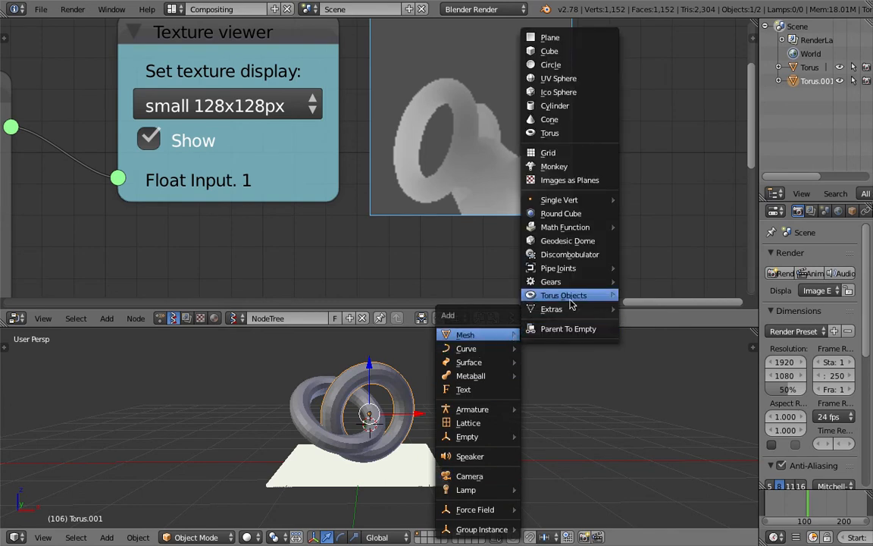
mouse_move(571, 297)
click(663, 295)
middle_drag(552, 403, 518, 450)
Step: Add a Torus Knot mesh at the 3D cursor
key(shift+a)
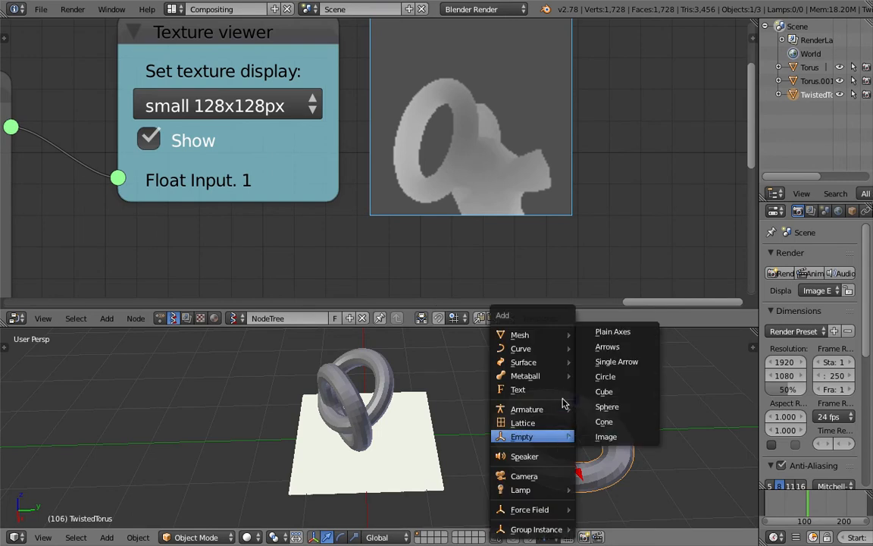
mouse_move(542, 334)
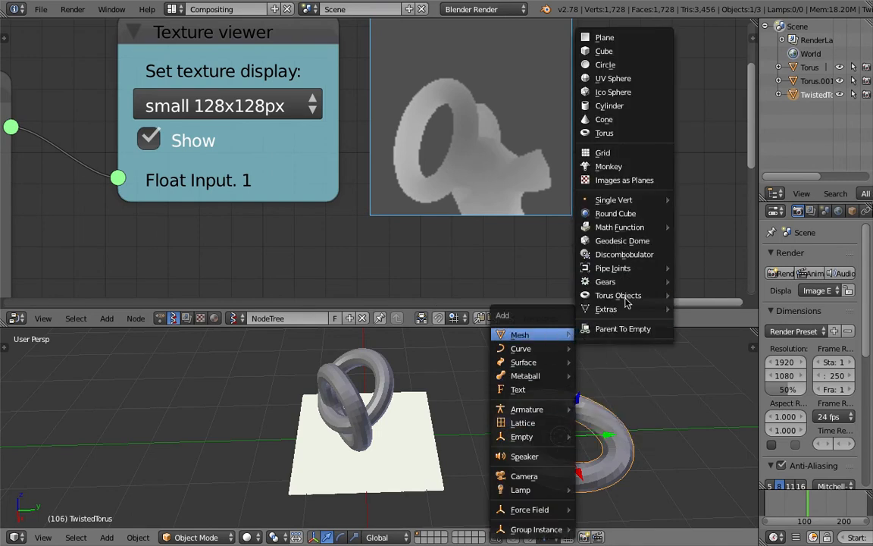
mouse_move(626, 297)
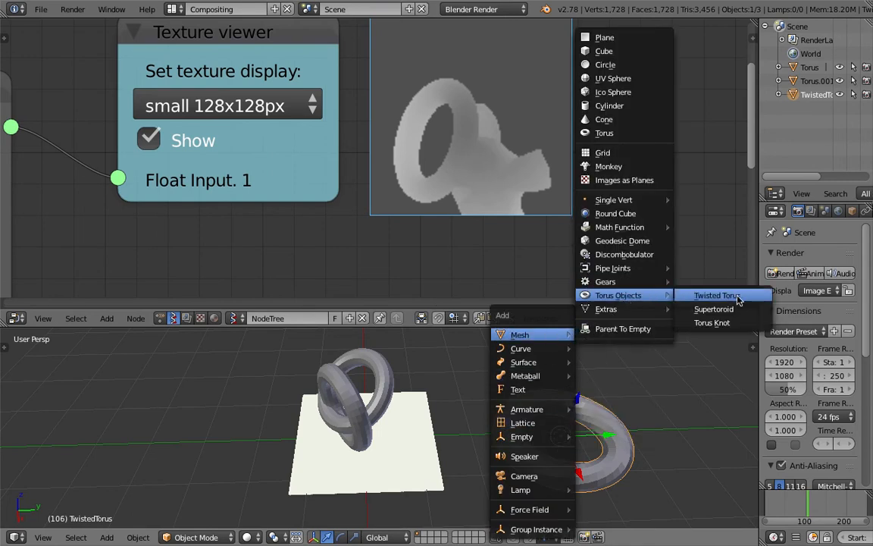
click(720, 322)
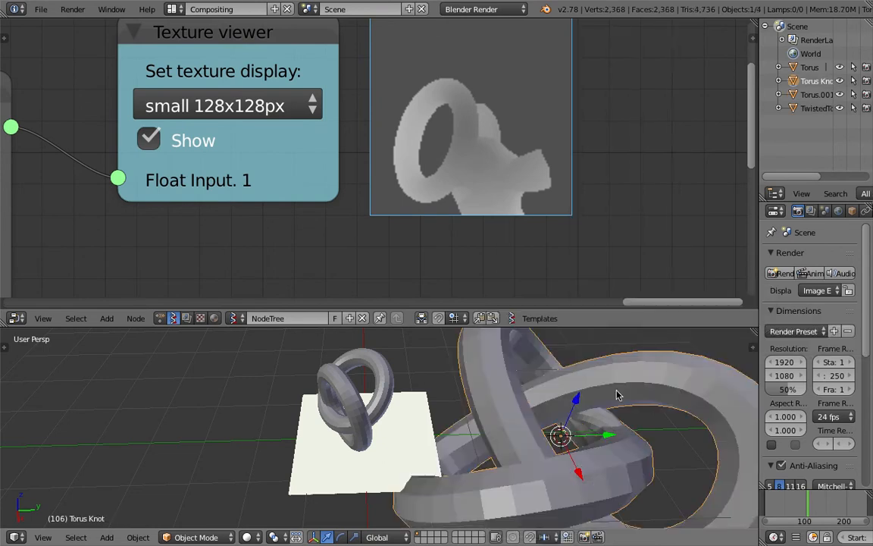
Step: Move the torus knot clear of the other meshes and delete the two tori and the twisted torus
scroll(616, 394, down, 7)
key(g)
click(339, 392)
right_click(435, 424)
shift+right_click(377, 407)
scroll(373, 412, up, 3)
shift+right_click(370, 410)
key(x)
click(348, 408)
Step: Move the torus knot toward the white grid plane and scale it down
right_click(154, 364)
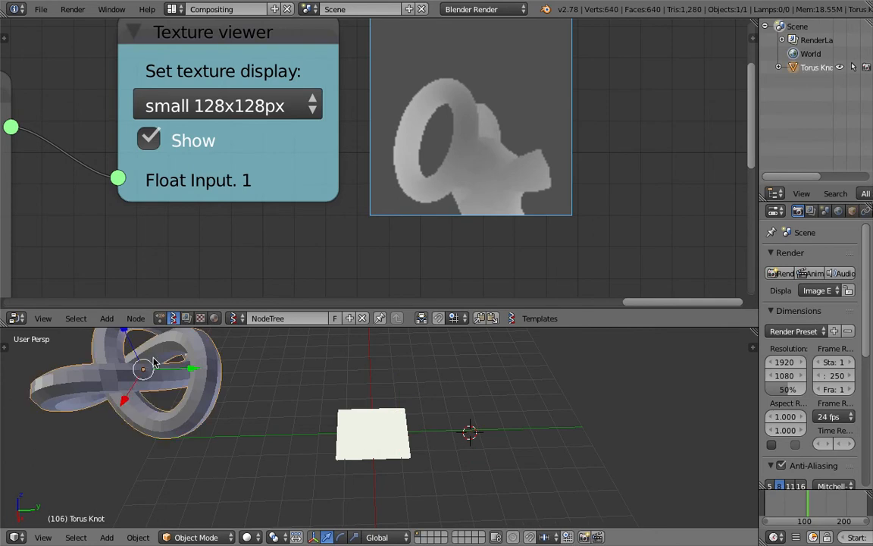
key(g)
click(386, 361)
key(s)
click(389, 395)
Step: Using the bottom view, position the torus knot just above the grid plane and refresh the texture at frame 54
middle_drag(385, 400, 394, 458)
click(43, 538)
click(57, 416)
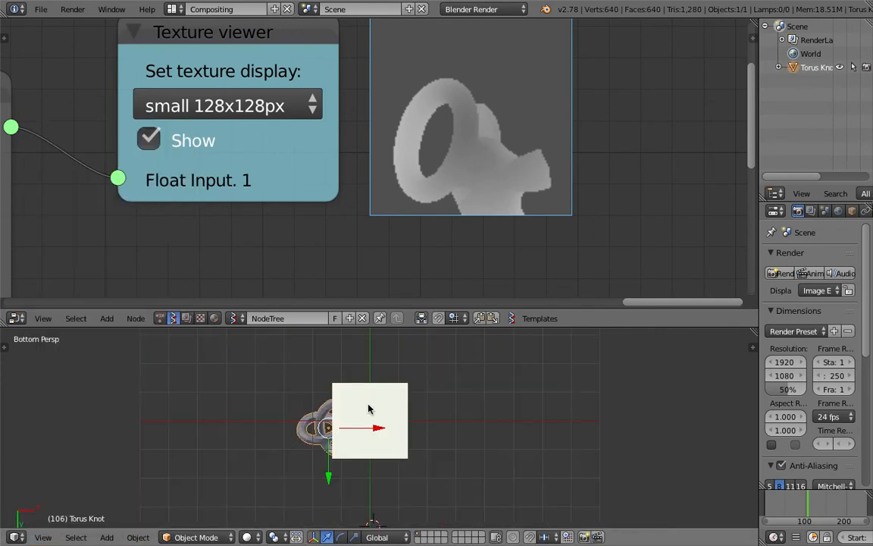
key(g)
click(413, 400)
middle_drag(472, 388, 399, 379)
key(g)
click(400, 419)
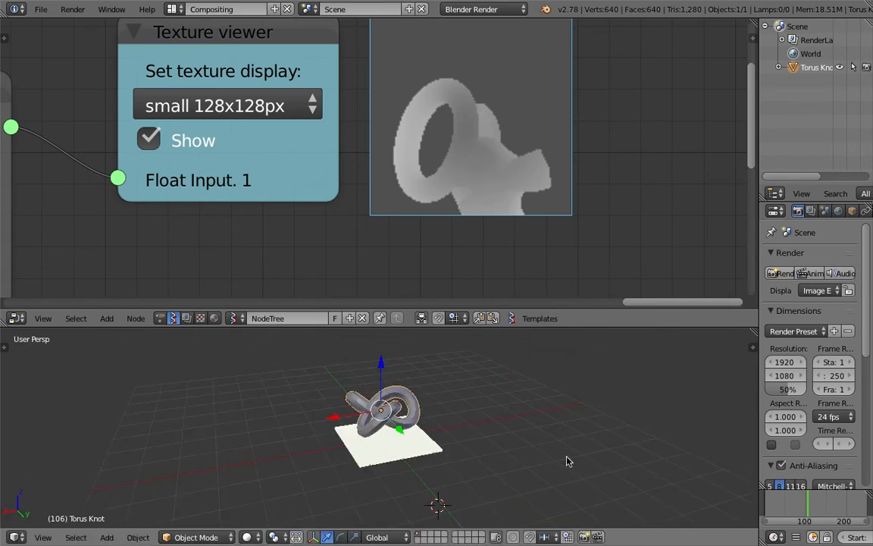
click(786, 506)
scroll(464, 152, down, 3)
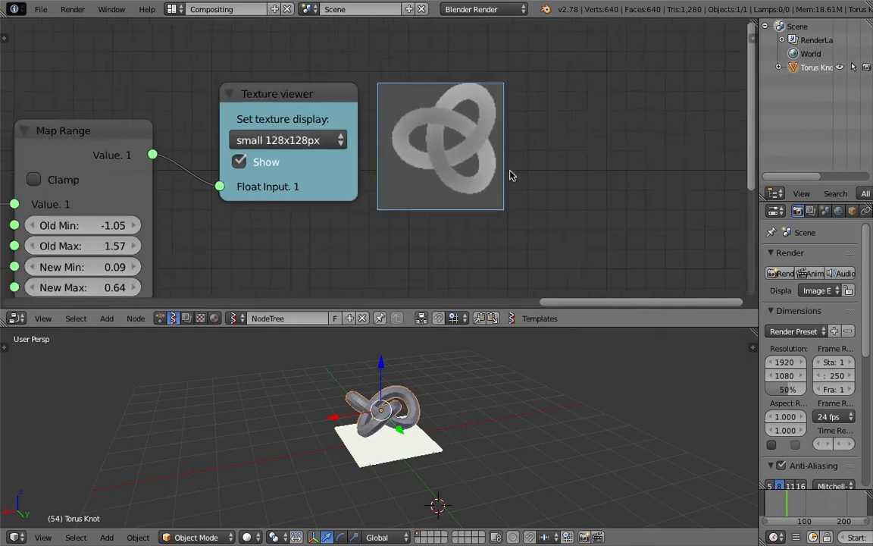
Step: Adjust the torus knot's position so it is centred over the grid plane, and save the file
middle_drag(458, 419, 417, 327)
key(g)
click(423, 423)
key(g)
middle_drag(417, 433, 435, 407)
click(431, 426)
key(ctrl+s)
click(457, 429)
key(g)
click(433, 405)
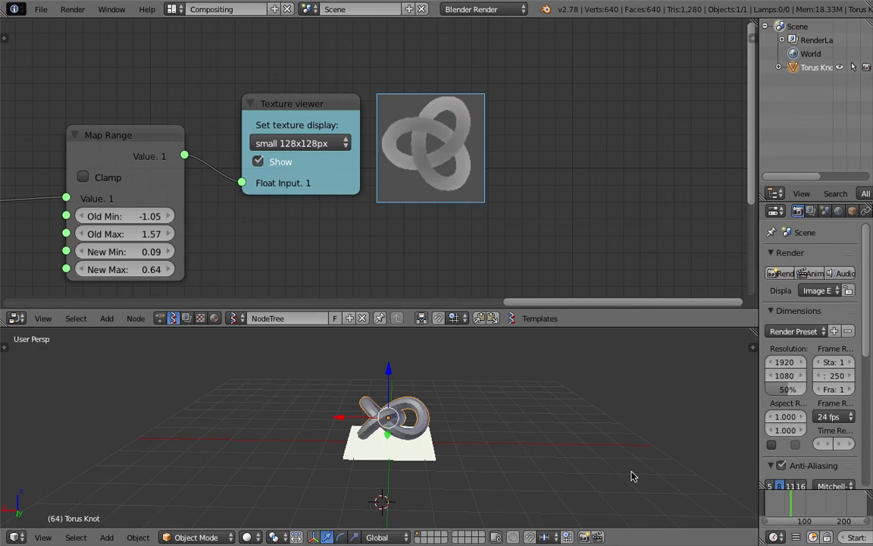
Step: Save the file over the existing version with the torus knot in place
scroll(453, 433, up, 4)
mouse_move(453, 433)
middle_down()
mouse_move(437, 400)
mouse_move(436, 415)
mouse_move(461, 433)
middle_up()
scroll(392, 206, down, 2)
key(ctrl+s)
click(392, 206)
shift+middle_drag(471, 378, 465, 417)
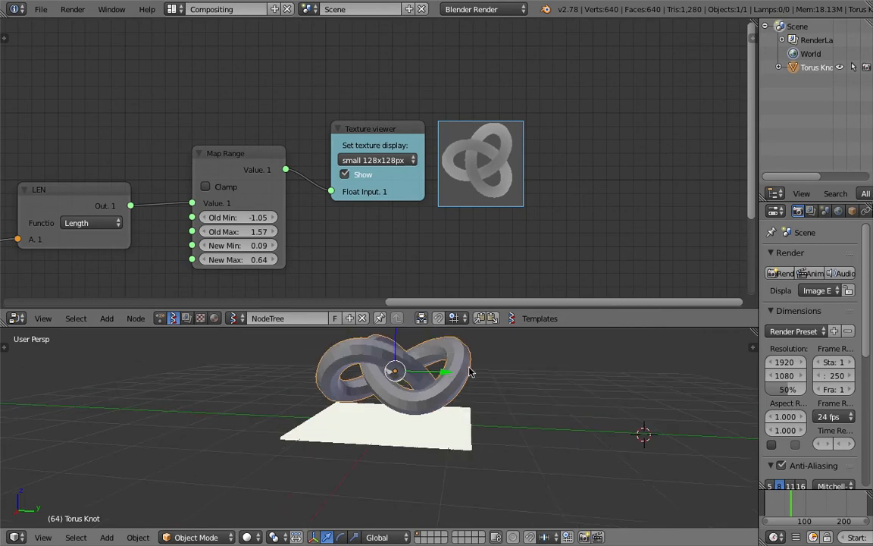
Step: Set the Map Range node's Old Min to 0.06 and save the file
scroll(293, 204, down, 2)
middle_drag(293, 203, 349, 190)
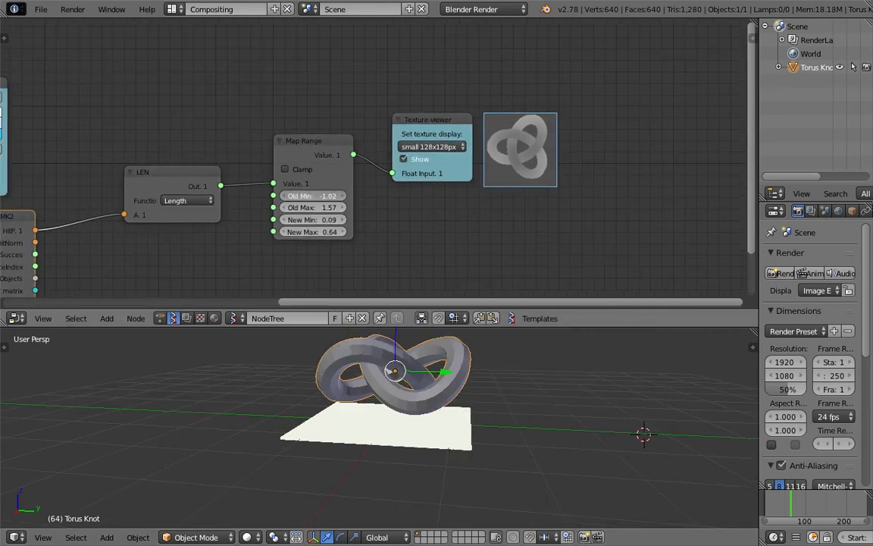
drag(313, 196, 349, 196)
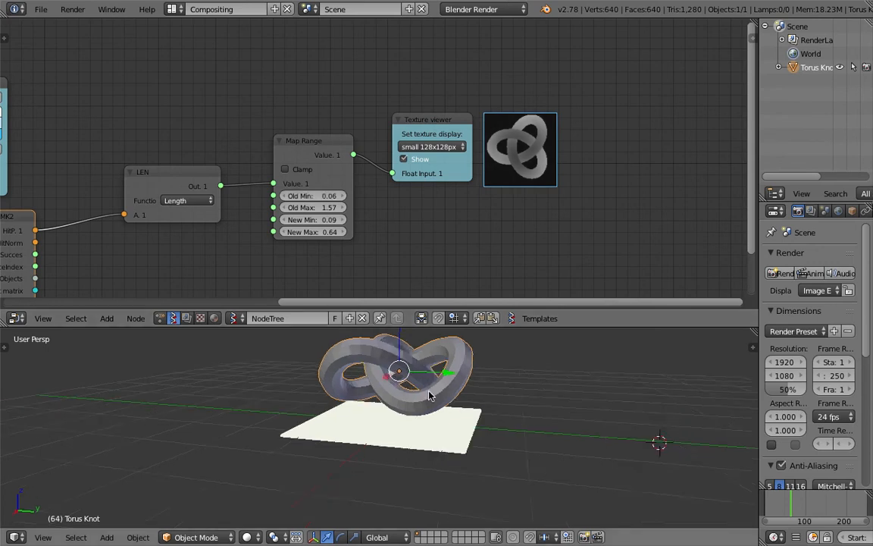
key(ctrl+s)
key(ctrl+s)
click(457, 402)
Step: Set the Map Range node's Old Max to 1.30, New Min to 0.06 and New Max to 1.00
scroll(336, 226, up, 3)
drag(334, 224, 319, 236)
middle_drag(415, 331, 356, 413)
mouse_move(292, 251)
mouse_down()
mouse_move(325, 251)
mouse_move(293, 251)
mouse_move(304, 251)
mouse_up()
middle_drag(297, 196, 330, 189)
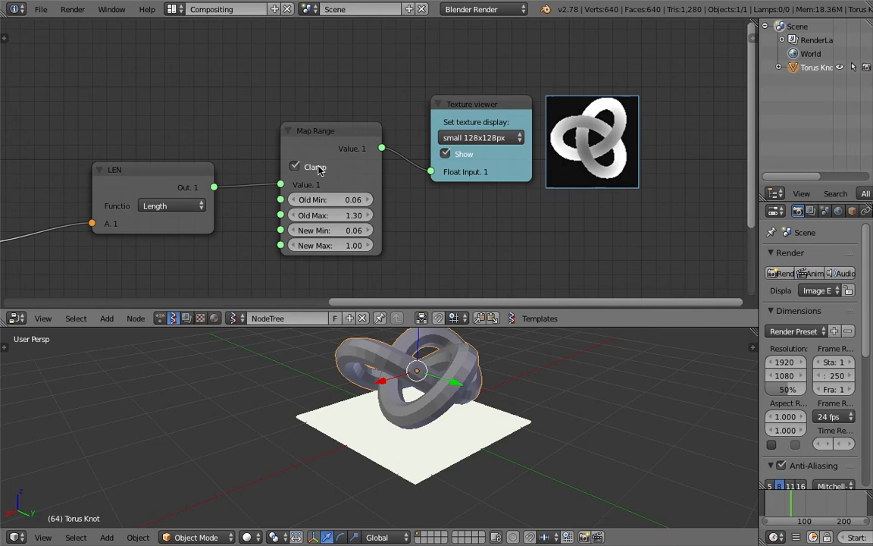
Step: Set the Map Range node's New Max to 0.85 and leave Clamp disabled
click(315, 168)
mouse_move(347, 248)
mouse_down()
mouse_move(294, 249)
mouse_move(337, 249)
mouse_up()
click(314, 166)
Step: Move the Map Range and Texture viewer nodes closer to the LEN node and save the file
drag(315, 137, 294, 137)
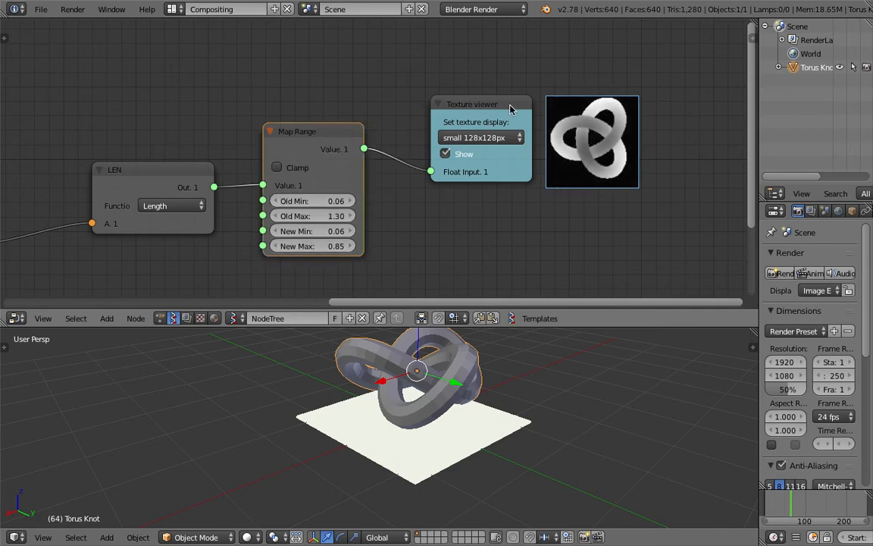
drag(510, 106, 460, 100)
key(ctrl+s)
click(457, 99)
Step: Examine the torus knot's grayscale texture preview up close and review the node chain back to the Plane node
scroll(461, 112, down, 5)
scroll(476, 136, up, 4)
middle_drag(478, 146, 459, 158)
scroll(478, 154, up, 2)
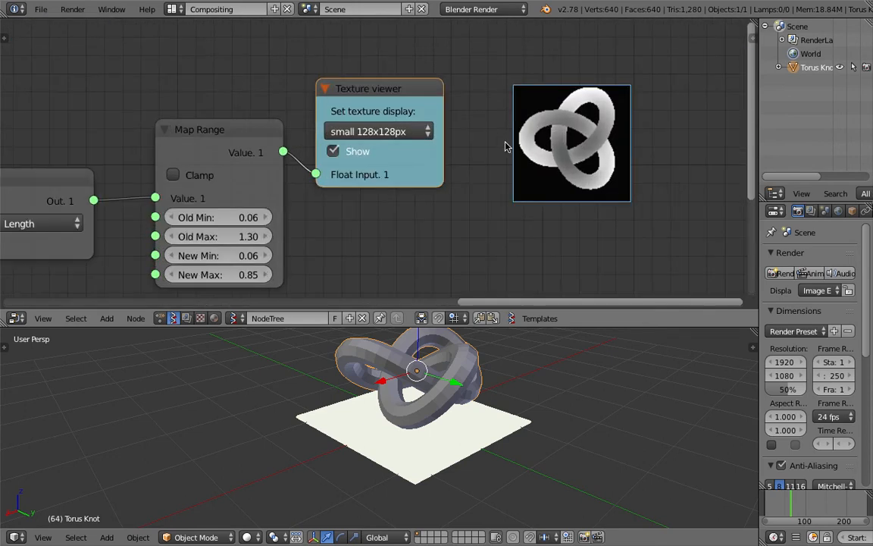
scroll(551, 128, up, 1)
middle_drag(538, 190, 481, 224)
scroll(557, 169, up, 3)
scroll(557, 169, down, 5)
scroll(541, 163, up, 4)
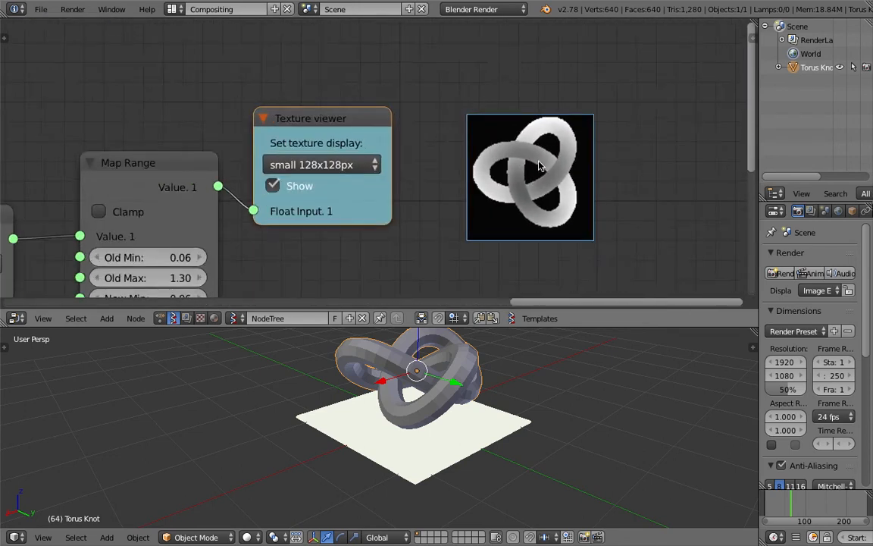
scroll(571, 229, down, 4)
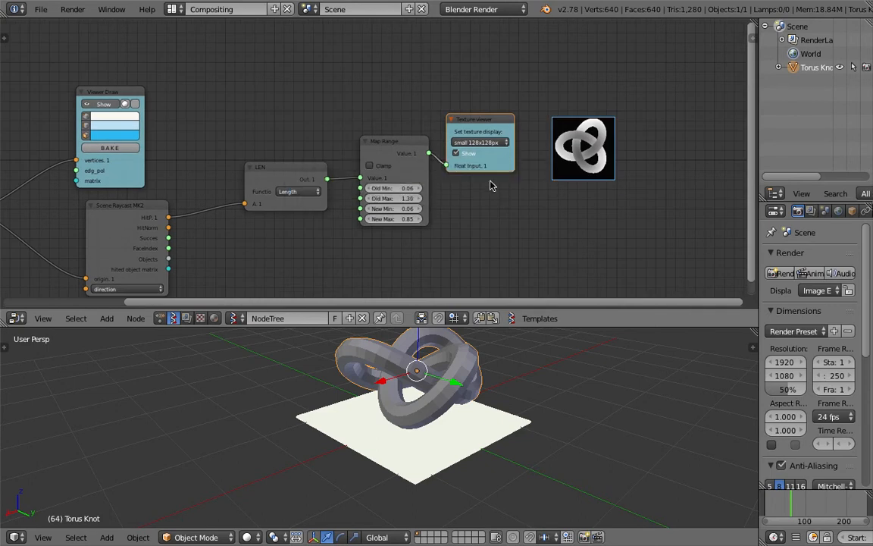
middle_drag(498, 156, 501, 155)
middle_drag(263, 148, 371, 138)
middle_drag(257, 100, 425, 84)
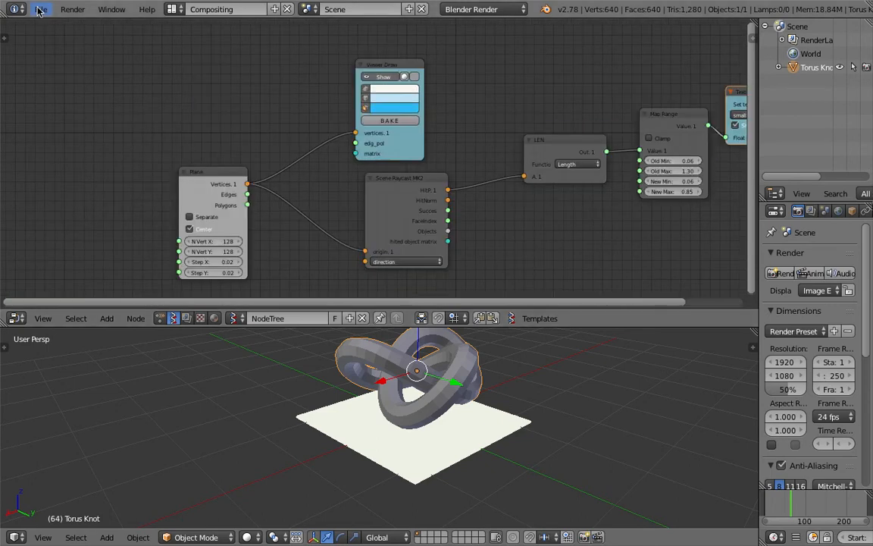
Step: Save the project as the next numbered version of sv_raycast_theory_basic on the Desktop
click(38, 7)
click(83, 128)
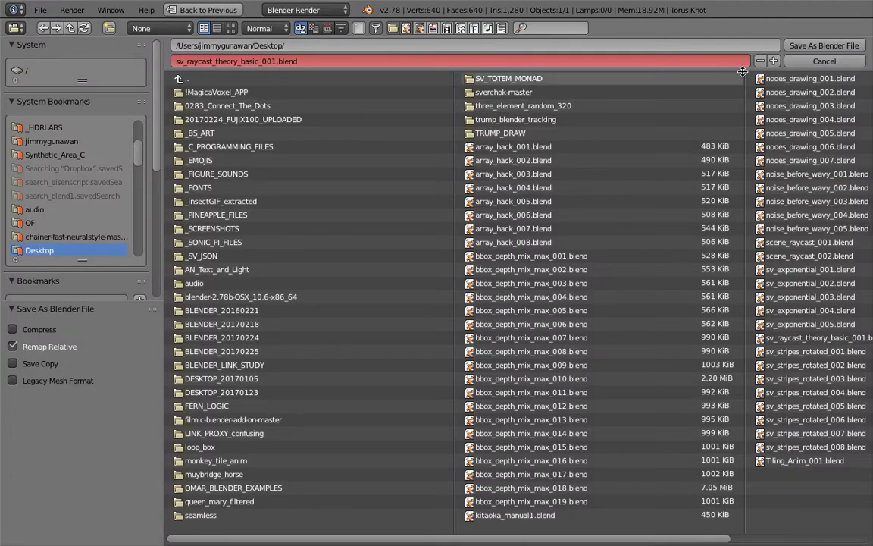
click(773, 62)
click(809, 47)
key(ctrl+s)
click(492, 140)
Step: Rearrange the Plane, Viewer Draw, Scene Raycast MK2 and LEN nodes into a more compact layout
middle_drag(421, 191, 433, 166)
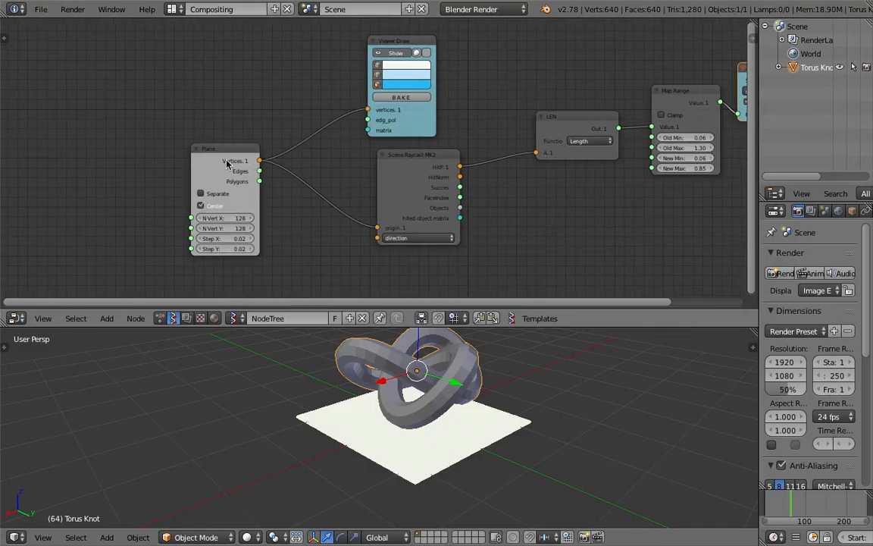
drag(226, 161, 149, 157)
drag(406, 160, 350, 173)
drag(414, 123, 323, 125)
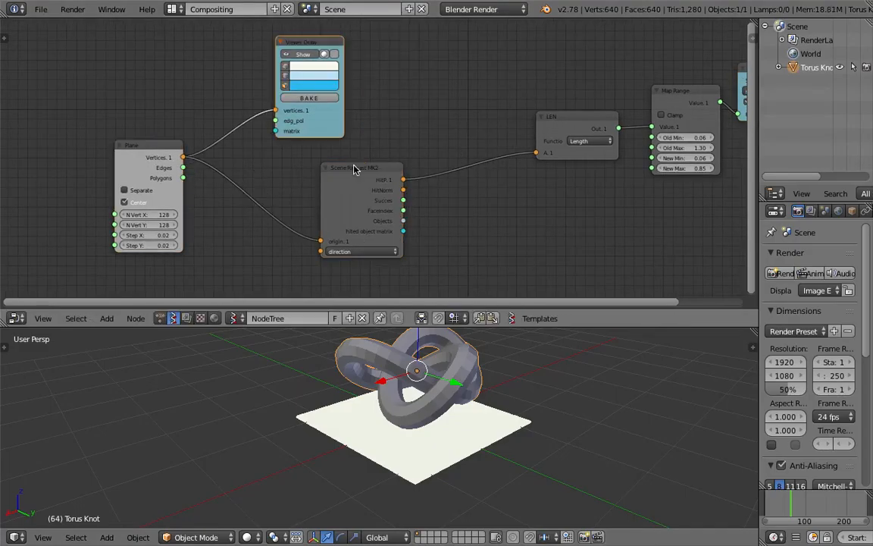
drag(355, 169, 298, 180)
drag(559, 127, 428, 125)
Step: Move the Map Range and Texture viewer nodes beside LEN, refresh the preview at frame 17 and save
middle_drag(516, 110, 439, 121)
drag(632, 113, 477, 128)
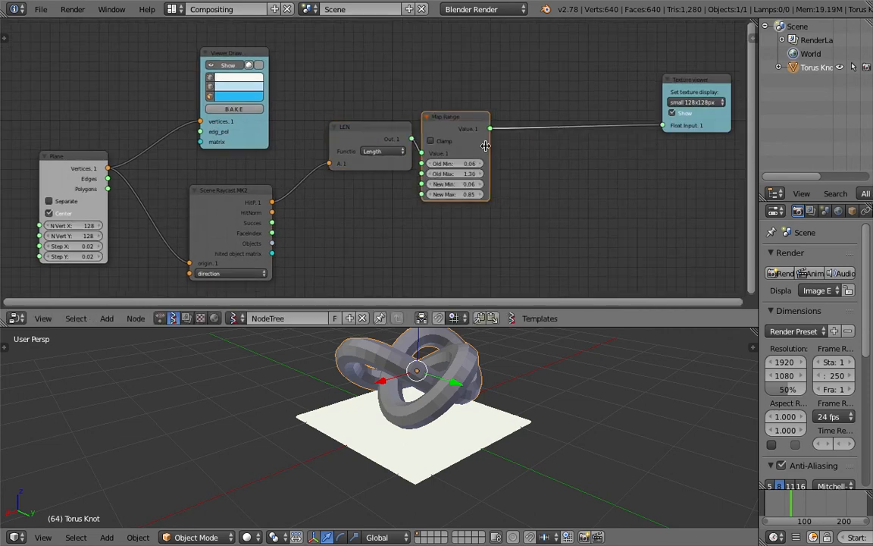
middle_drag(486, 151, 490, 132)
drag(694, 64, 550, 76)
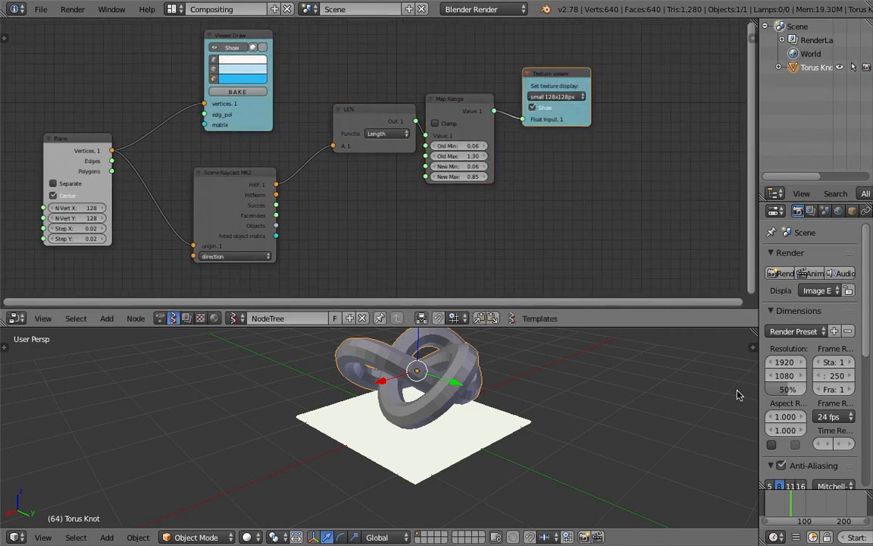
click(773, 503)
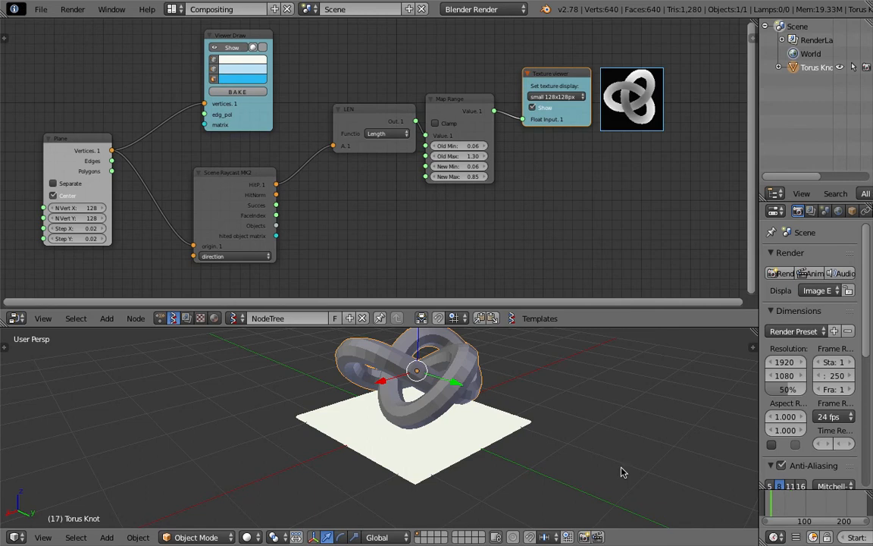
key(ctrl+s)
middle_drag(479, 423, 409, 436)
click(476, 427)
Step: Refresh the texture preview at frame 49 and save the file
middle_drag(452, 225, 472, 238)
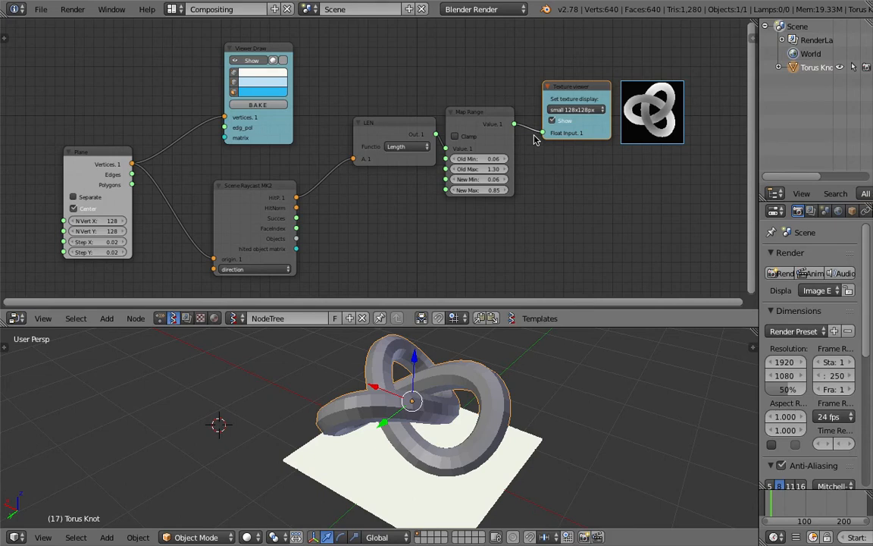
middle_drag(421, 380, 445, 407)
middle_drag(555, 208, 551, 176)
scroll(535, 215, up, 1)
scroll(463, 126, down, 2)
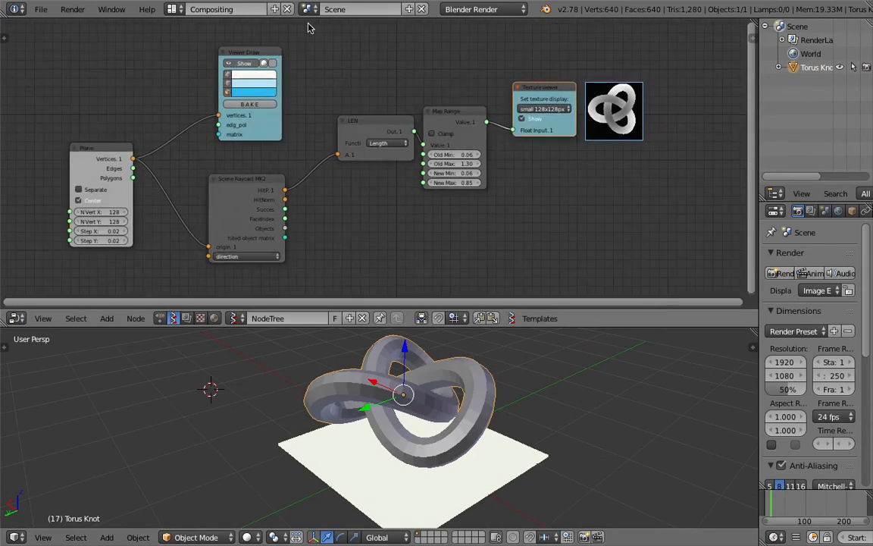
click(784, 512)
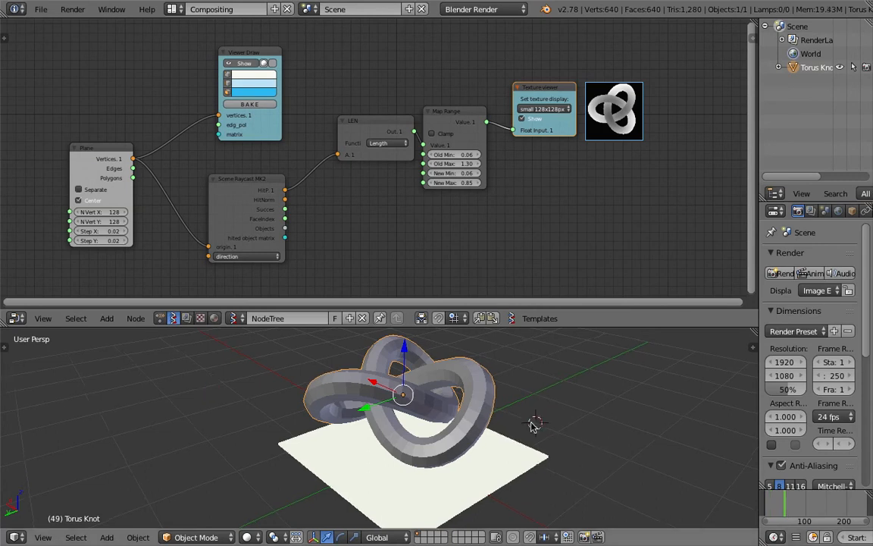
key(ctrl+s)
key(Return)
Step: Rotate the torus knot freely with trackball rotation and save the file
key(r)
key(r)
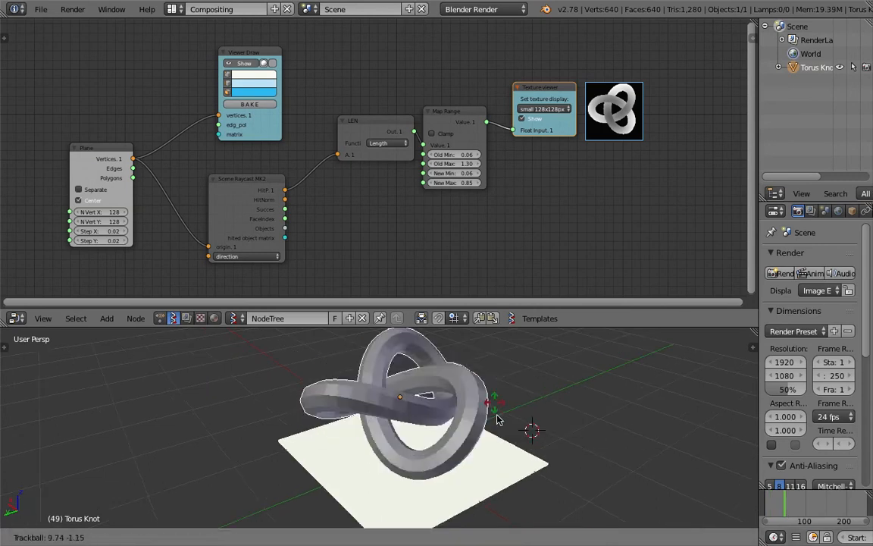
click(511, 374)
key(ctrl+s)
key(Return)
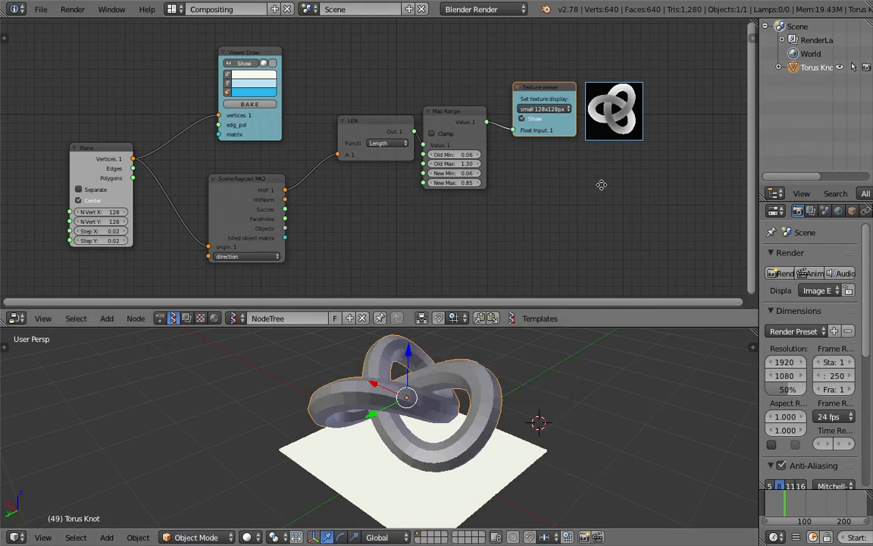
Step: Rotate the torus knot over the grid and refresh the texture preview at frame 44
scroll(601, 184, up, 2)
key(r)
click(746, 485)
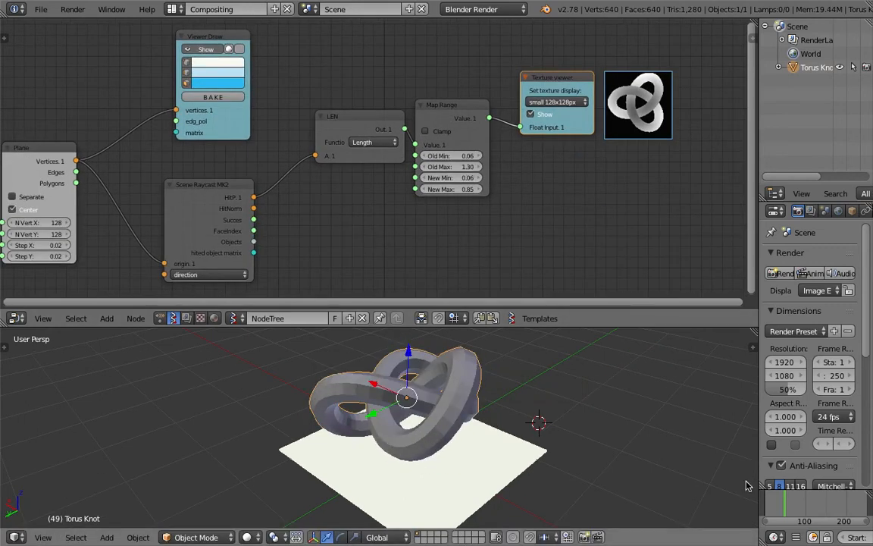
click(782, 506)
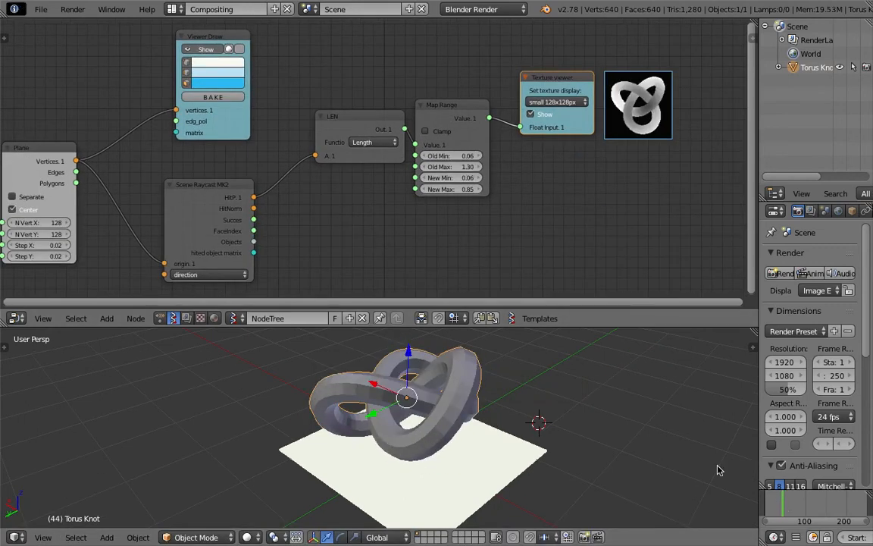
Step: Tilt the torus knot with trackball rotation and refresh the texture preview at frame 39
key(r)
key(r)
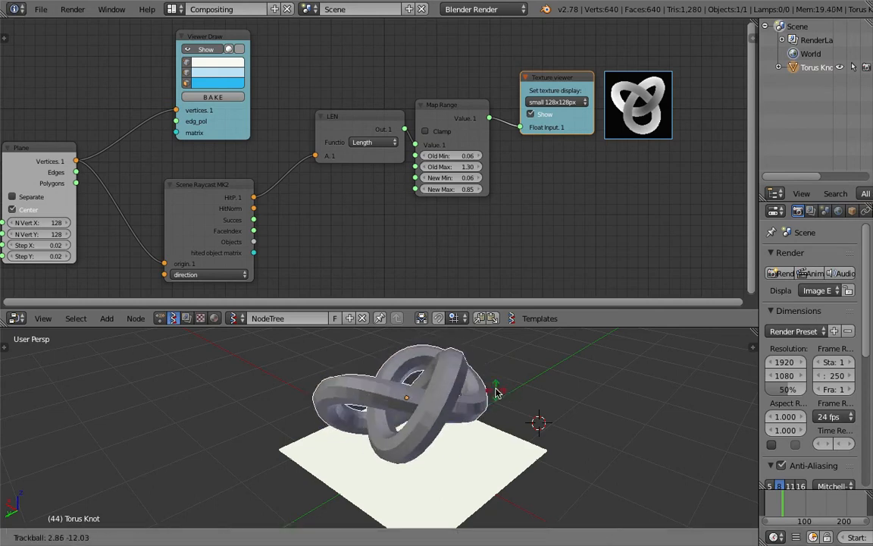
click(503, 371)
drag(783, 506, 780, 485)
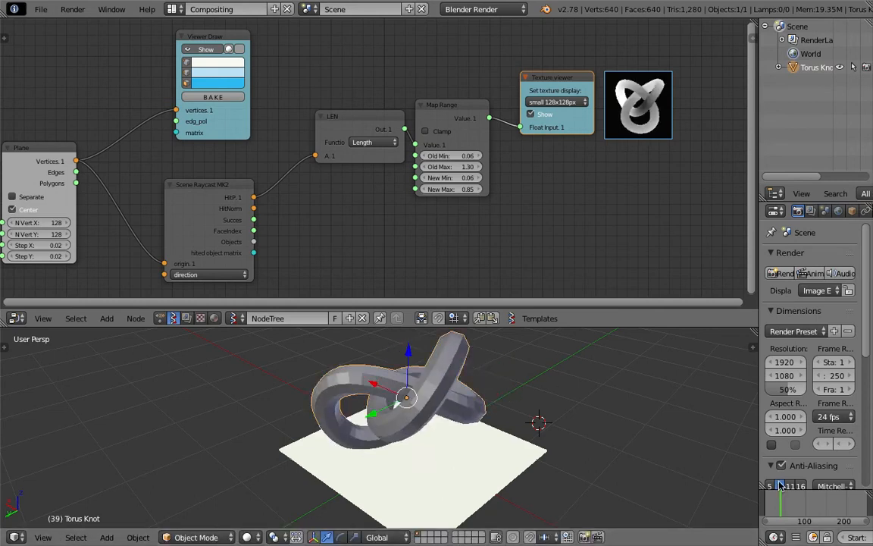
Step: Rotate the torus knot again, move it higher above the grid and refresh the texture at frame 69
key(r)
key(r)
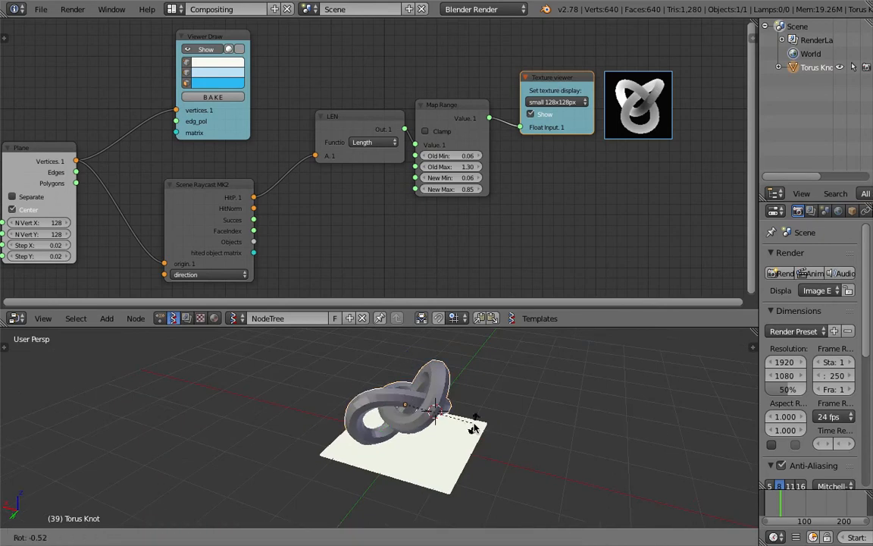
click(449, 345)
key(g)
click(473, 368)
click(792, 506)
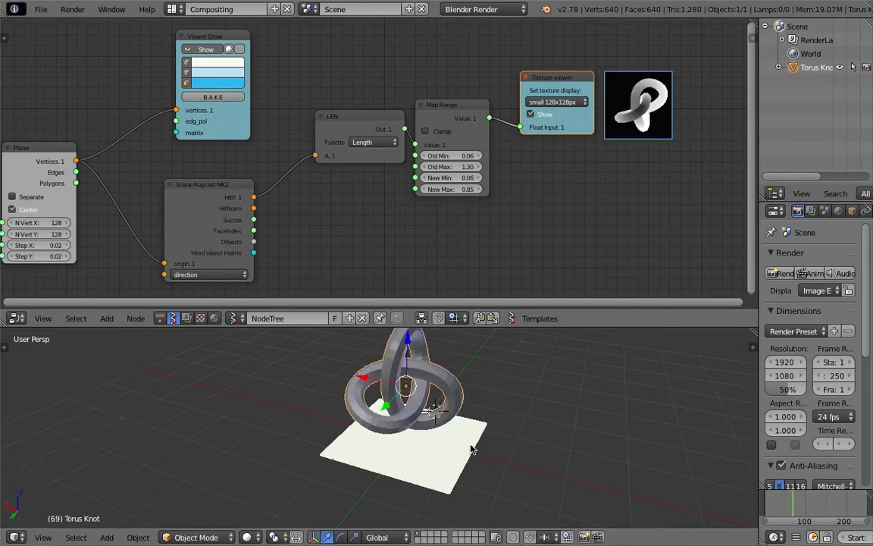
Step: Apply two more trackball rotations to the torus knot and refresh the texture at frame 111
key(r)
key(r)
click(461, 395)
key(r)
key(r)
click(485, 385)
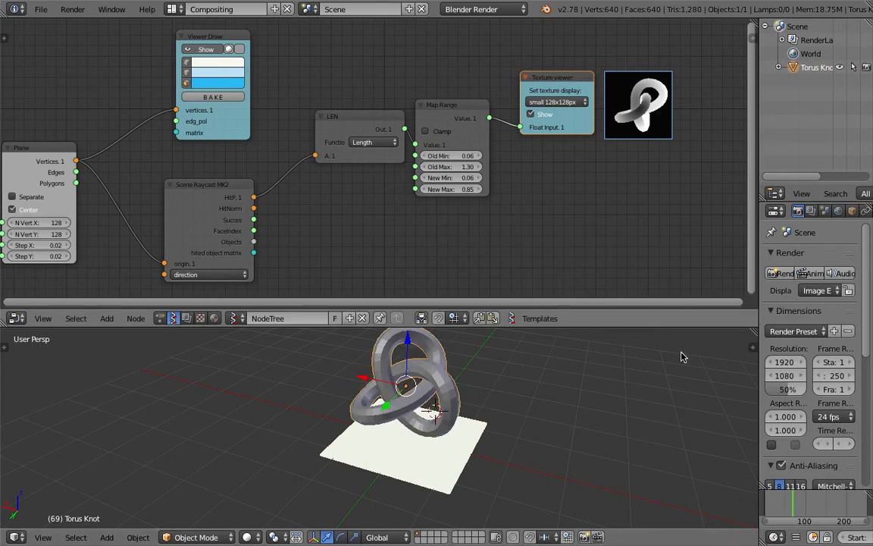
click(810, 504)
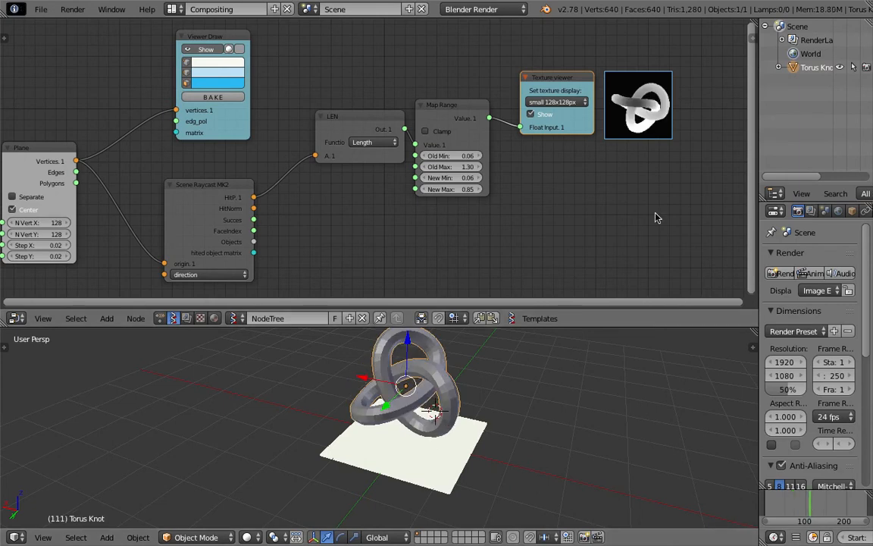
Step: Move the Viewer Draw and Plane nodes farther from the Scene Raycast MK2 node
middle_drag(471, 369, 564, 401)
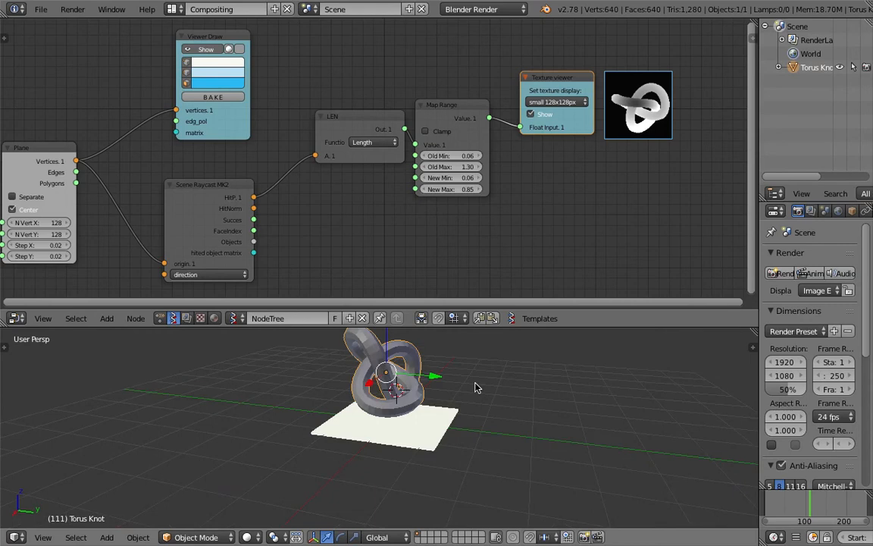
mouse_move(228, 112)
middle_down()
mouse_move(255, 106)
mouse_move(243, 115)
mouse_move(283, 122)
middle_up()
drag(261, 103, 163, 47)
drag(131, 147, 64, 145)
Step: Save the scene as a new file version, sv_raycast_theory_basic_003.blend
key(ctrl+s)
click(41, 11)
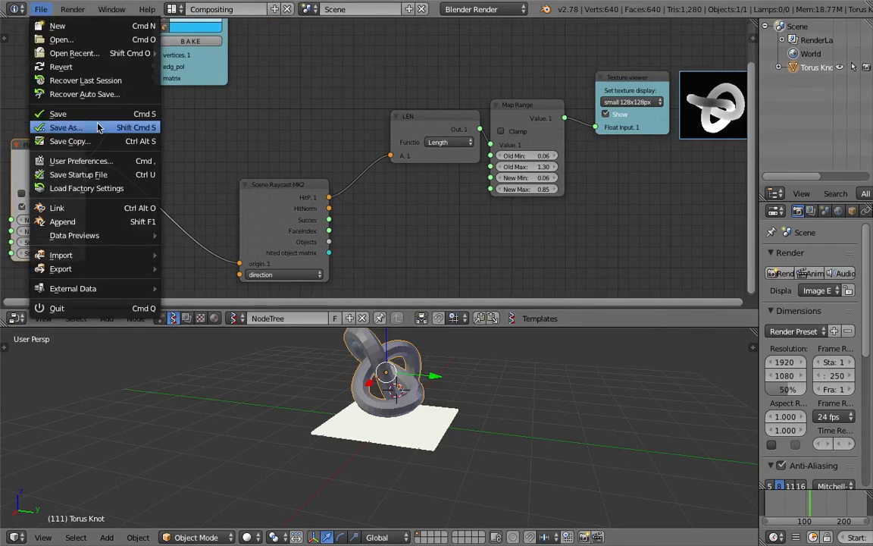
click(57, 127)
click(822, 42)
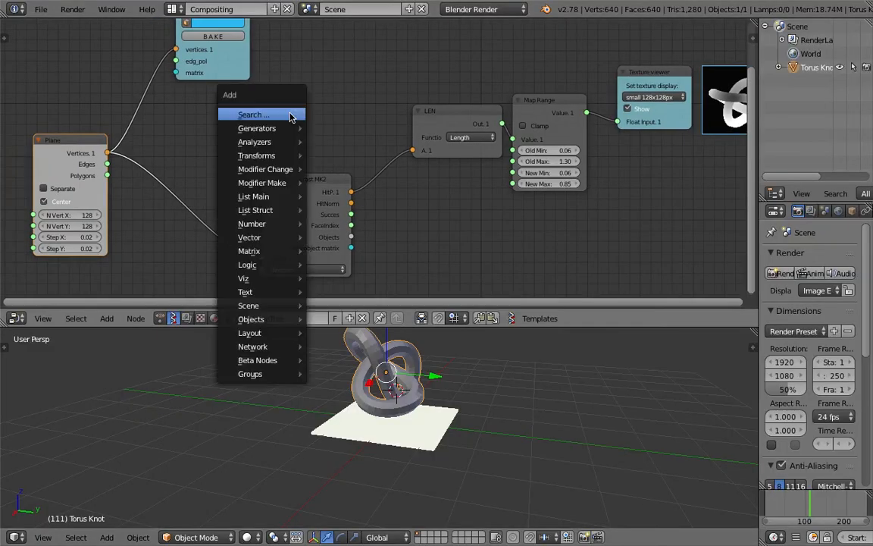
Step: Insert a Randomize input vertices node into the link between the Plane and Scene Raycast MK2 nodes
key(ctrl+f)
text(random)
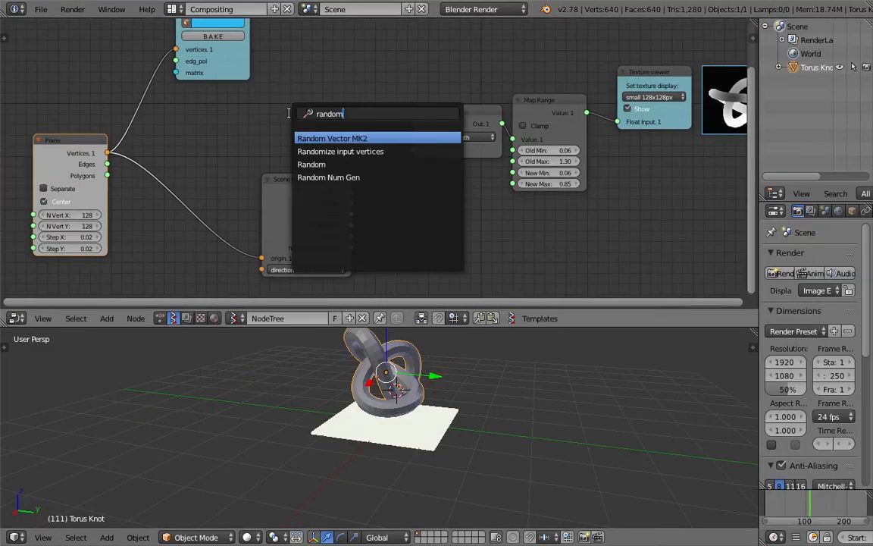
key(Down)
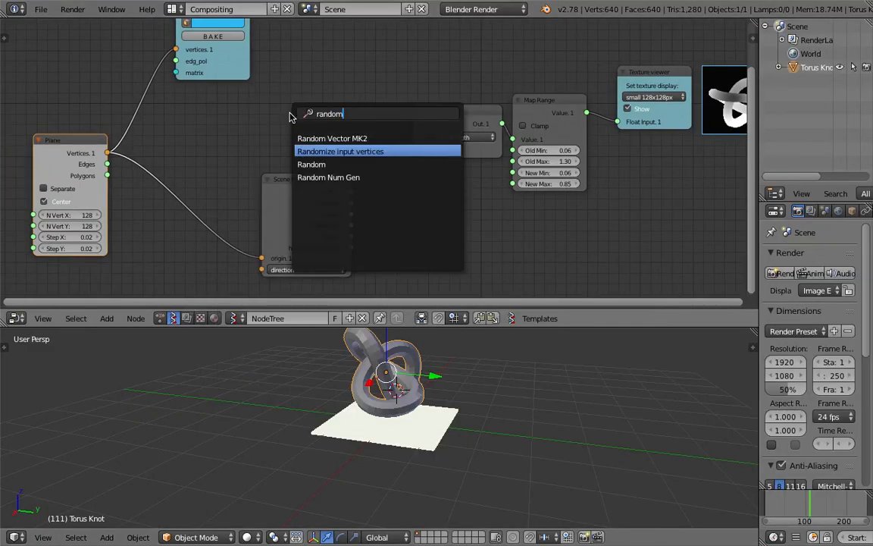
key(Return)
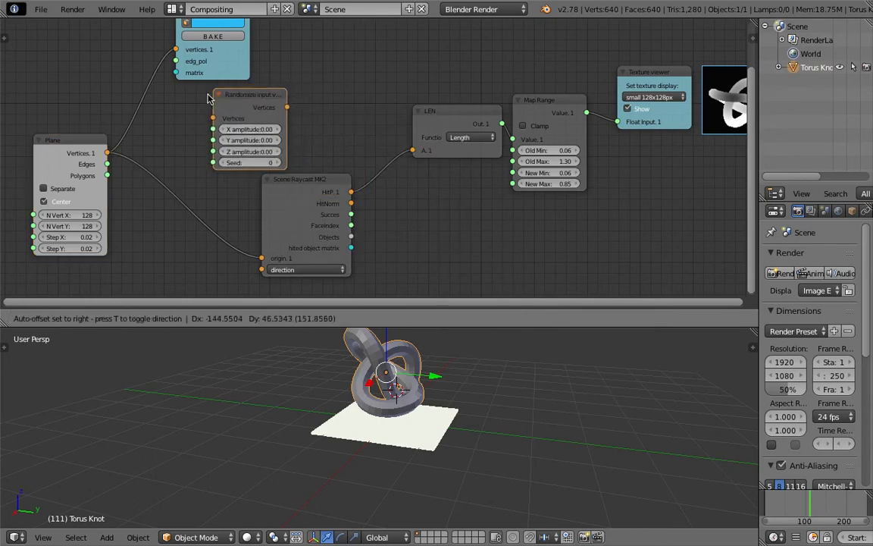
click(170, 145)
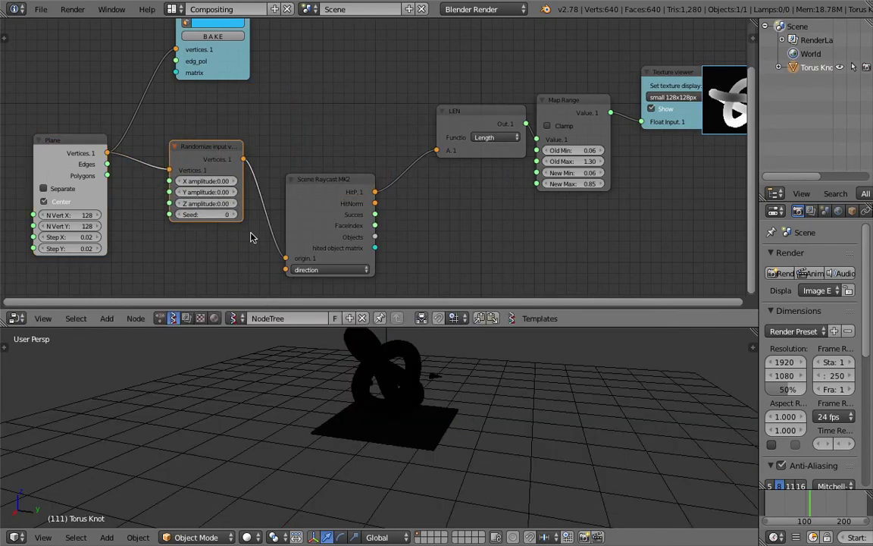
Step: Set the X, Y and Z amplitudes of the Randomize input vertices node to 0.03 and save the file
drag(214, 182, 214, 204)
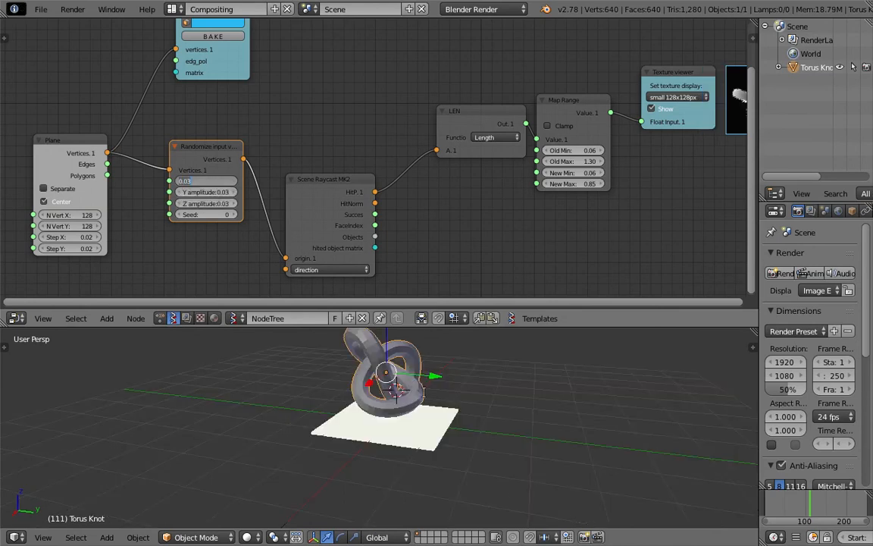
middle_drag(546, 219, 452, 241)
scroll(641, 140, up, 7)
middle_drag(642, 138, 384, 189)
scroll(379, 185, up, 2)
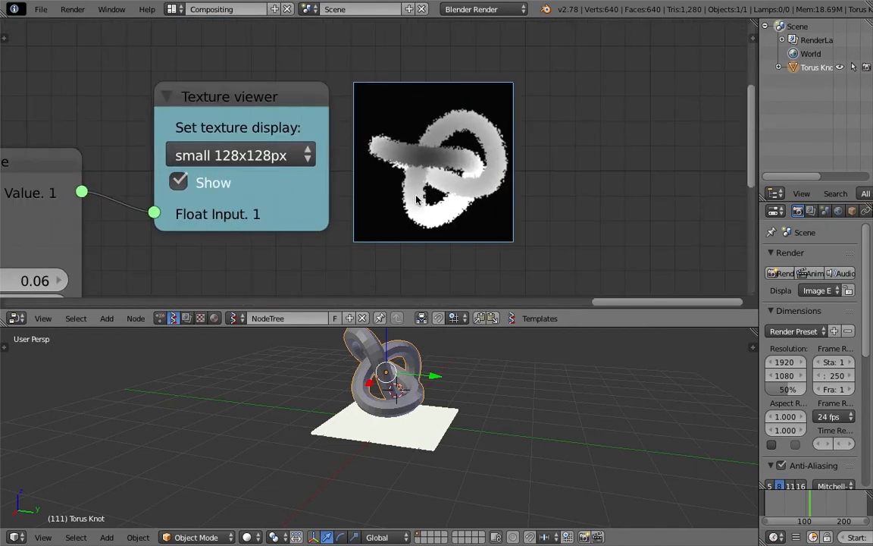
scroll(491, 99, down, 3)
key(ctrl+s)
click(491, 171)
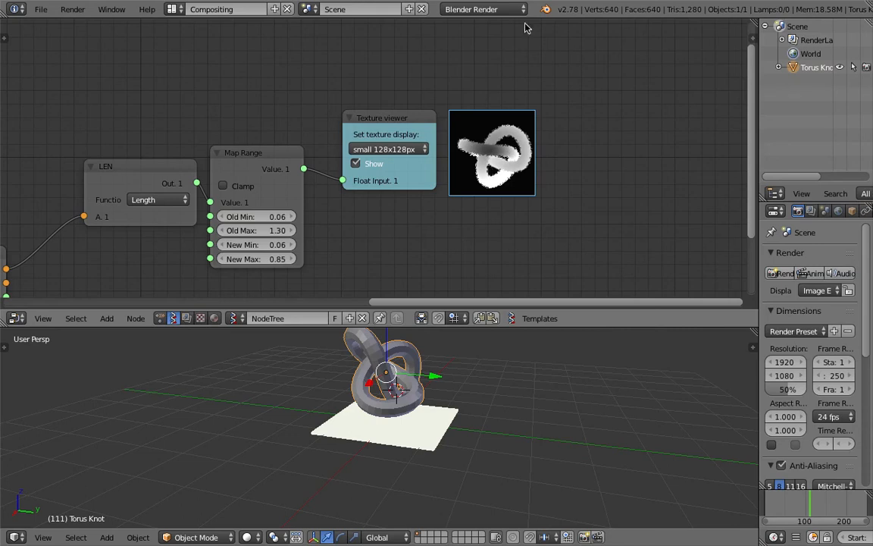
Step: Move the LEN node slightly closer to the Scene Raycast MK2 node and save the file
middle_drag(473, 405, 431, 362)
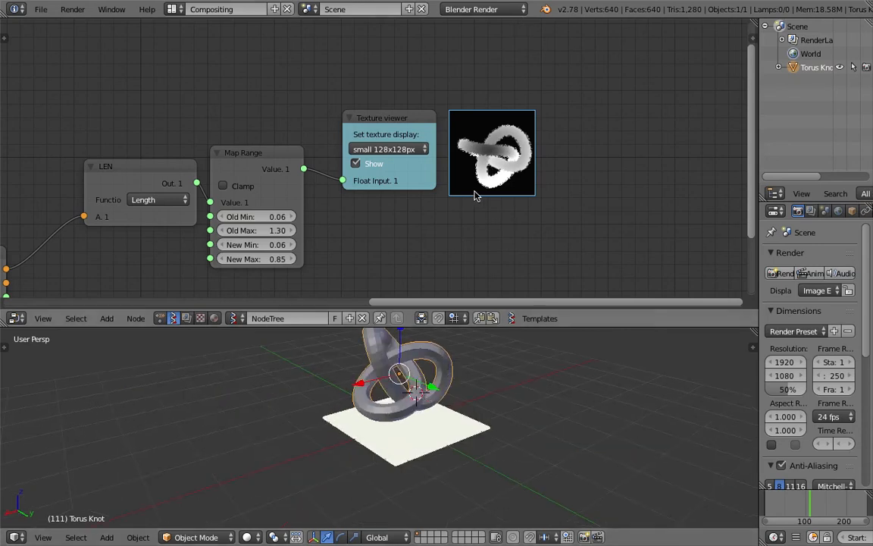
scroll(454, 197, up, 2)
scroll(425, 203, down, 3)
middle_drag(352, 217, 460, 164)
drag(308, 125, 276, 131)
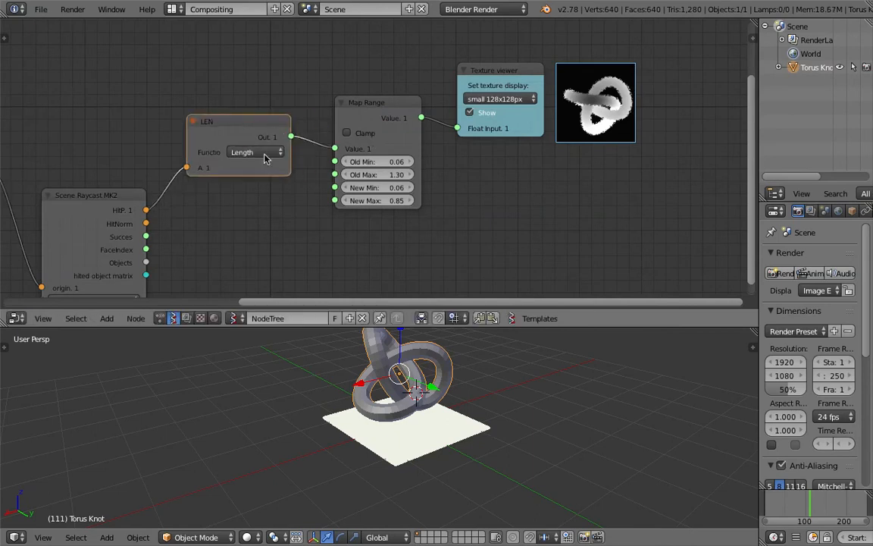
scroll(267, 160, down, 3)
middle_drag(269, 167, 462, 144)
key(ctrl+s)
click(462, 144)
Step: Turn off the Viewer Draw node's display to hide the plane grid in the 3D view
mouse_move(292, 457)
middle_down()
mouse_move(284, 476)
mouse_move(262, 436)
middle_up()
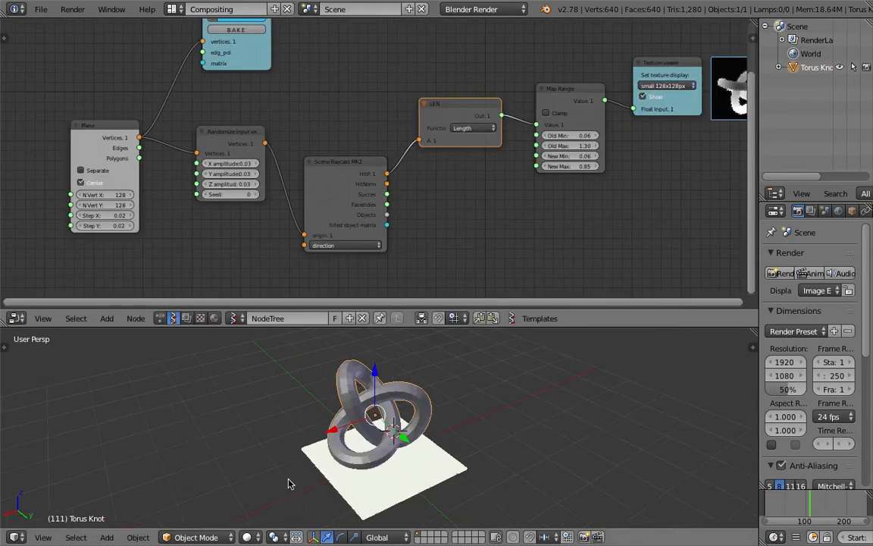
click(250, 536)
middle_drag(246, 112, 250, 156)
click(238, 32)
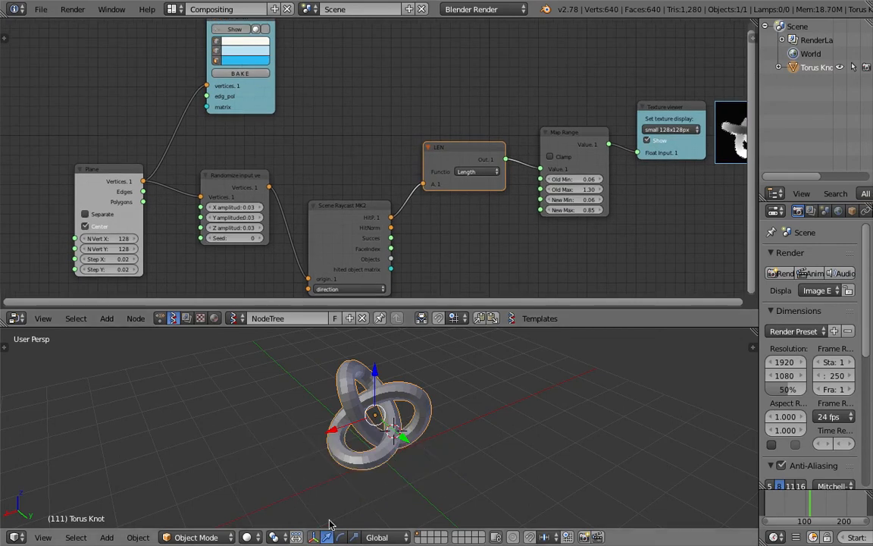
Step: Preview the torus knot in Rendered viewport shading and return to Solid shading
click(246, 536)
click(274, 447)
middle_drag(420, 450, 383, 446)
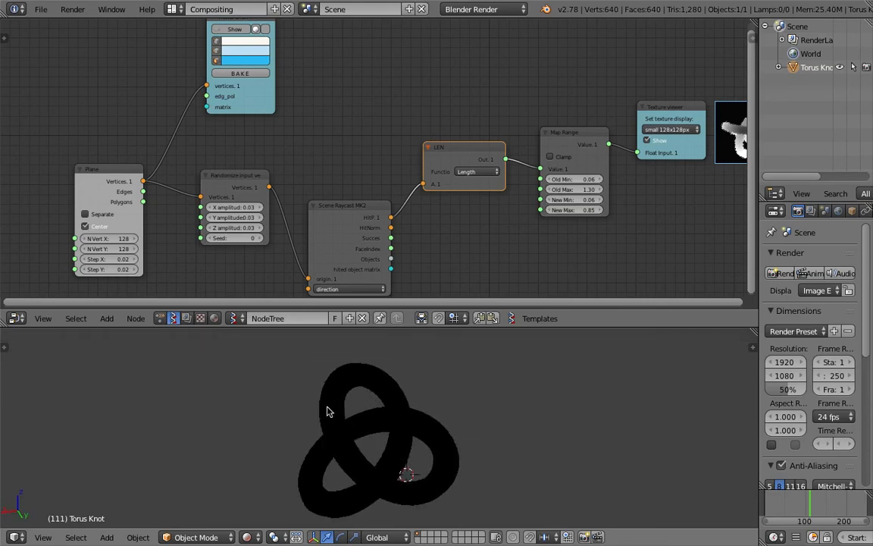
click(248, 537)
click(285, 492)
Step: Add a Point lamp to the scene and move it above and beside the torus knot
scroll(413, 411, down, 4)
key(shift+a)
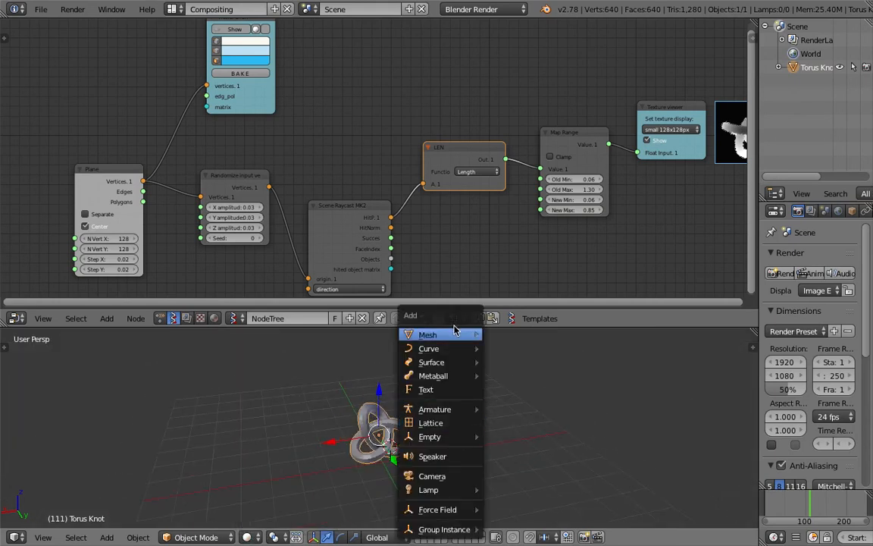
mouse_move(459, 492)
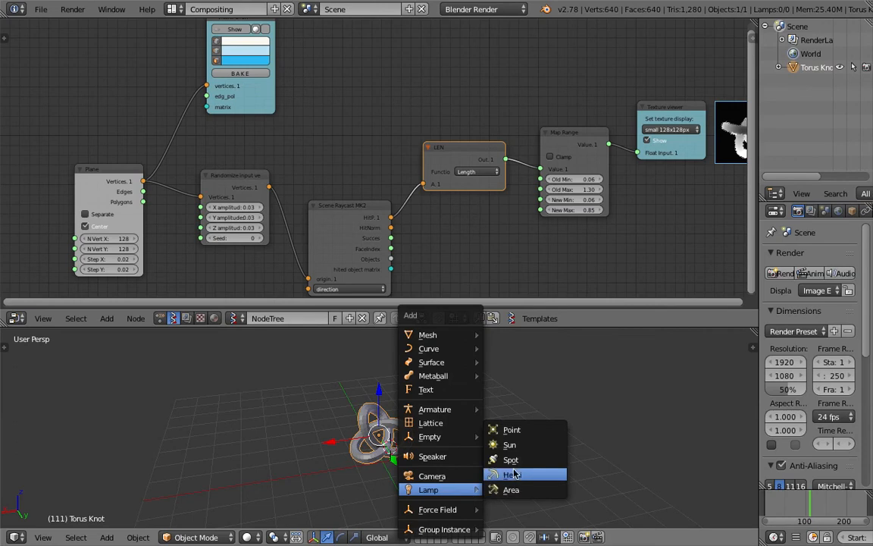
click(510, 429)
key(g)
click(494, 404)
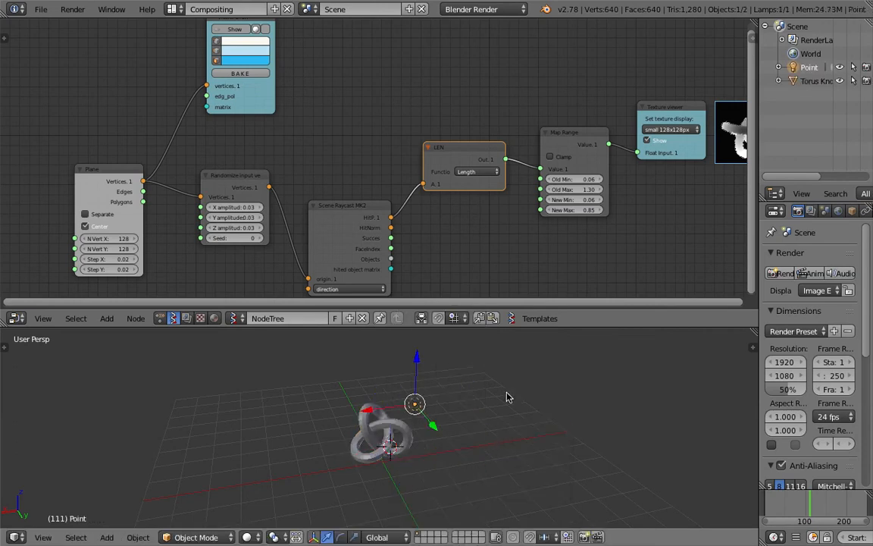
Step: Preview the lamp-lit torus knot in Rendered viewport shading and switch back to Solid shading
click(250, 537)
click(265, 446)
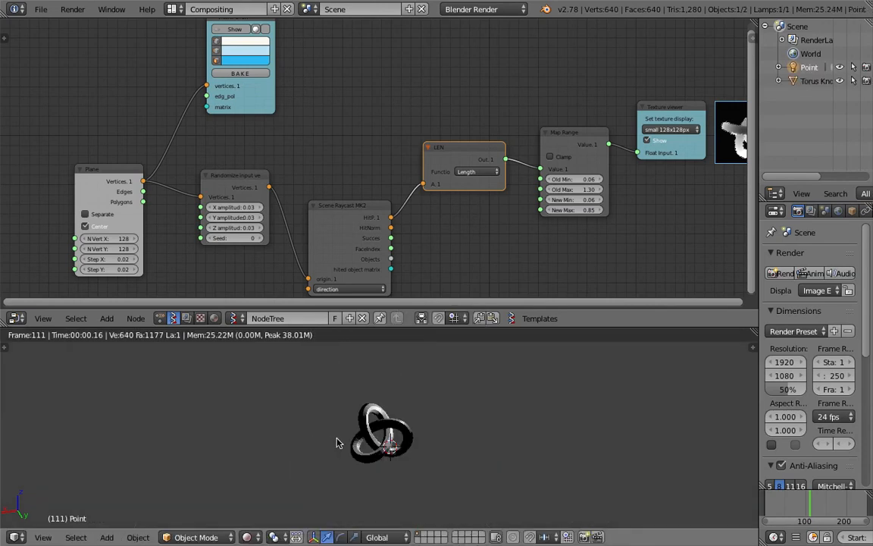
scroll(429, 444, up, 3)
middle_drag(433, 444, 456, 424)
click(249, 537)
click(254, 432)
click(250, 536)
click(283, 491)
Step: Compare the randomized texture preview with the torus knot in the 3D view and save the file
scroll(424, 197, down, 1)
middle_drag(464, 196, 395, 203)
scroll(395, 203, up, 2)
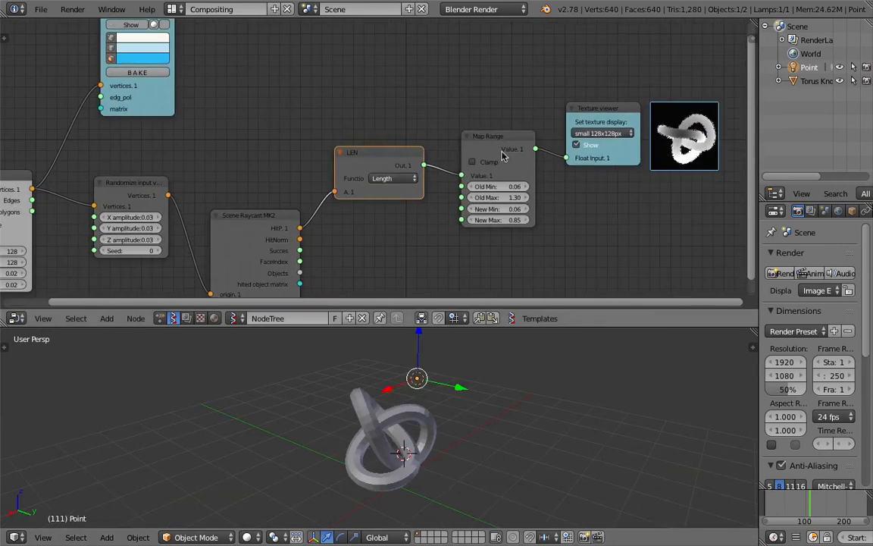
middle_drag(615, 132, 503, 136)
scroll(502, 137, up, 7)
middle_drag(595, 166, 505, 177)
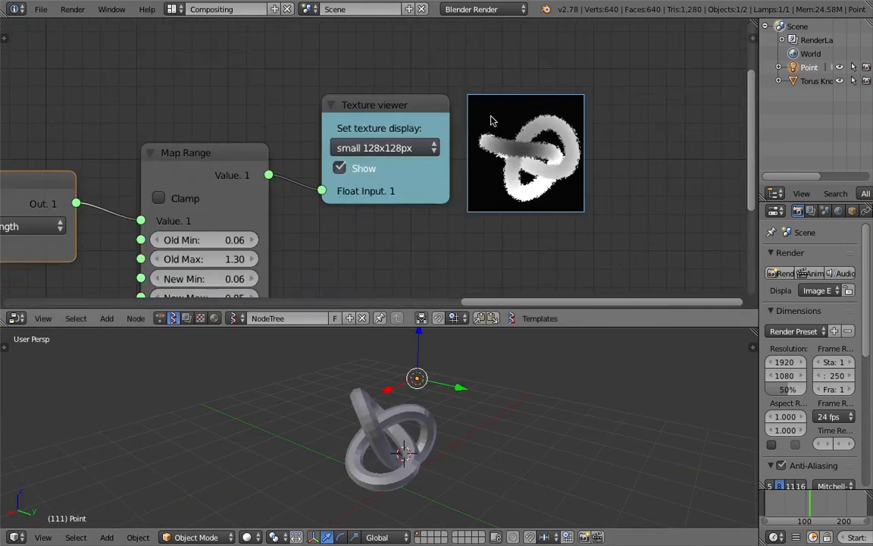
middle_drag(450, 427, 493, 221)
middle_drag(397, 470, 435, 460)
scroll(409, 412, up, 3)
key(ctrl+s)
click(435, 461)
Step: Try amplitudes of 0.60 on all three axes of the Randomize input vertices node and check the texture preview
scroll(279, 201, down, 4)
middle_drag(105, 201, 341, 163)
middle_drag(184, 202, 365, 158)
click(187, 187)
text(6)
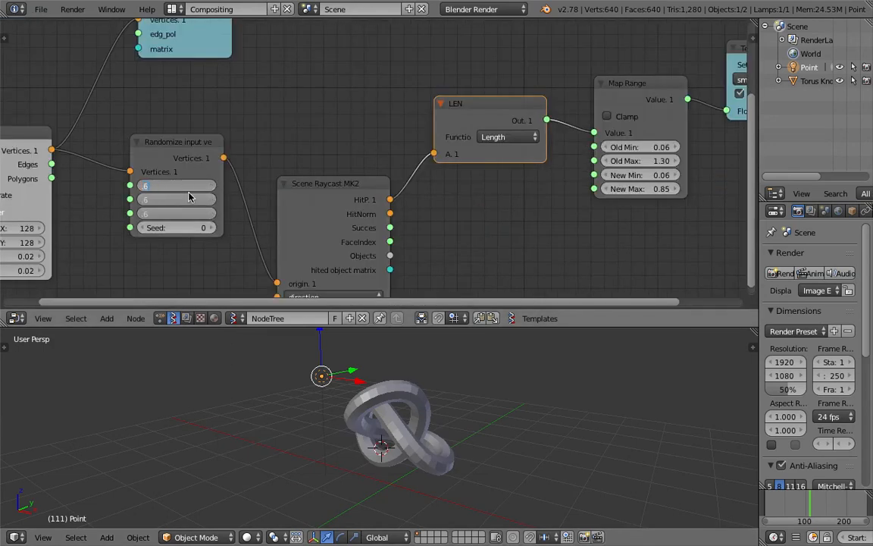
key(Return)
scroll(182, 201, down, 3)
scroll(187, 195, up, 1)
scroll(186, 195, up, 1)
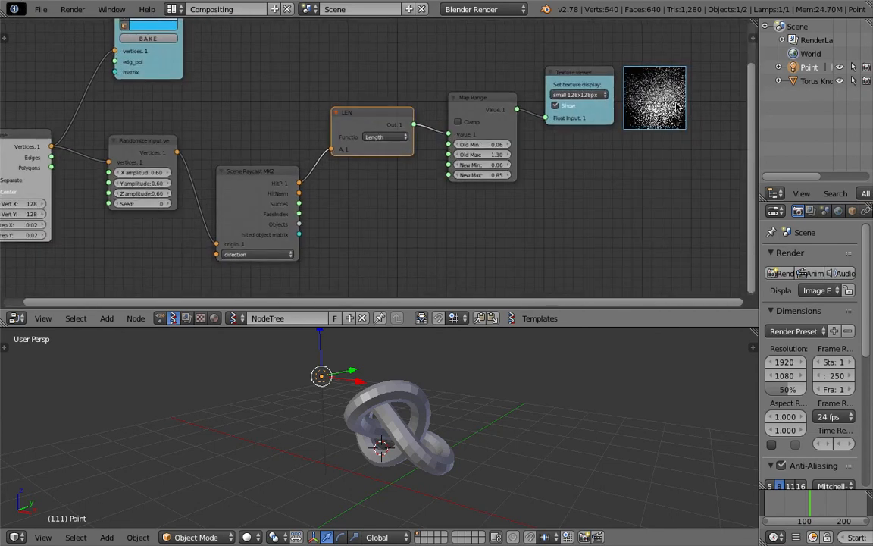
Step: Try amplitudes of 0.02 on all three axes of the Randomize input vertices node and check the texture preview
middle_drag(286, 144, 428, 125)
scroll(273, 162, up, 1)
mouse_move(273, 160)
mouse_down()
mouse_move(273, 176)
mouse_move(279, 168)
mouse_up()
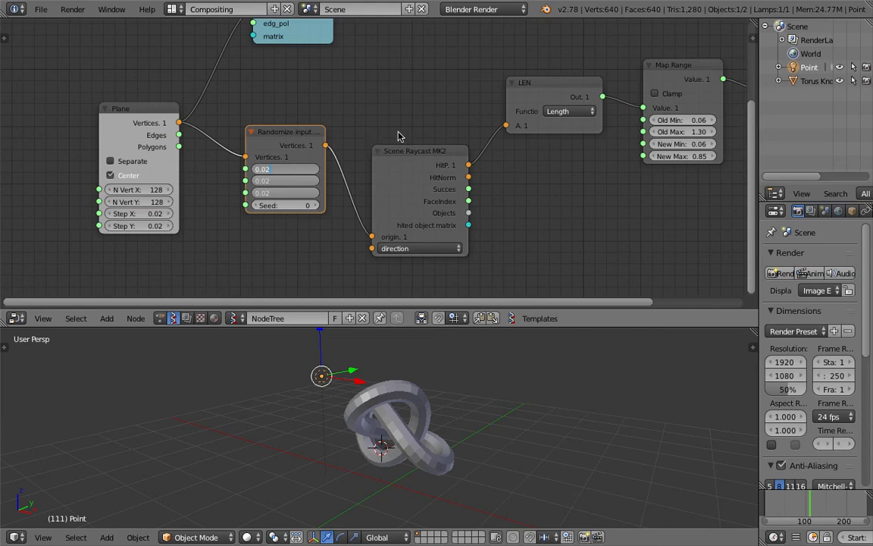
key(Return)
scroll(413, 135, down, 5)
middle_drag(439, 130, 330, 122)
scroll(334, 133, up, 1)
scroll(334, 136, up, 1)
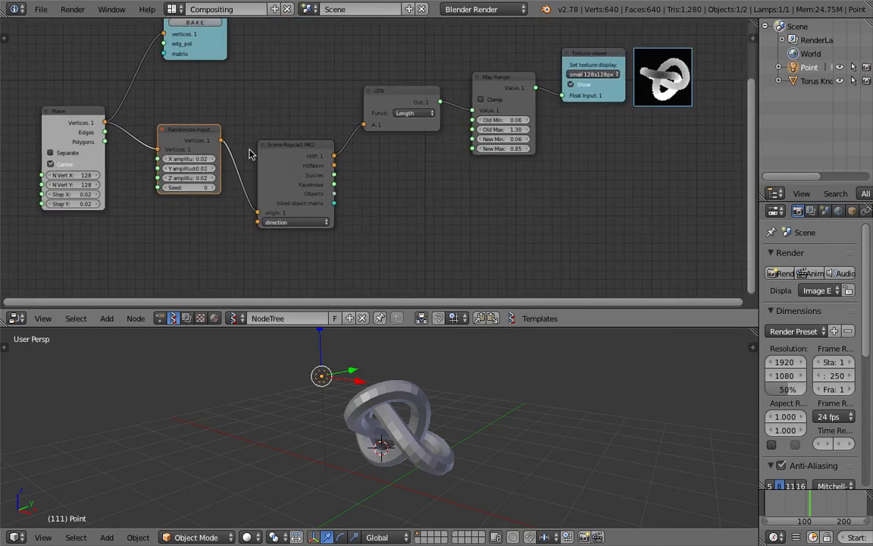
Step: Set the X, Y and Z amplitudes of the Randomize input vertices node to 0.04
drag(191, 157, 191, 178)
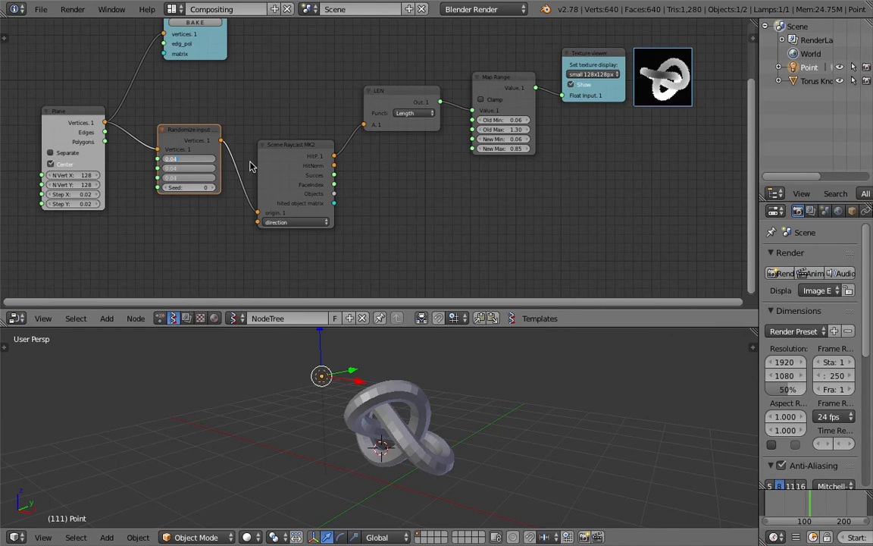
key(Return)
middle_drag(437, 200, 433, 197)
Step: Add a Vector Fractal node below Map Range and connect the Plane node's Vertices output to it
key(shift+a)
click(440, 194)
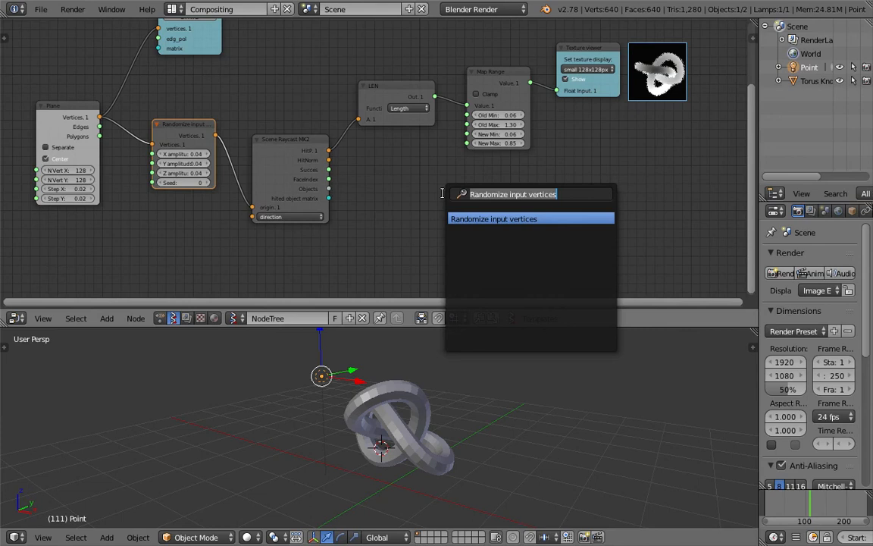
key(BackSpace)
text(frac)
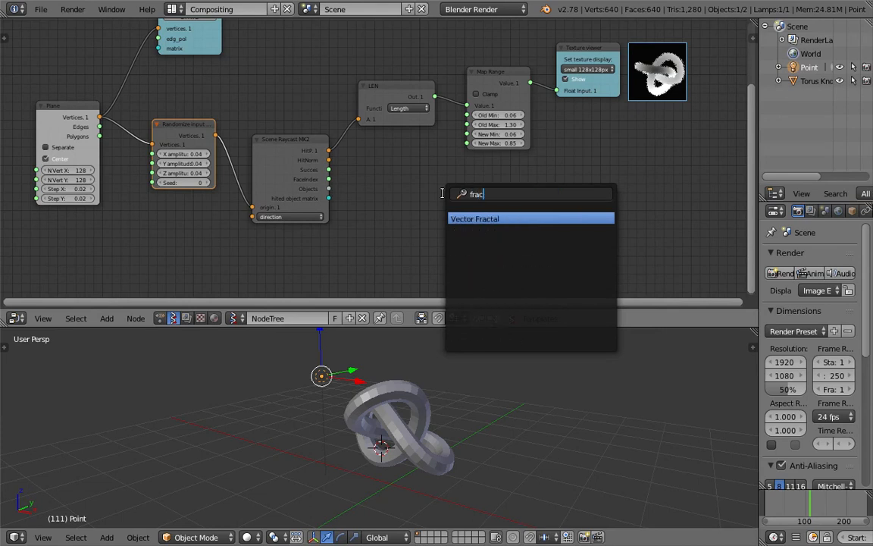
key(Return)
click(401, 176)
drag(99, 118, 444, 234)
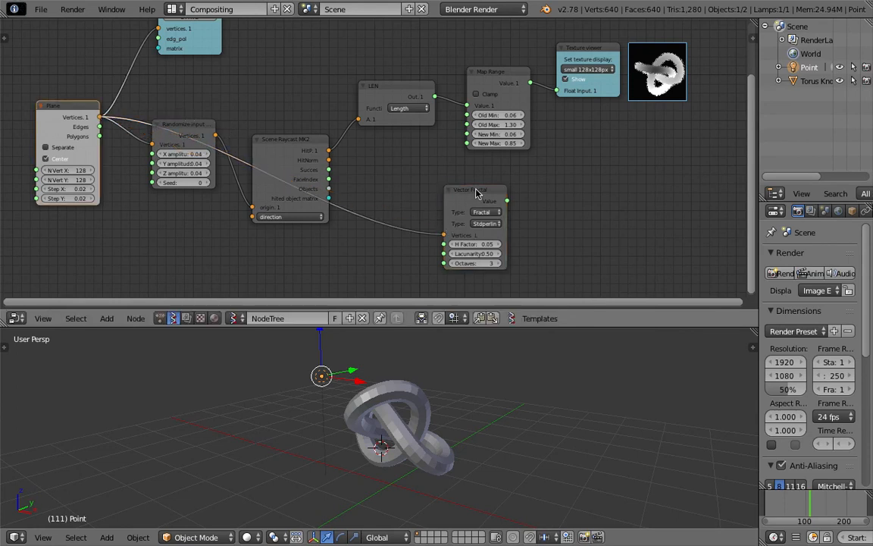
Step: Shift the Vector Fractal and Texture viewer nodes to make room between them and save over the existing file
drag(476, 190, 446, 193)
drag(614, 85, 635, 95)
middle_drag(635, 95, 578, 102)
key(ctrl+s)
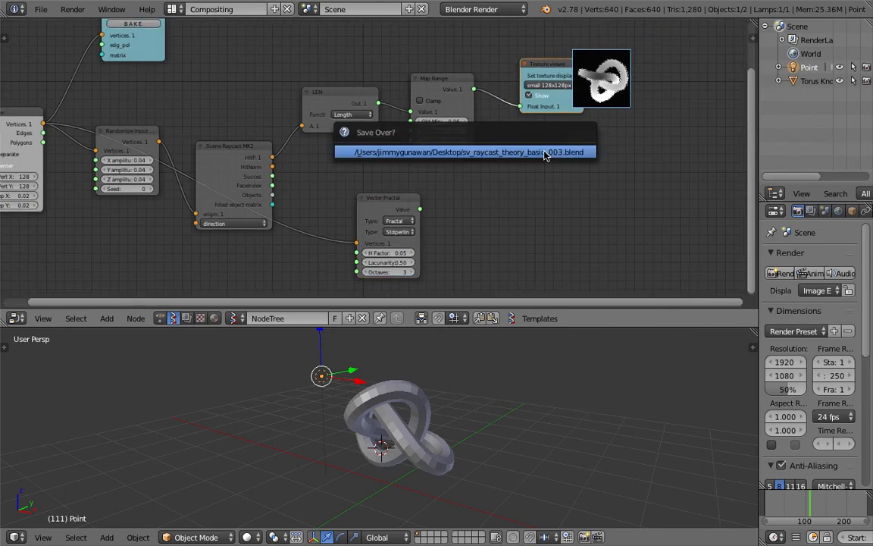
click(544, 152)
Step: Add a Math node below the Texture viewer and nudge the Texture viewer node away from Map Range
key(shift+a)
click(543, 150)
text(math)
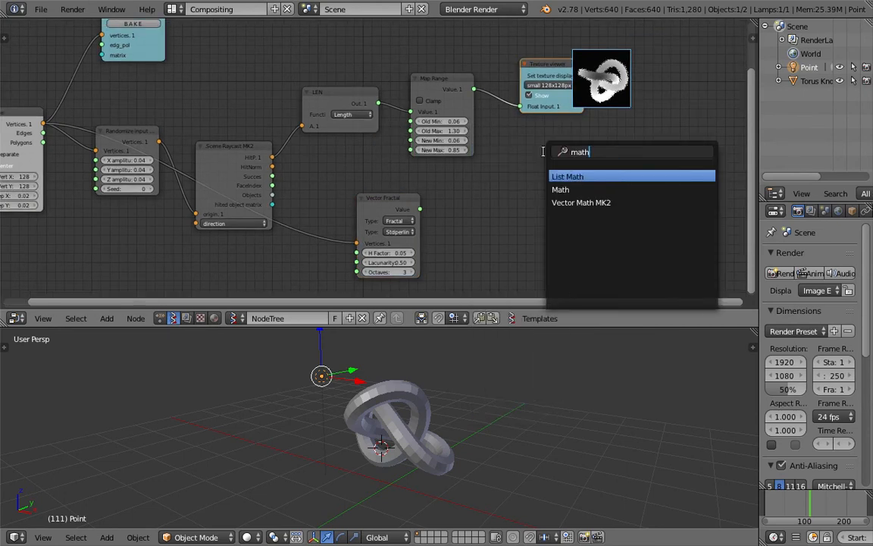
key(Down)
key(Return)
click(530, 156)
drag(557, 69, 569, 75)
scroll(576, 60, up, 3)
middle_drag(582, 31, 491, 52)
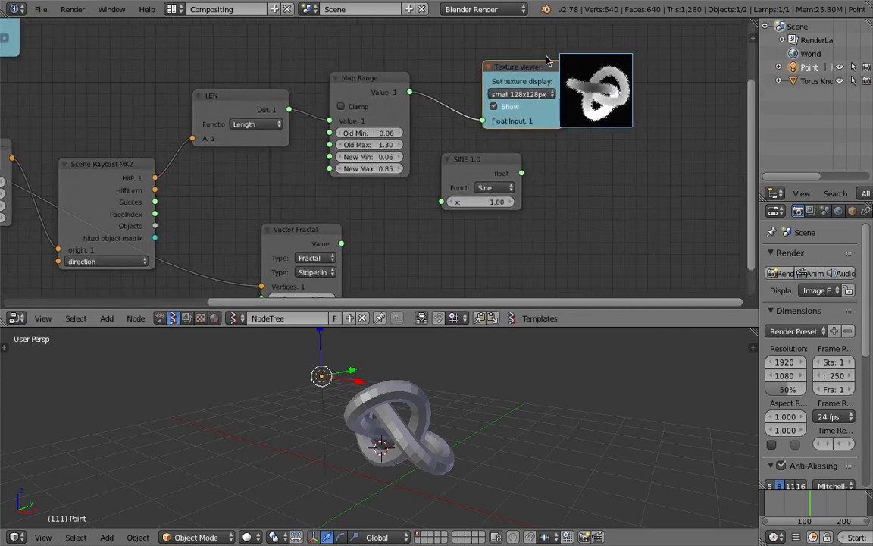
scroll(560, 134, down, 3)
middle_drag(560, 134, 560, 127)
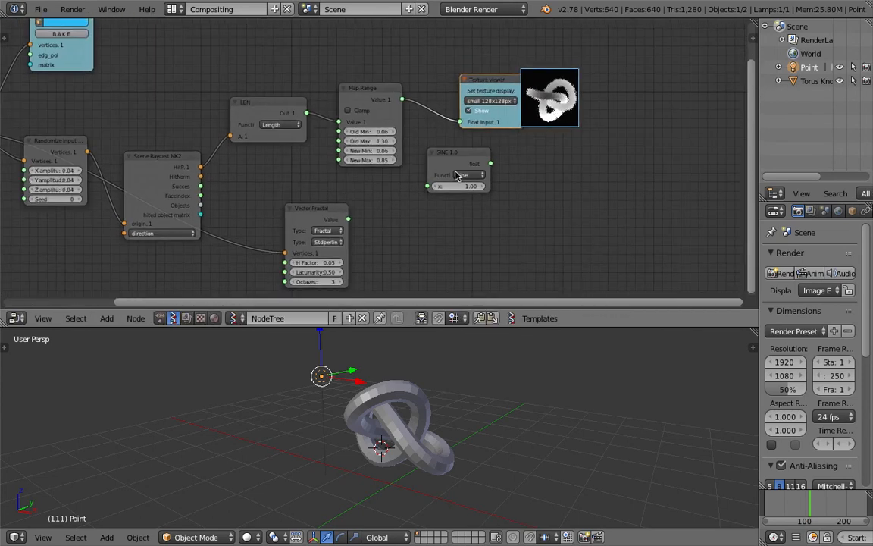
Step: Route the Vector Fractal value through the Sine math node into the Texture viewer's float input, moving the viewer farther out
drag(346, 219, 428, 188)
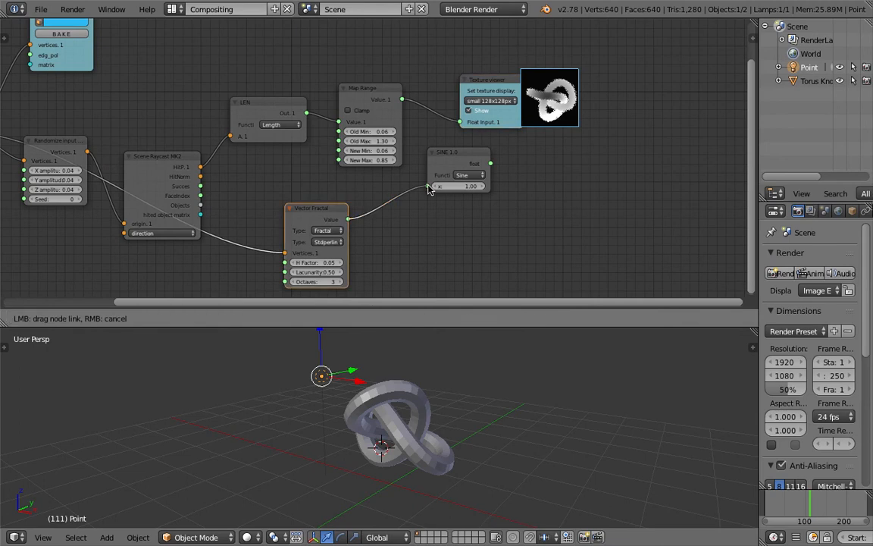
drag(503, 78, 545, 78)
drag(490, 163, 502, 122)
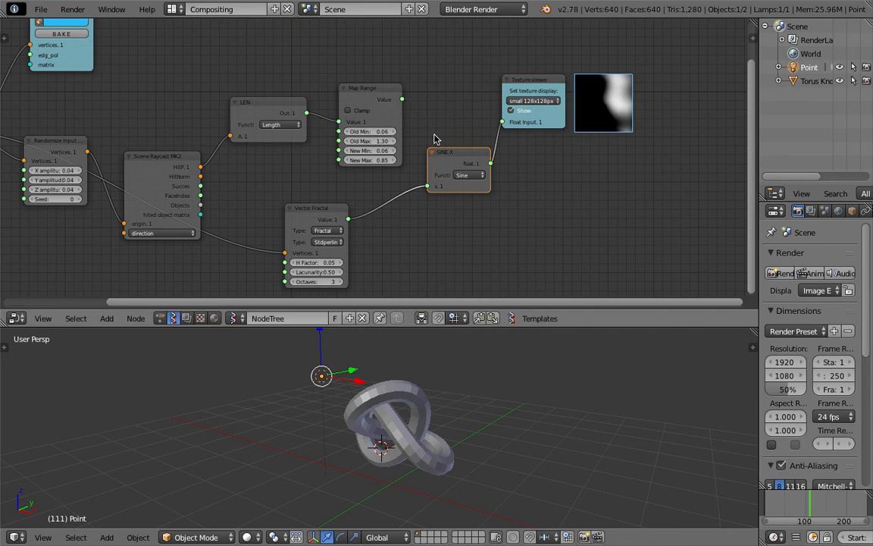
Step: Change the math node's function from Sine to + and connect the Map Range value to its y input
drag(430, 112, 471, 177)
click(470, 175)
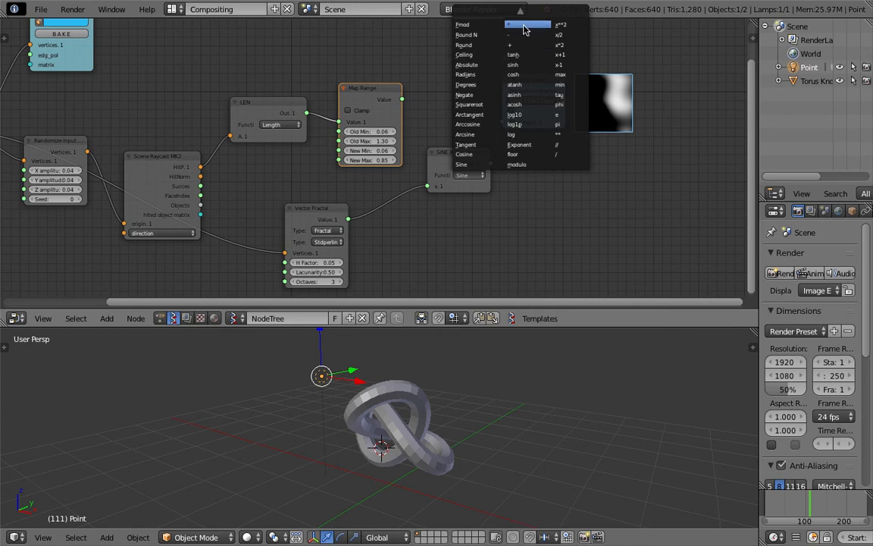
key(Return)
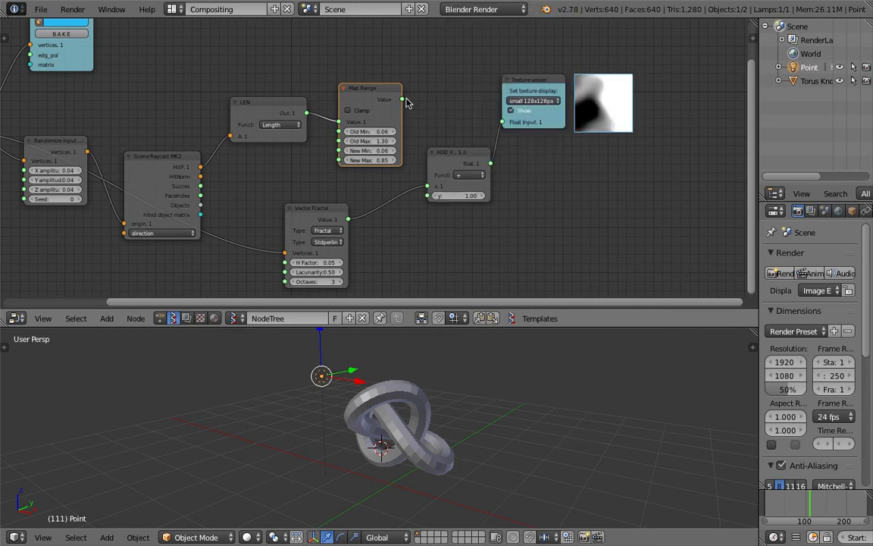
drag(403, 100, 433, 198)
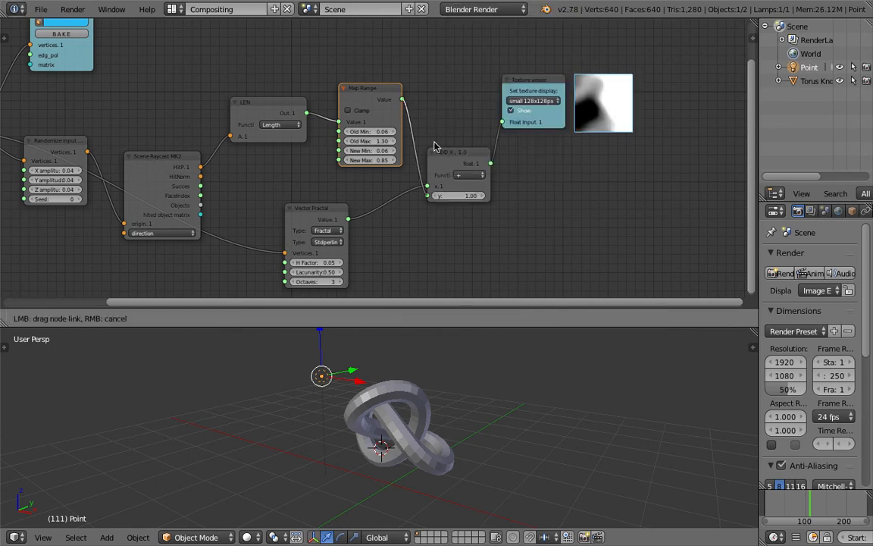
drag(435, 147, 436, 151)
Step: Nudge the Vector Fractal node closer to the addition node and examine the texture preview up close
middle_drag(648, 116, 562, 142)
scroll(554, 149, up, 1)
drag(218, 252, 244, 239)
scroll(315, 222, down, 1)
middle_drag(321, 225, 341, 213)
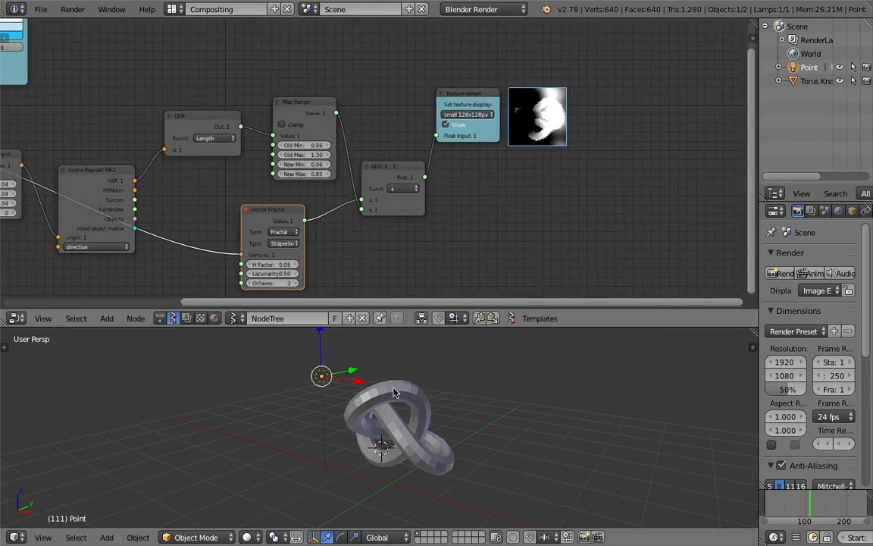
scroll(500, 189, up, 3)
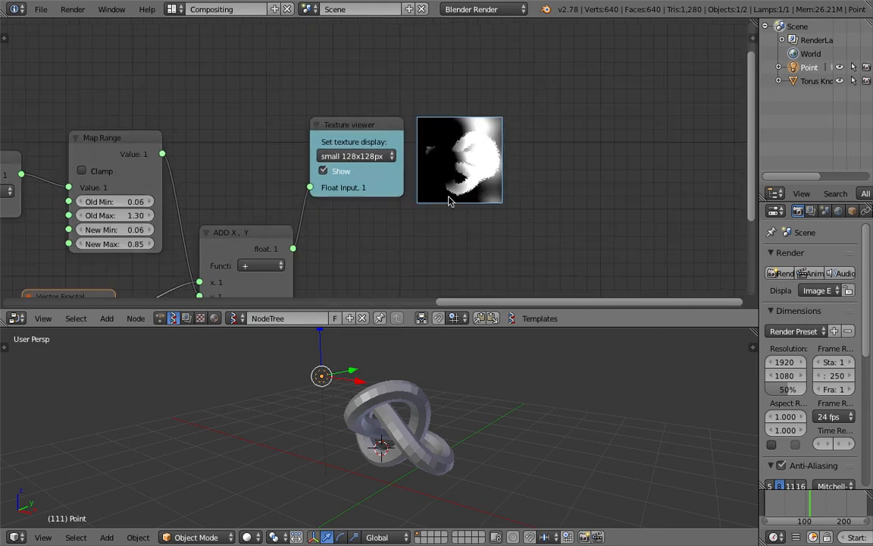
scroll(500, 163, down, 4)
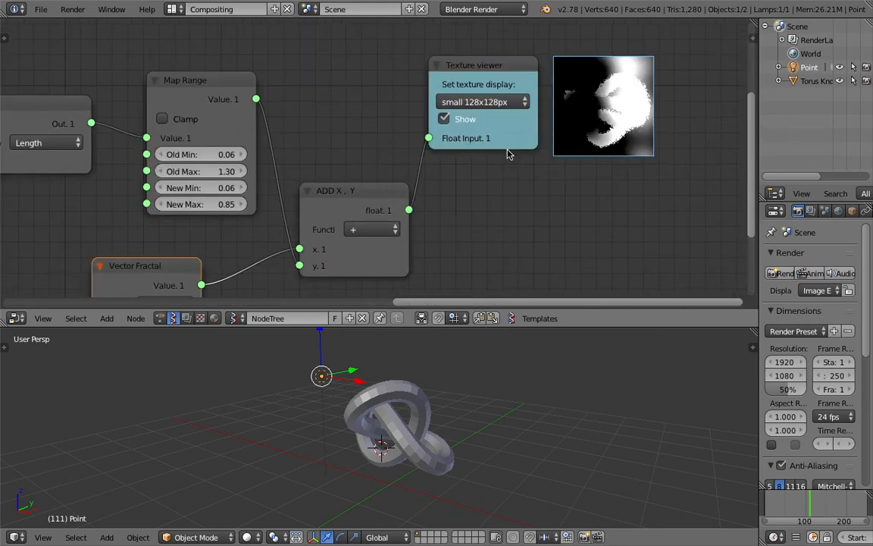
Step: Raise the math node slightly, switch its function to multiplication (*), and save over the existing file
drag(390, 151, 396, 141)
click(395, 162)
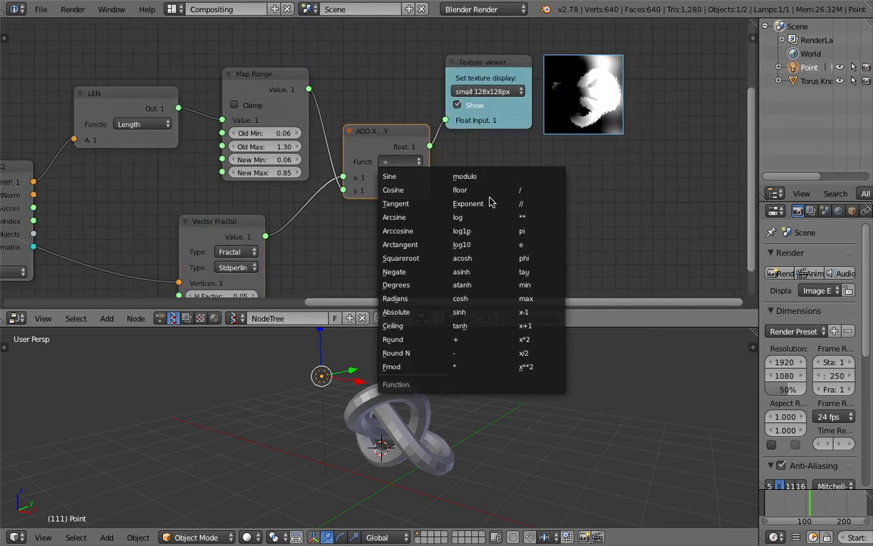
click(472, 367)
middle_drag(421, 168, 389, 161)
key(ctrl+s)
key(Return)
Step: Set the Vector Fractal's H Factor to 0.50 and Lacunarity to 0.77, and reposition it below Randomize Input with the Plane node farther away
mouse_move(263, 238)
mouse_down()
mouse_move(298, 237)
mouse_move(275, 241)
mouse_up()
scroll(280, 221, down, 1)
scroll(345, 199, down, 2)
middle_drag(352, 201, 471, 211)
scroll(410, 208, down, 3)
middle_drag(410, 206, 474, 194)
drag(440, 162, 205, 206)
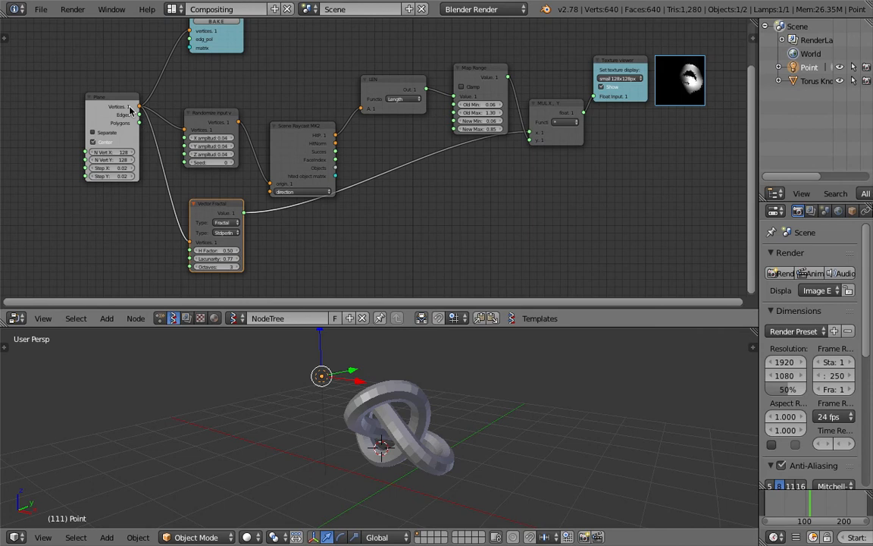
drag(130, 110, 73, 111)
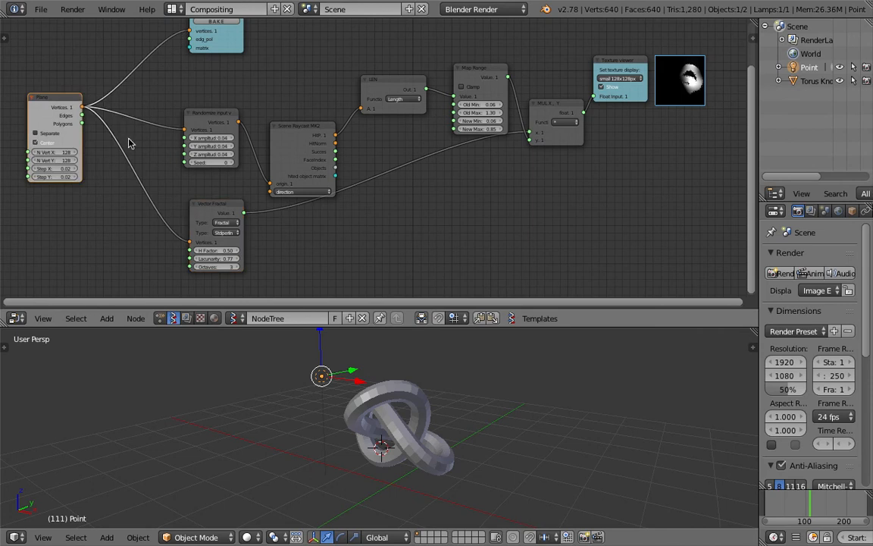
Step: Delete the Vector Fractal node and add a Vector Noise MK2 node below the Randomize Input node
key(x)
key(shift+a)
click(170, 197)
text(vector n)
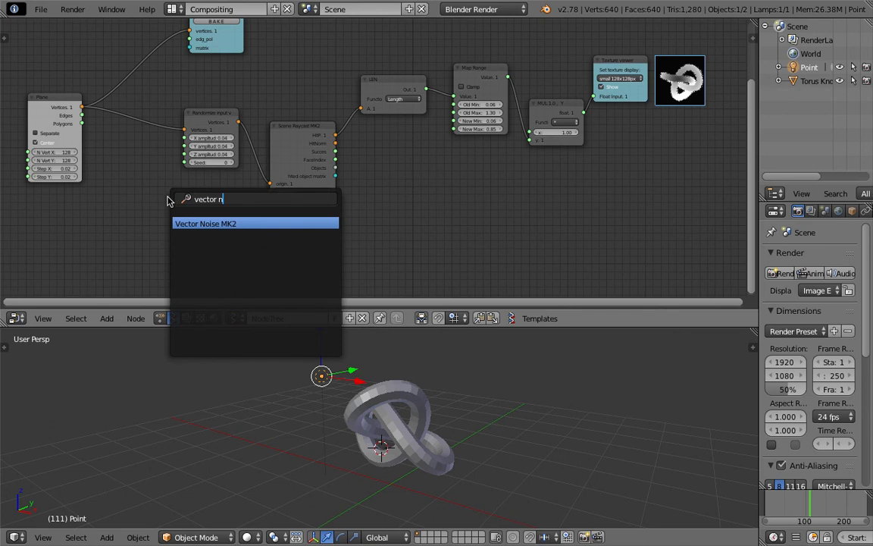
key(Return)
click(170, 198)
scroll(170, 166, up, 1)
Step: Connect the Plane's Vertices to the Vector Noise node and its Noise V output to the Scene Raycast origin
drag(102, 85, 203, 241)
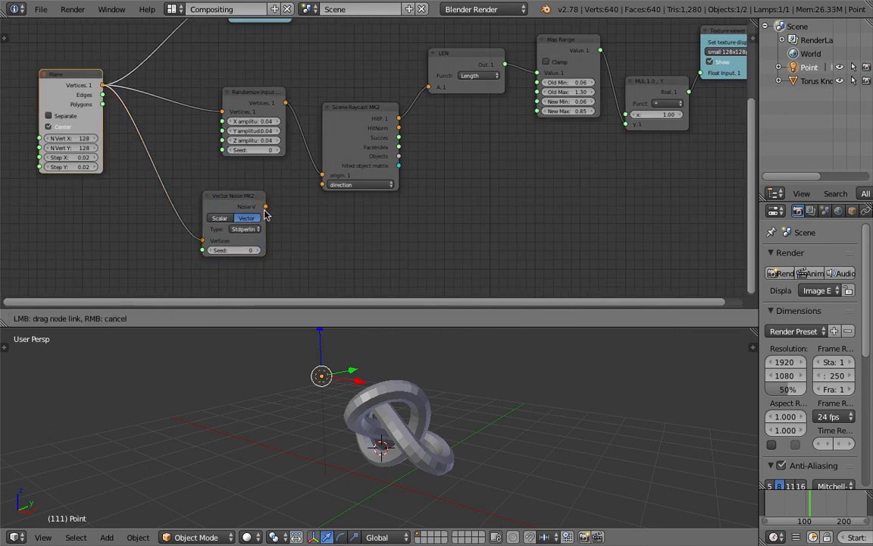
drag(266, 207, 323, 177)
middle_drag(633, 119, 446, 129)
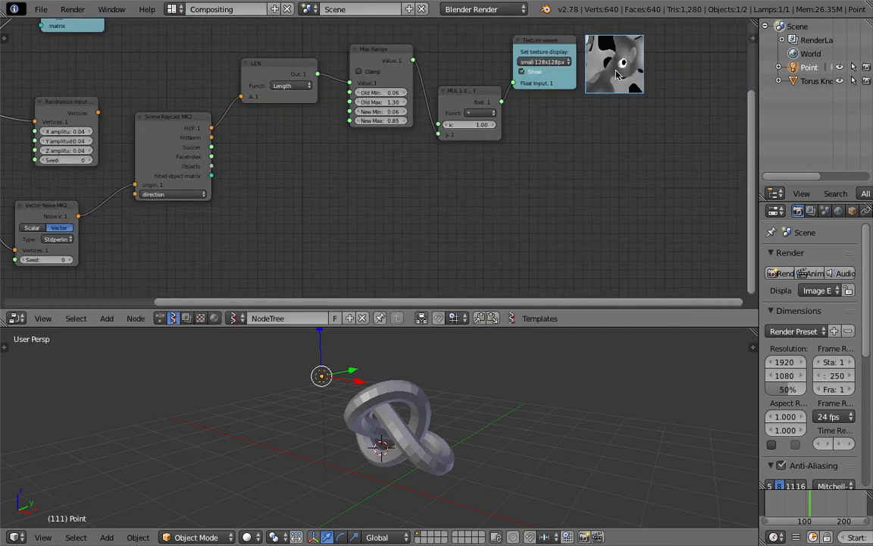
Step: Split the 3D view in two and turn the new area into a Node Editor showing the existing NodeTree
drag(752, 337, 413, 500)
click(422, 537)
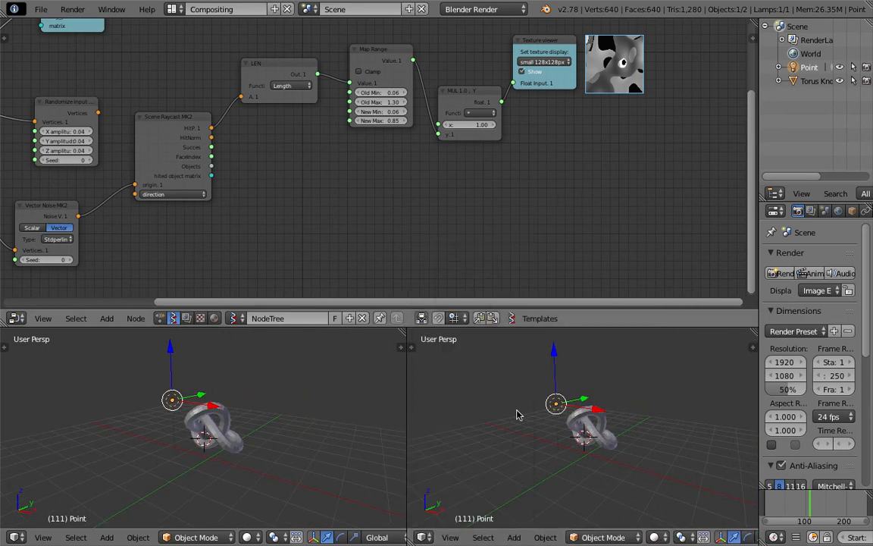
click(422, 537)
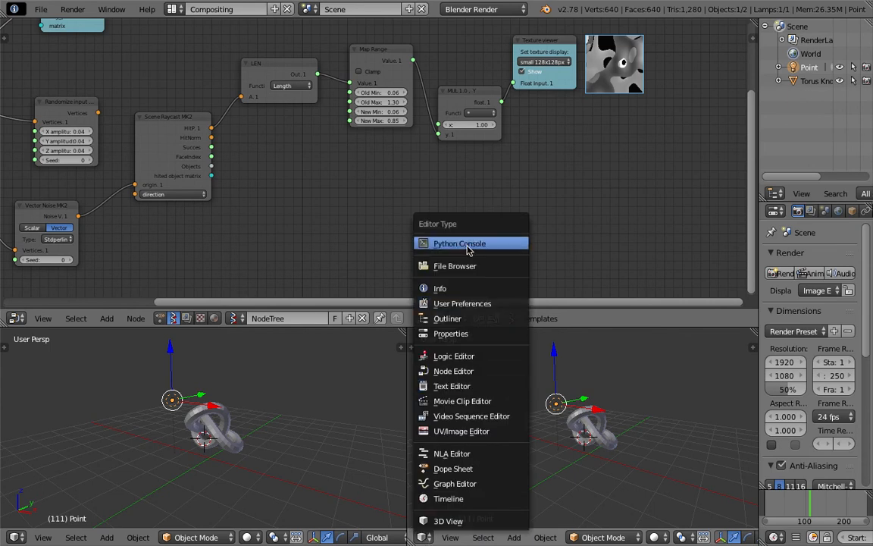
click(467, 370)
scroll(598, 538, down, 3)
scroll(620, 540, down, 2)
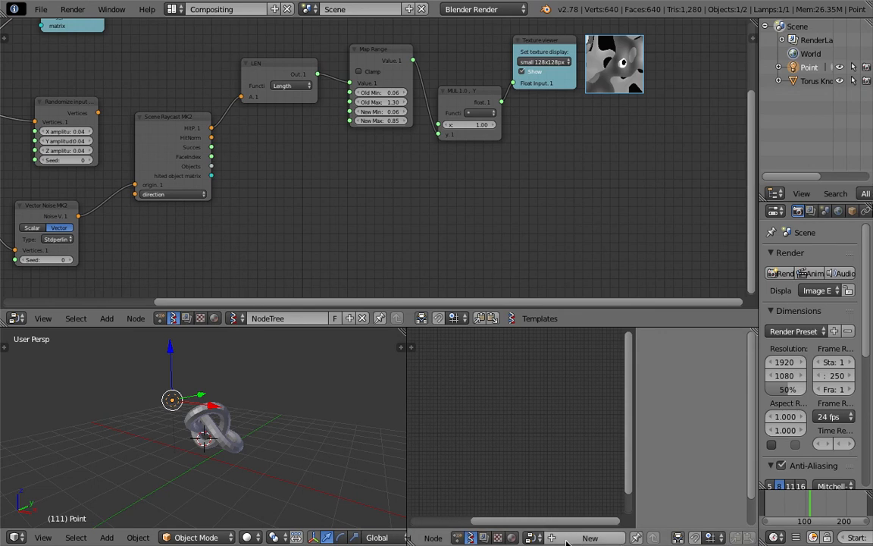
click(535, 536)
click(554, 397)
Step: Frame the texture preview in the new Node Editor and collapse its properties sidebar
scroll(500, 463, up, 2)
scroll(476, 464, up, 8)
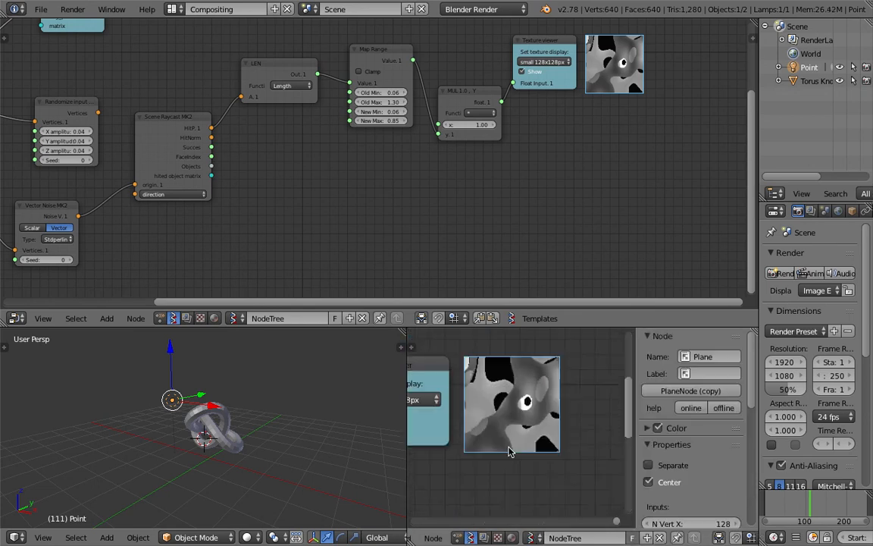
middle_drag(564, 440, 536, 419)
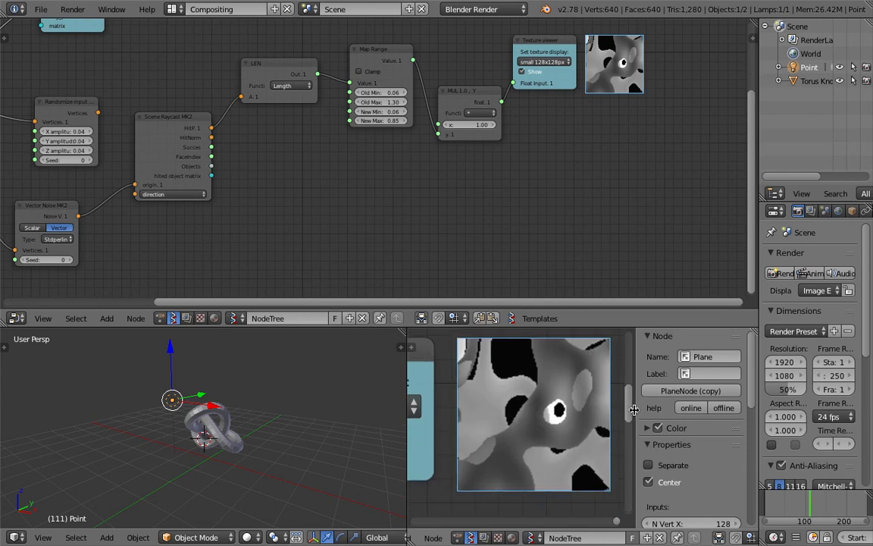
drag(635, 408, 705, 413)
scroll(660, 426, down, 1)
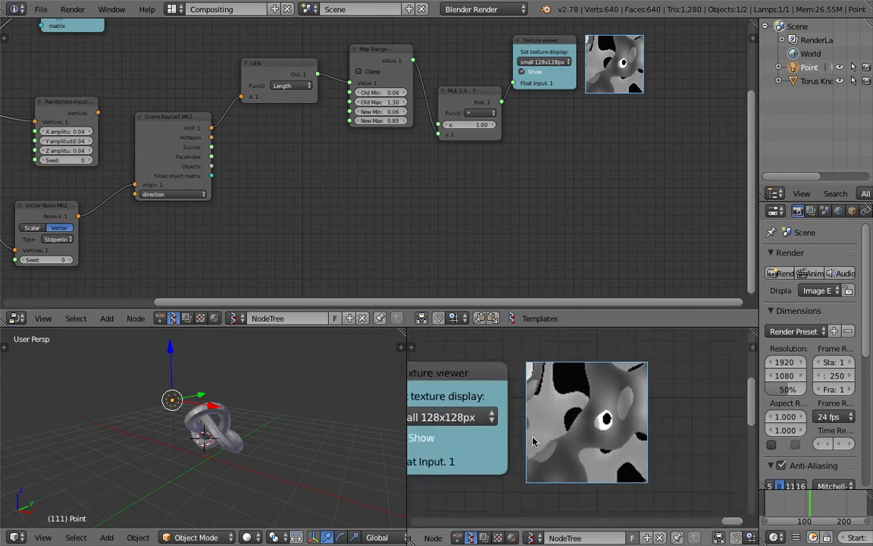
Step: Select the Torus Knot in the 3D view and rotate it freely with trackball rotation
right_click(245, 427)
middle_drag(244, 422, 240, 420)
key(r)
key(r)
click(266, 394)
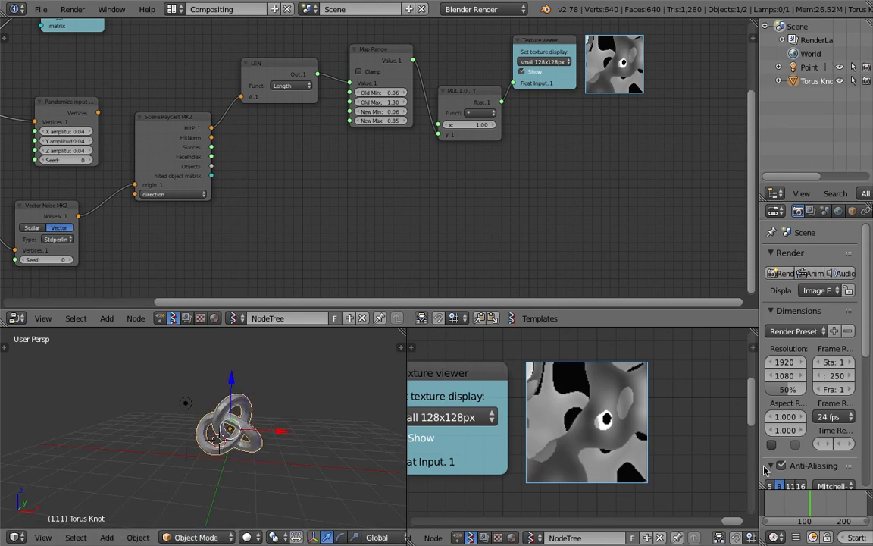
Step: Set the current frame to 61 to refresh the texture and save over the existing file
click(790, 506)
key(ctrl+s)
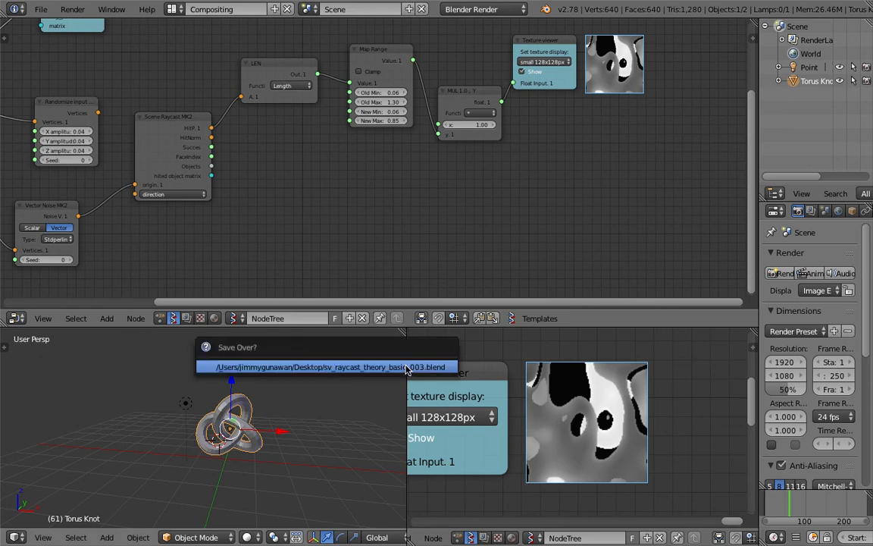
click(407, 367)
Step: Set the Vector Noise type to Cellnoise and refresh the texture at frame 29
scroll(385, 206, left, 8)
scroll(314, 214, up, 3)
click(326, 229)
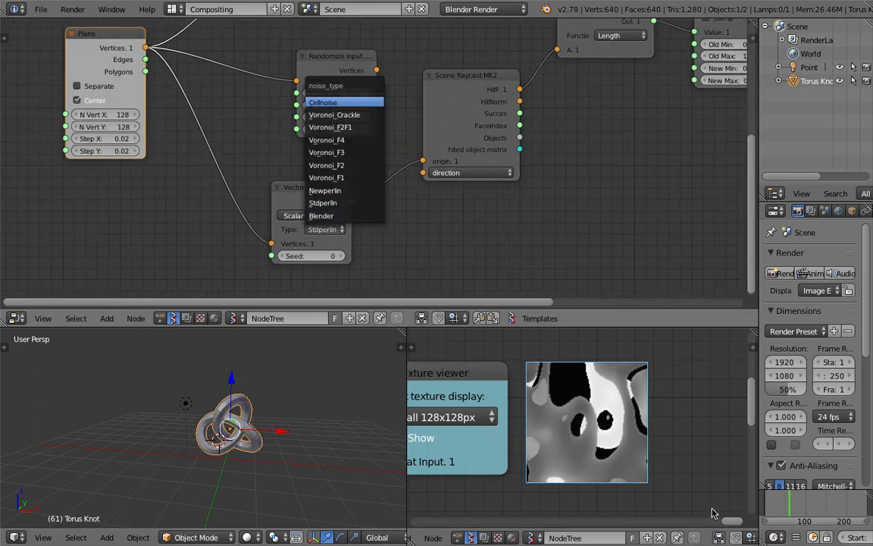
key(Return)
click(776, 498)
scroll(607, 425, down, 2)
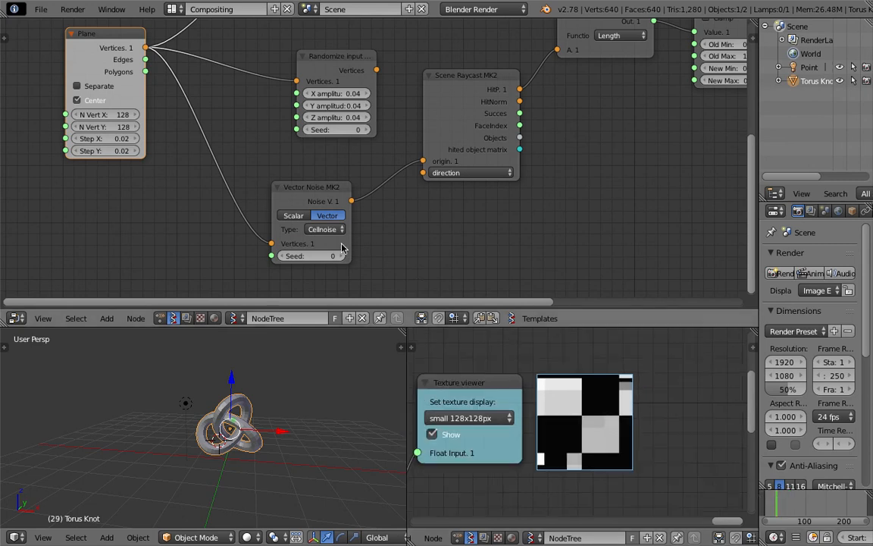
Step: Try a Voronoi type on the Vector Noise node and switch it back to Stdperlin
click(325, 229)
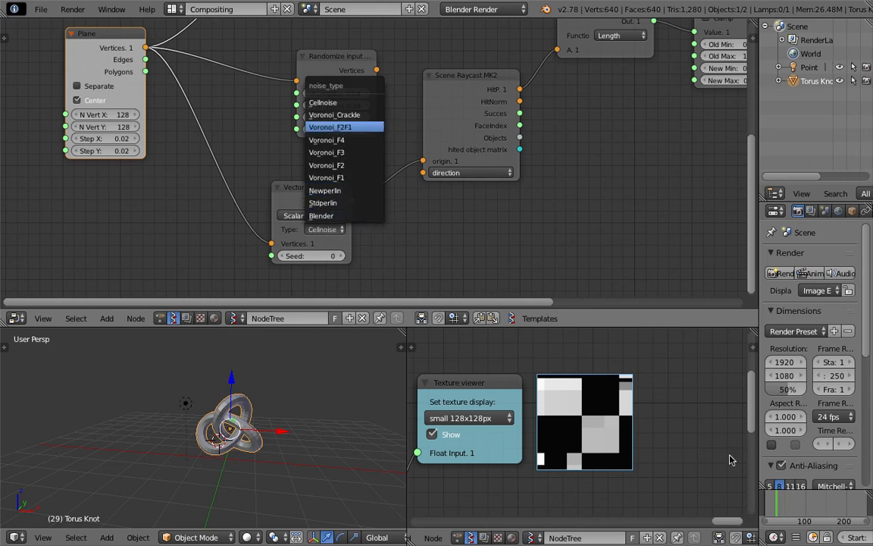
key(Return)
click(338, 228)
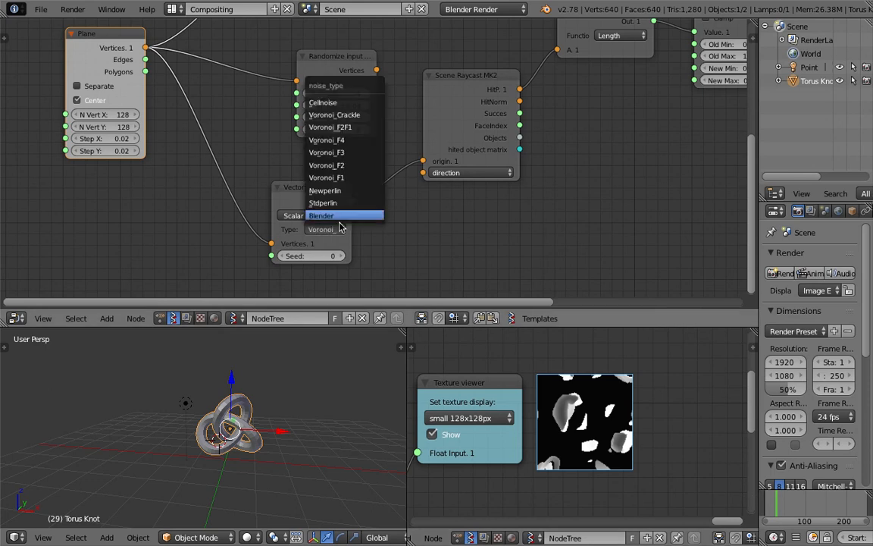
key(Return)
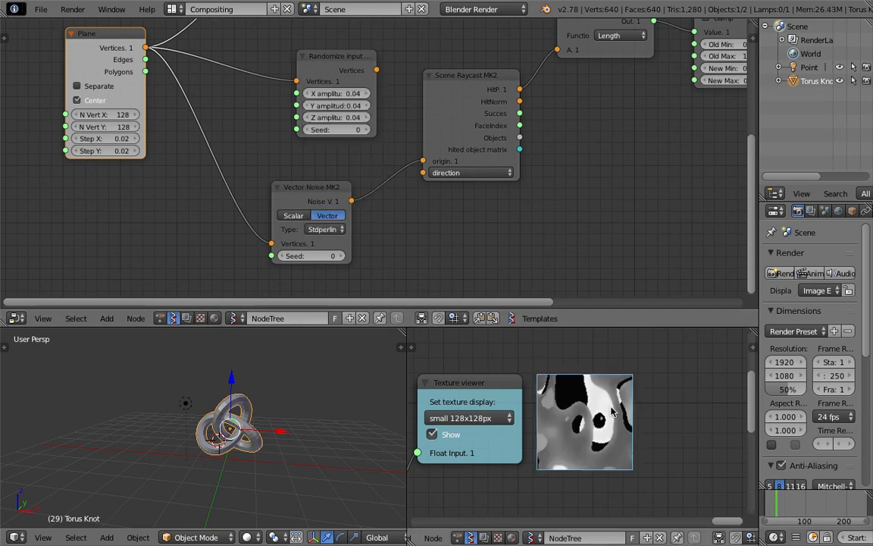
Step: Set the Vector Noise seed to 3 and widen the Node Editor area holding the texture preview
click(342, 255)
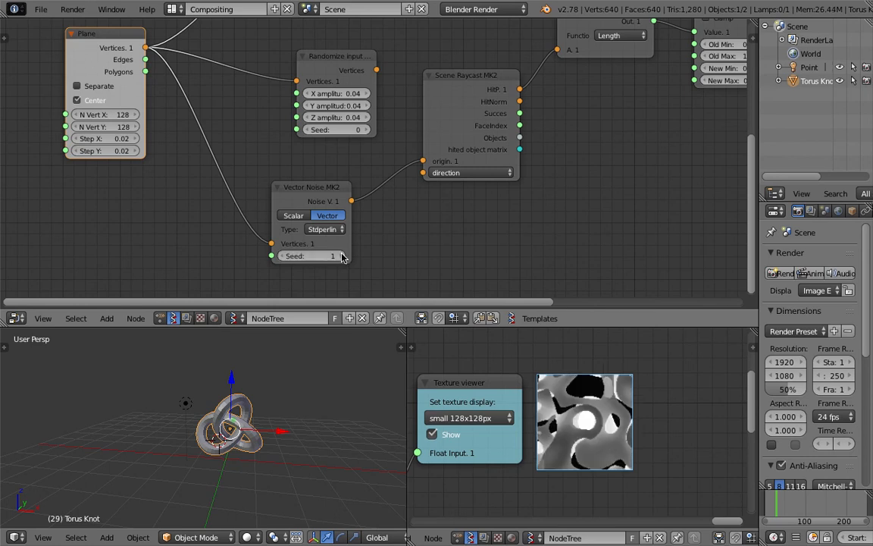
click(342, 255)
scroll(606, 407, up, 5)
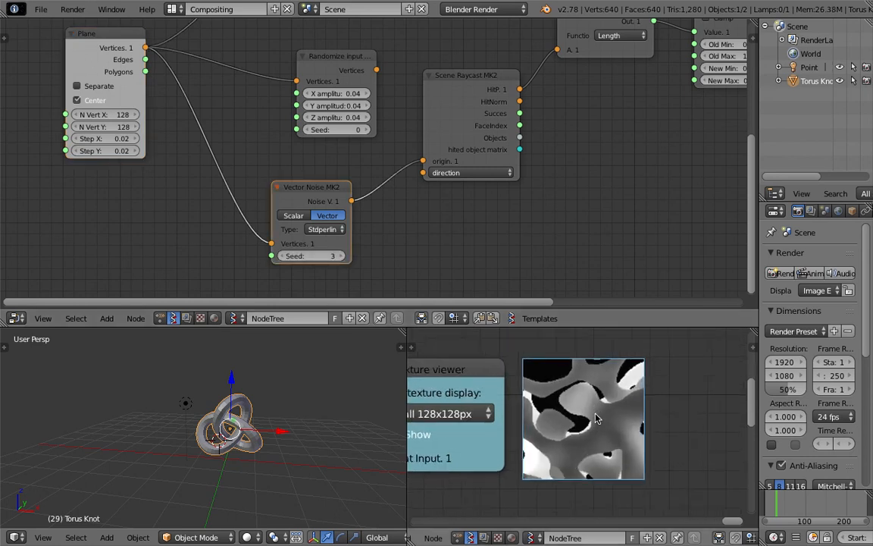
scroll(599, 378, down, 5)
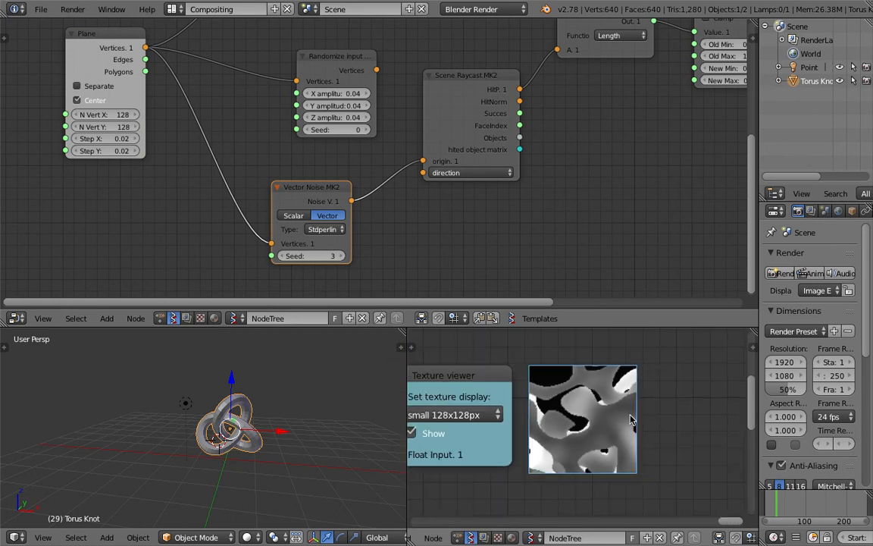
drag(409, 368, 306, 373)
Step: Rotate the Torus Knot freely and refresh the texture by setting the current frame to 57
key(r)
key(r)
click(213, 411)
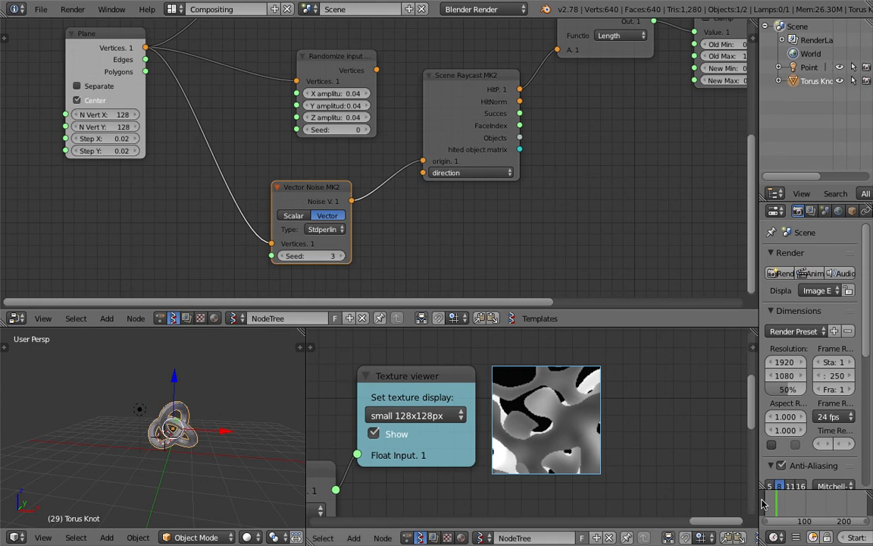
click(788, 507)
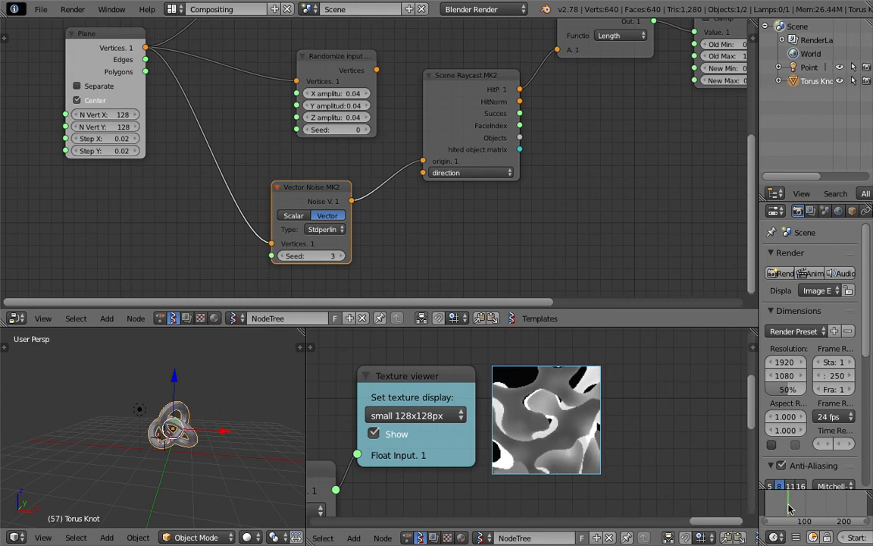
Step: Trackball-rotate the Torus Knot once more and update the texture at frame 31
key(r)
key(r)
click(173, 382)
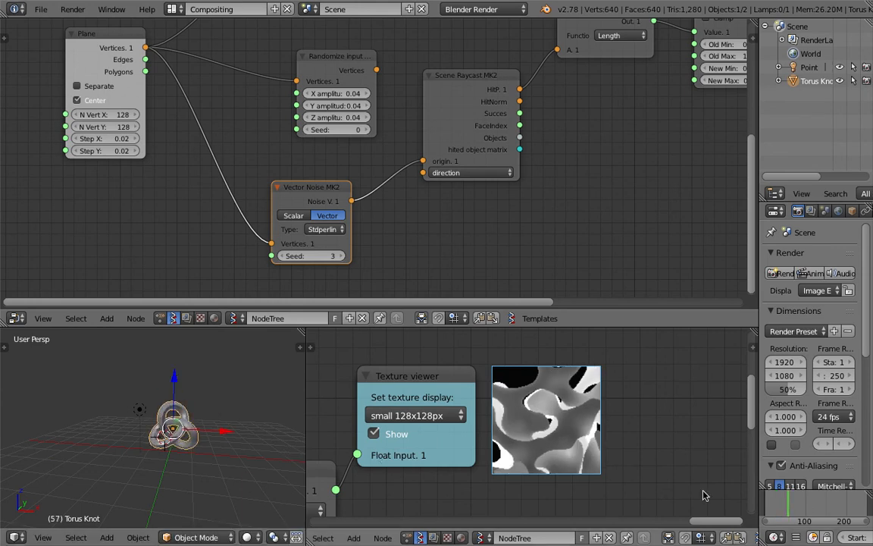
click(778, 502)
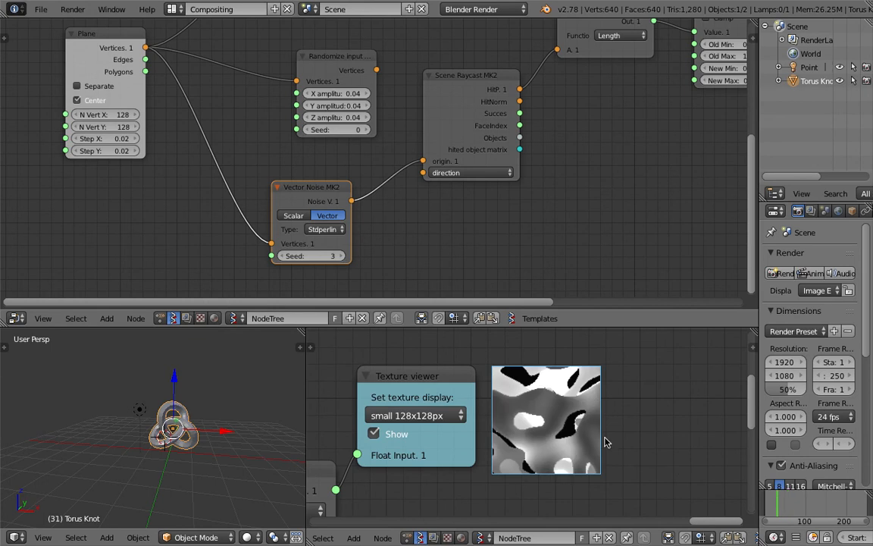
Step: Move the Vector Noise and Plane nodes to open space between them and save over the existing file
drag(287, 187, 254, 163)
middle_drag(177, 109, 240, 116)
drag(159, 43, 46, 43)
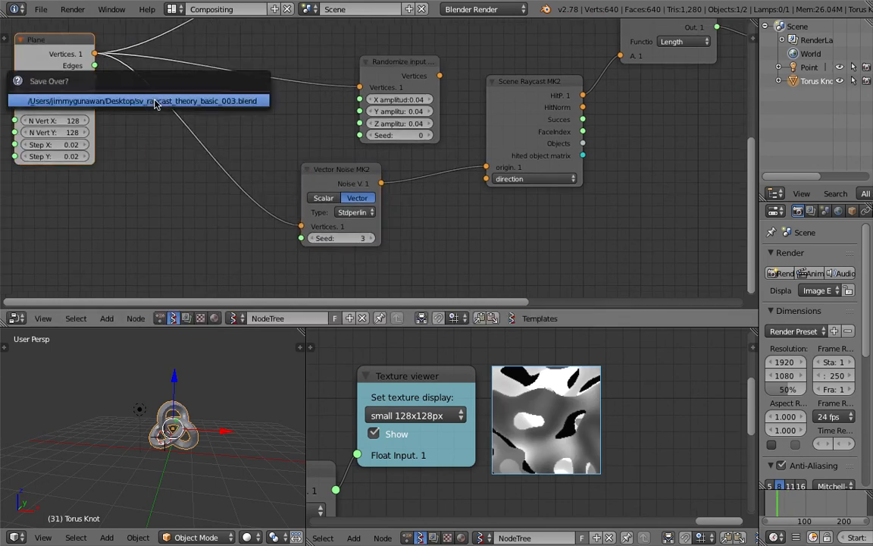
Step: Insert a Vector Math MK2 node between the Plane and Vector Noise nodes and set its function to Multiply Scalar
key(alt+space)
text(vector)
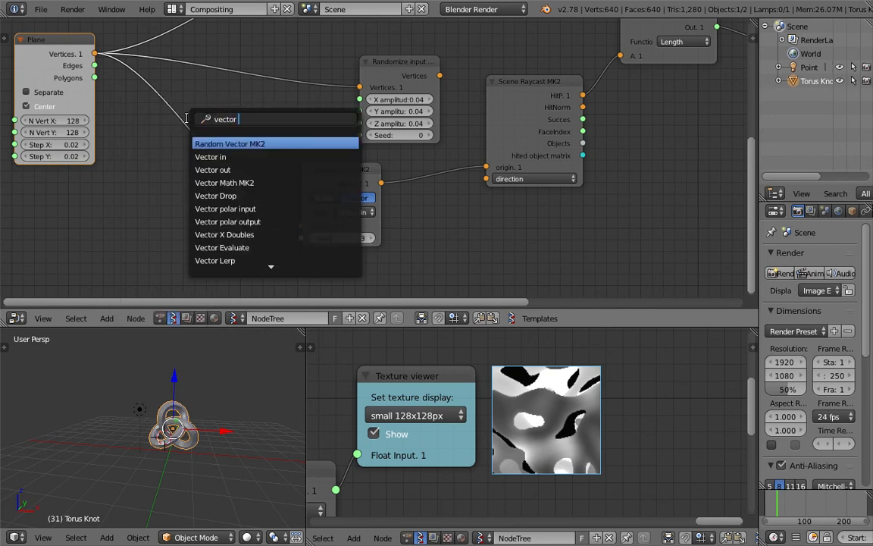
text( ma)
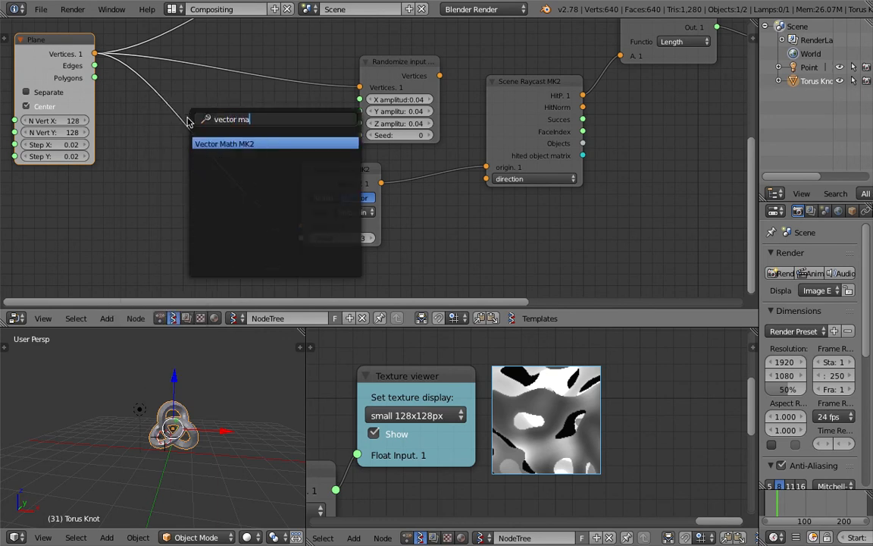
key(Return)
click(178, 124)
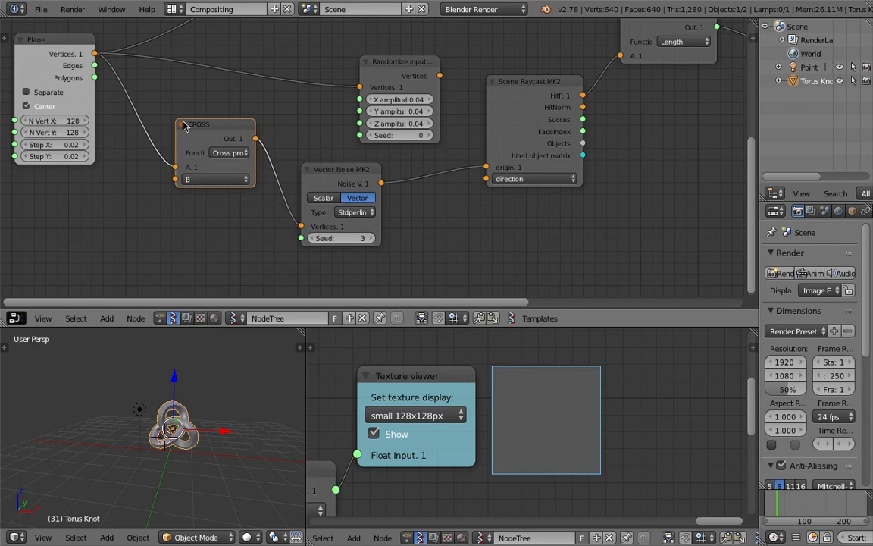
click(229, 152)
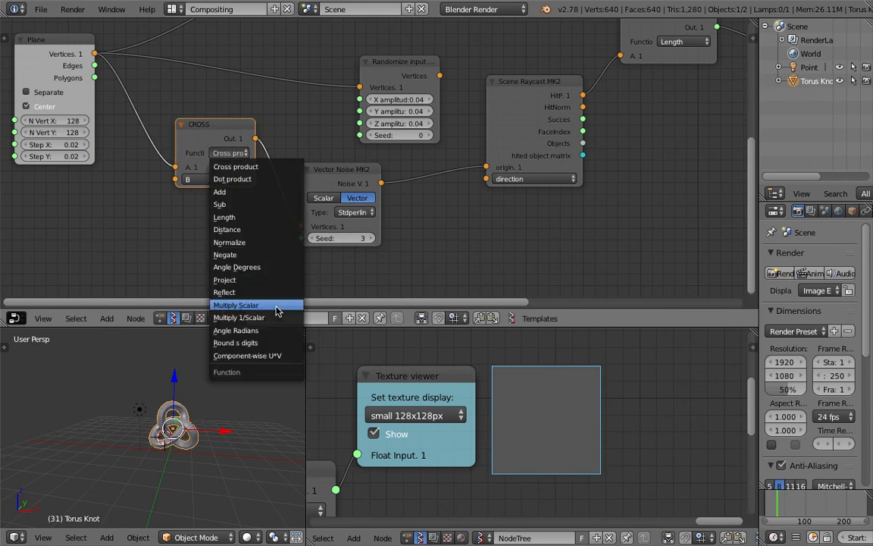
key(Return)
Step: Try amounts of 0.2, 0.5, 2 and 5 on the Multiply Scalar node to compare the resulting noise textures
click(219, 179)
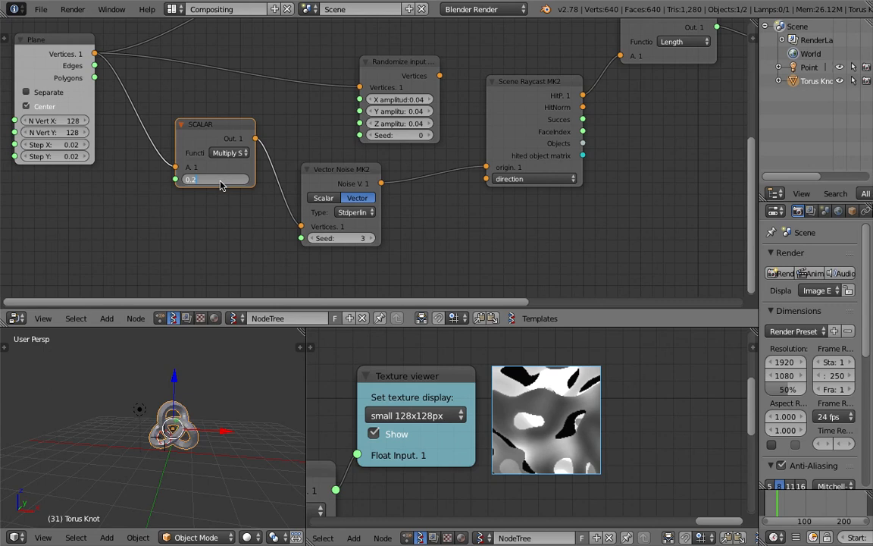
key(Return)
click(219, 179)
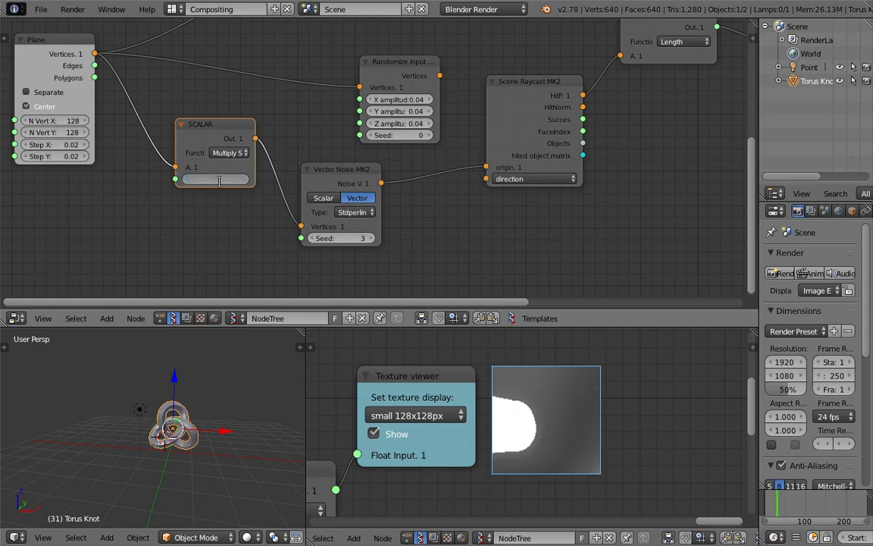
text(0.5)
key(Return)
click(219, 181)
text(2)
key(Return)
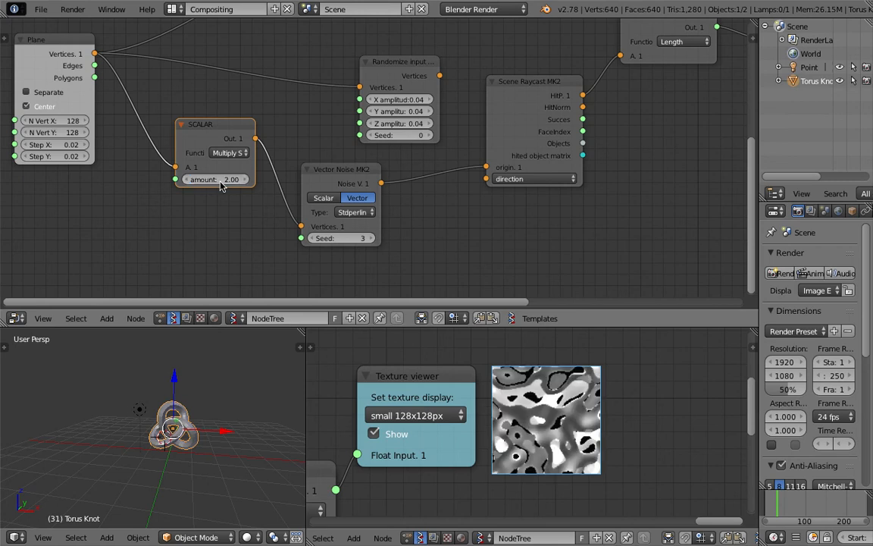
click(219, 181)
text(5)
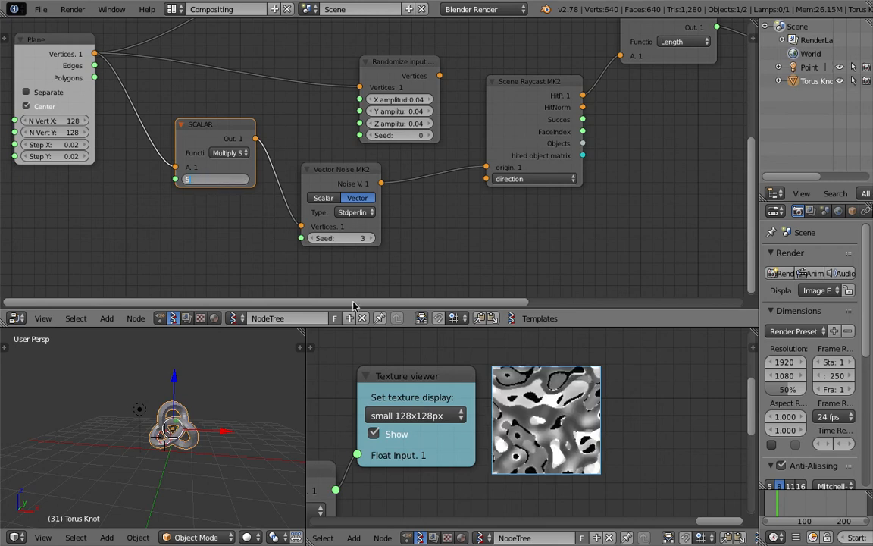
key(Return)
Step: Set the Multiply Scalar node's amount to 3 and inspect the texture preview up close
click(221, 181)
text(3)
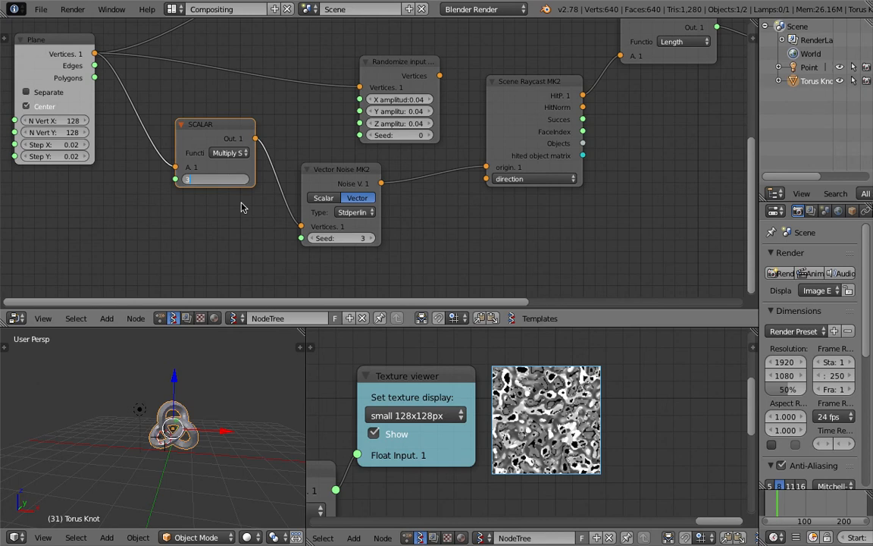
key(Return)
scroll(572, 415, up, 3)
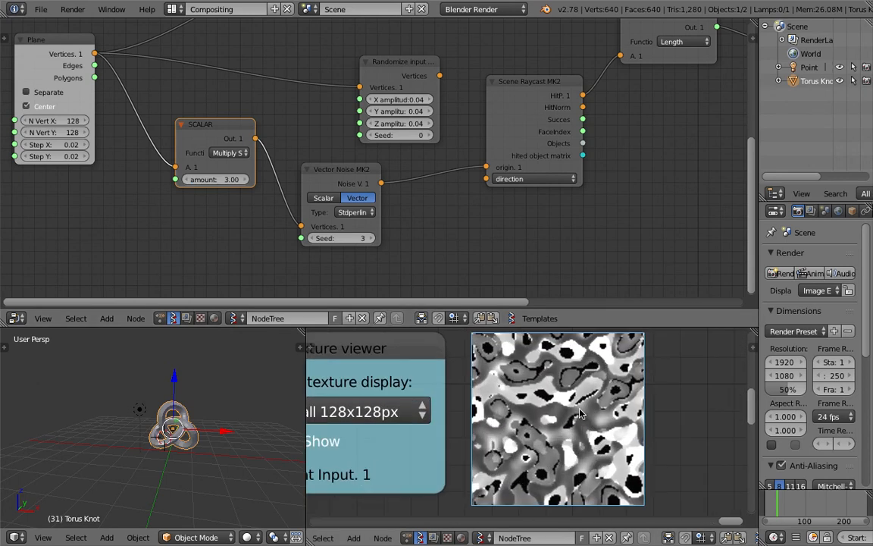
scroll(585, 417, down, 3)
Step: Save the scene to the Desktop as a new file version named sv_raycast_theory_basic_004.blend
key(super+s)
click(46, 11)
click(125, 129)
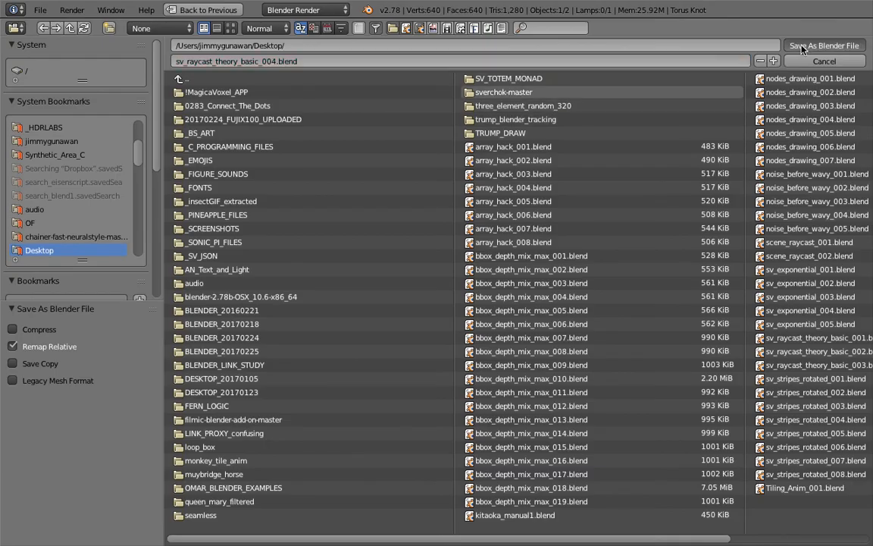
click(802, 47)
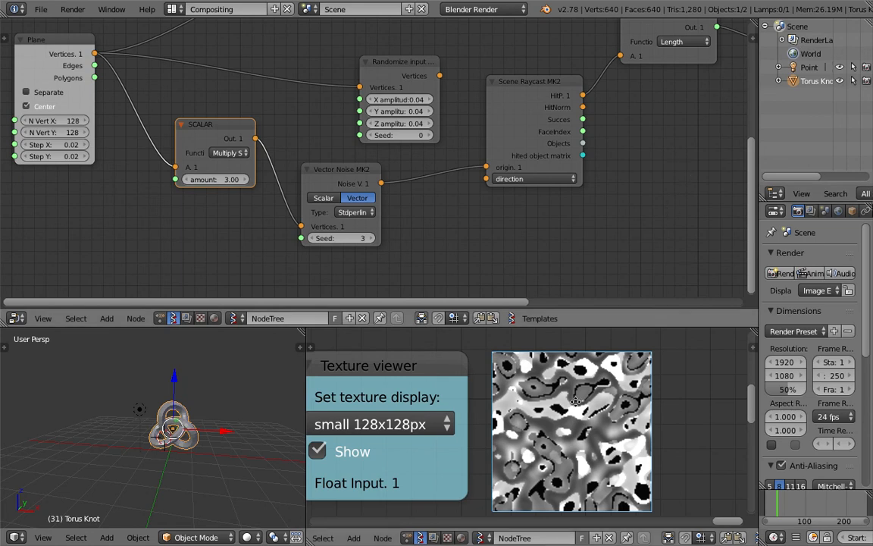
Step: Spread out the Multiply Scalar, Vector Noise and Randomize nodes beside the Plane node to clear the layout
middle_drag(579, 432, 592, 434)
middle_drag(576, 492, 587, 479)
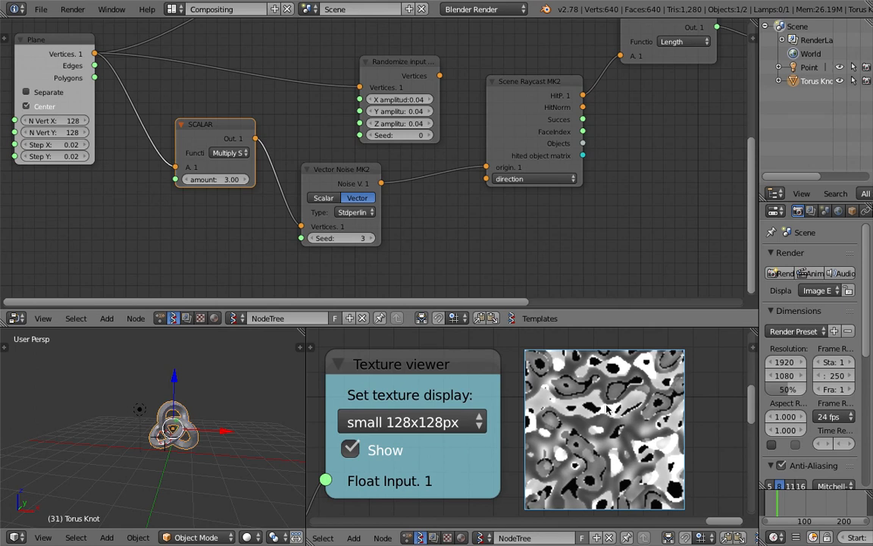
scroll(509, 196, down, 3)
middle_drag(510, 196, 479, 225)
drag(189, 189, 164, 217)
drag(303, 199, 288, 211)
drag(368, 114, 291, 121)
Step: Connect the Plane's Vertices output directly to the Scene Raycast origin and view the Torus Knot closely in the 3D view
drag(126, 109, 496, 306)
middle_drag(199, 426, 198, 474)
scroll(176, 426, up, 6)
scroll(197, 472, down, 1)
Step: Turn on display in the Viewer Draw node so the plane is drawn under the Torus Knot
middle_drag(351, 126, 335, 186)
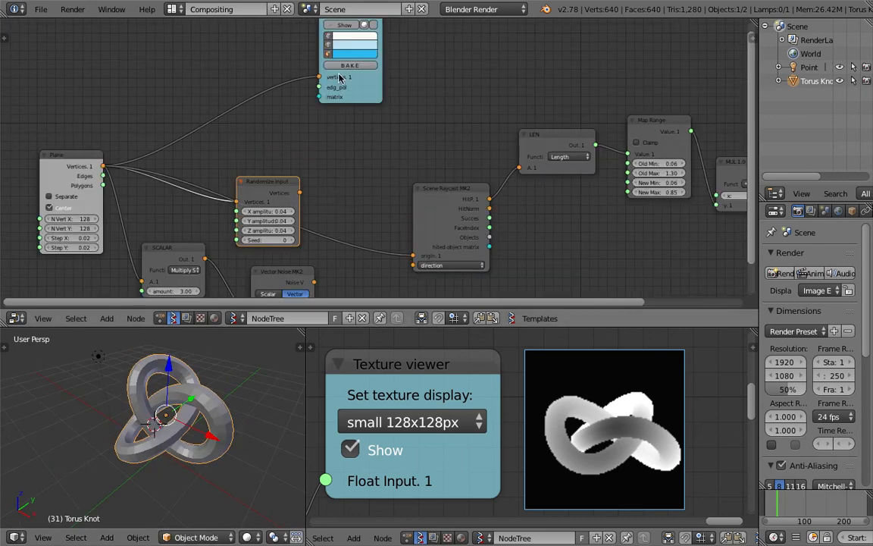
click(339, 27)
middle_drag(220, 335, 210, 441)
Step: Move the Scene Raycast, Length, Map Range, multiply and Texture viewer nodes closer to the Plane in a compact row
scroll(455, 140, down, 5)
middle_drag(464, 138, 385, 140)
scroll(426, 145, up, 1)
middle_drag(594, 185, 587, 156)
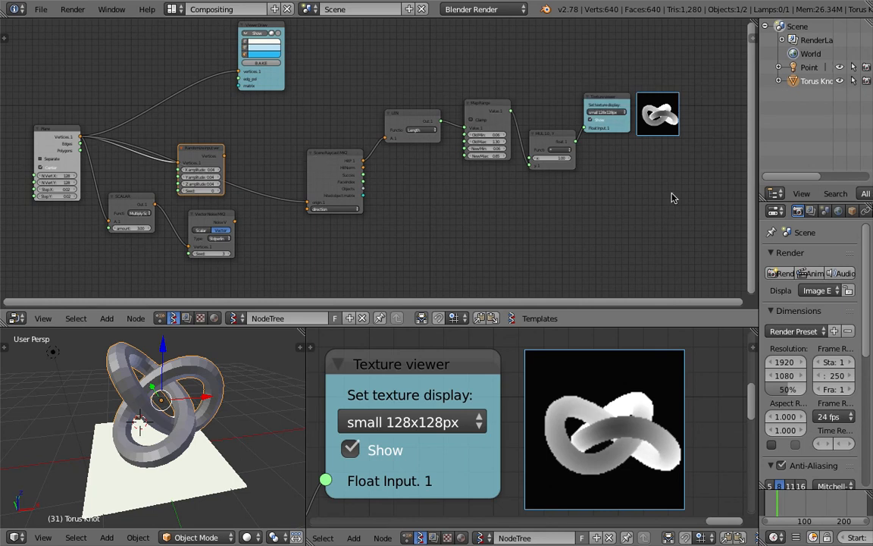
middle_drag(491, 110, 493, 113)
drag(325, 154, 282, 137)
drag(415, 119, 375, 137)
drag(486, 109, 432, 118)
drag(539, 138, 493, 139)
drag(604, 102, 572, 138)
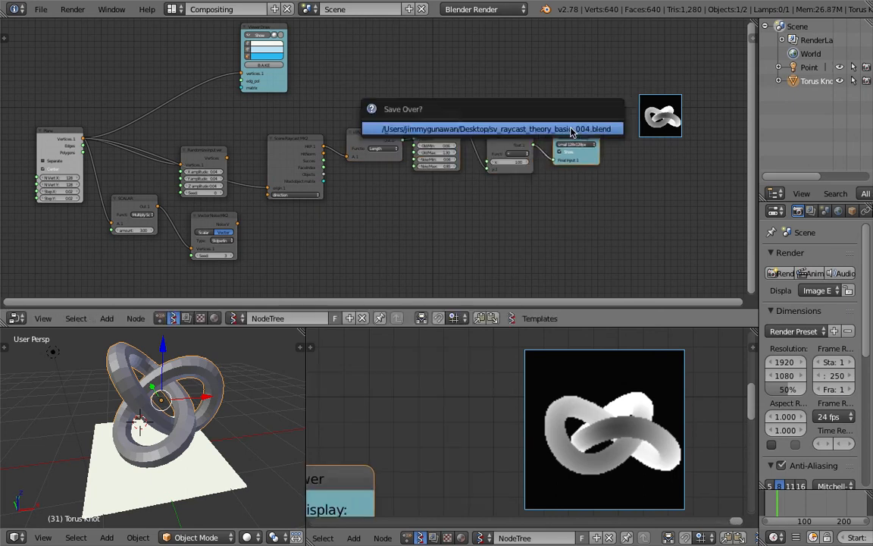
Step: Refresh the texture by setting the current frame to 96 and bring the moved Texture viewer preview into view
click(805, 508)
middle_drag(545, 423, 591, 340)
scroll(566, 430, up, 2)
scroll(564, 434, down, 2)
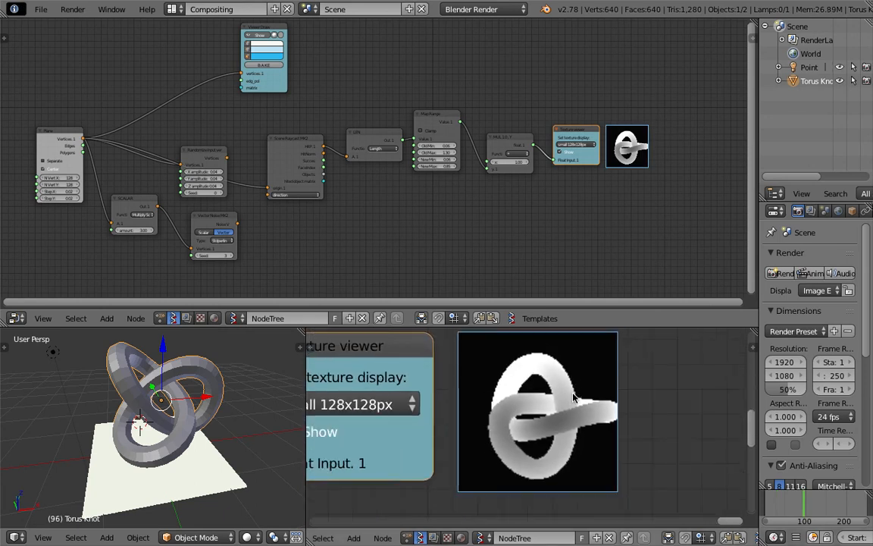